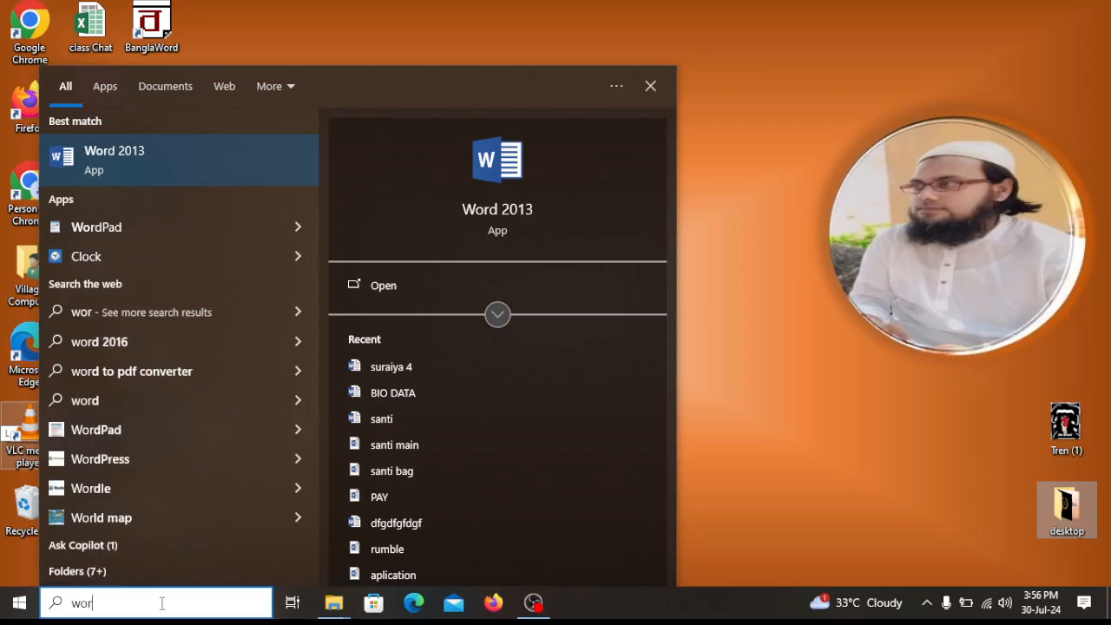
Launch WordPad from the system search results
click(185, 228)
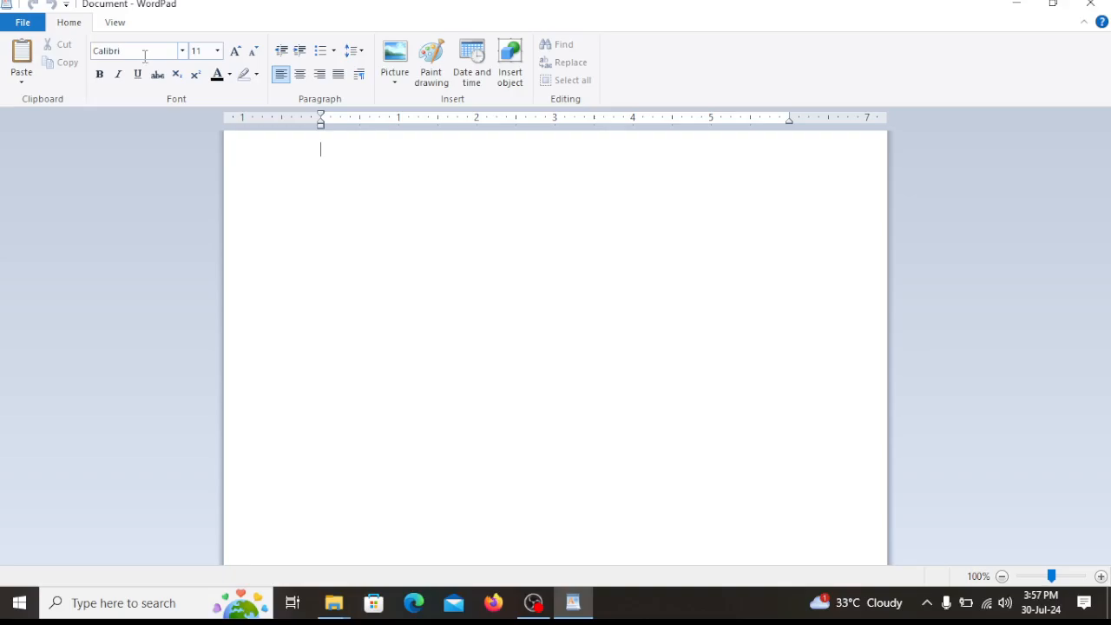
click(182, 51)
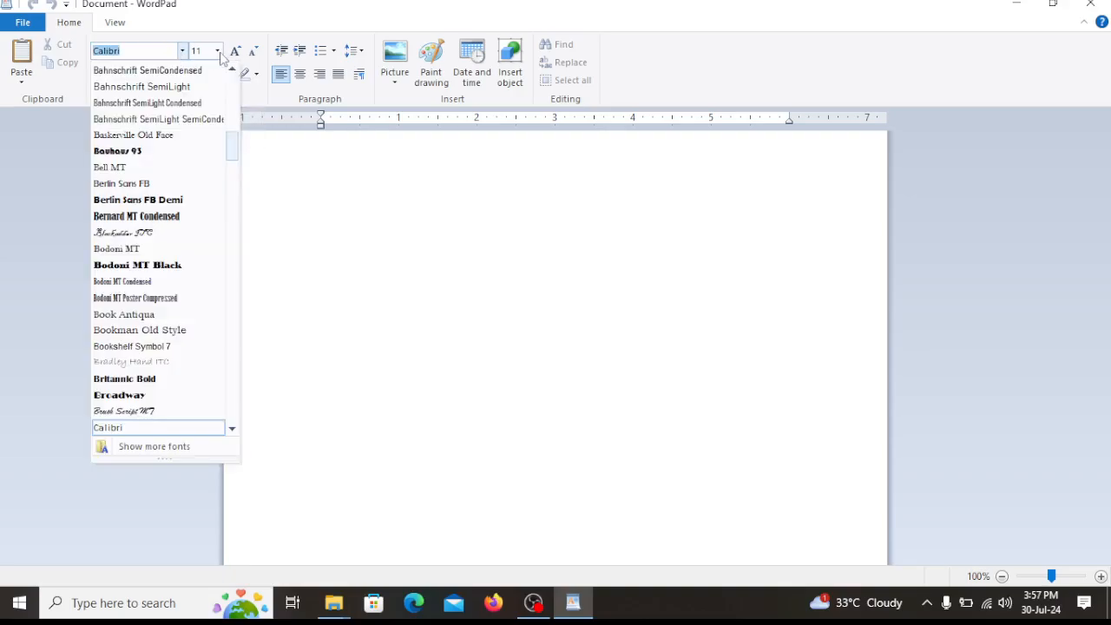
click(218, 52)
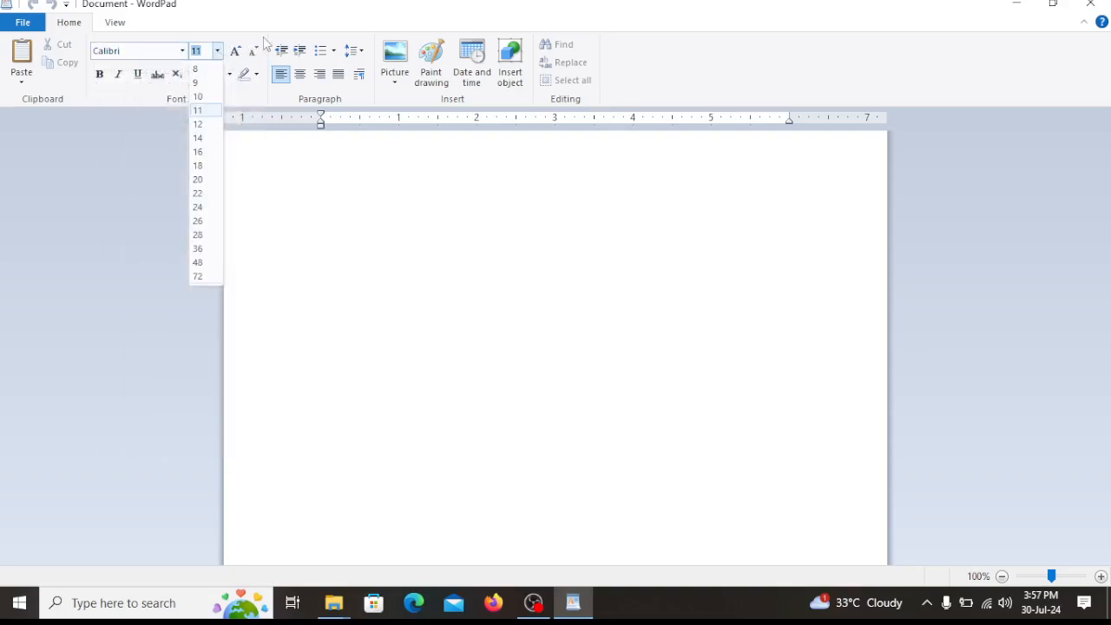
click(241, 54)
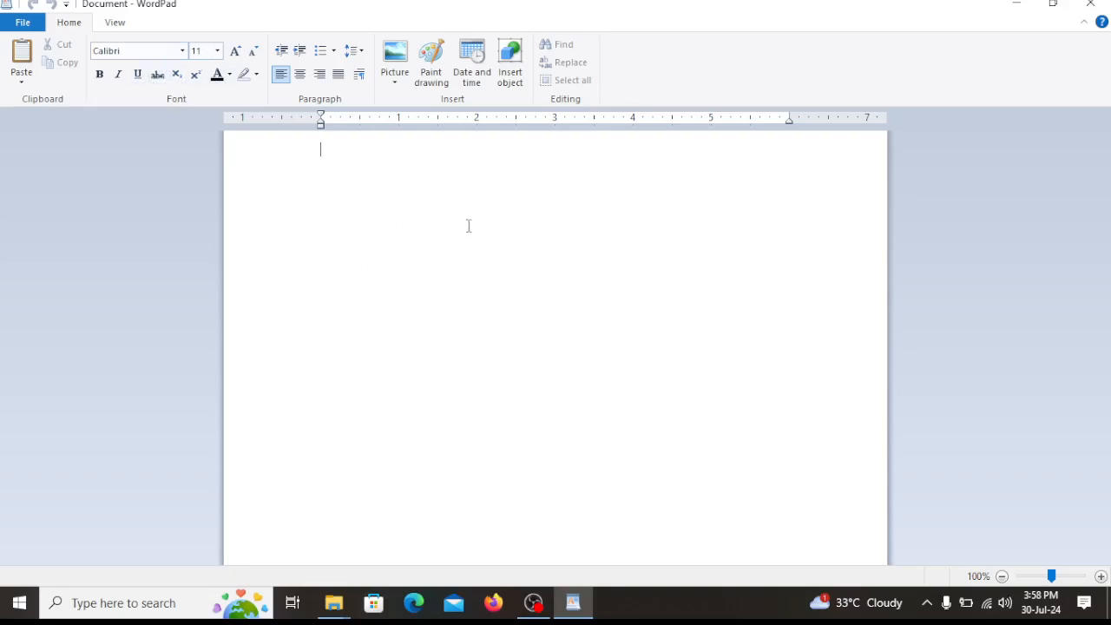
Enter a paragraph beginning "On top of the shed, the cat arches his back" and ending "every muscle is in full working order."
text(On top of the shed, the cat arches his back and rakes his claws once or twice through the soft bark of the old roof, he stretches himself a few times to see if every muscle is in full working order.)
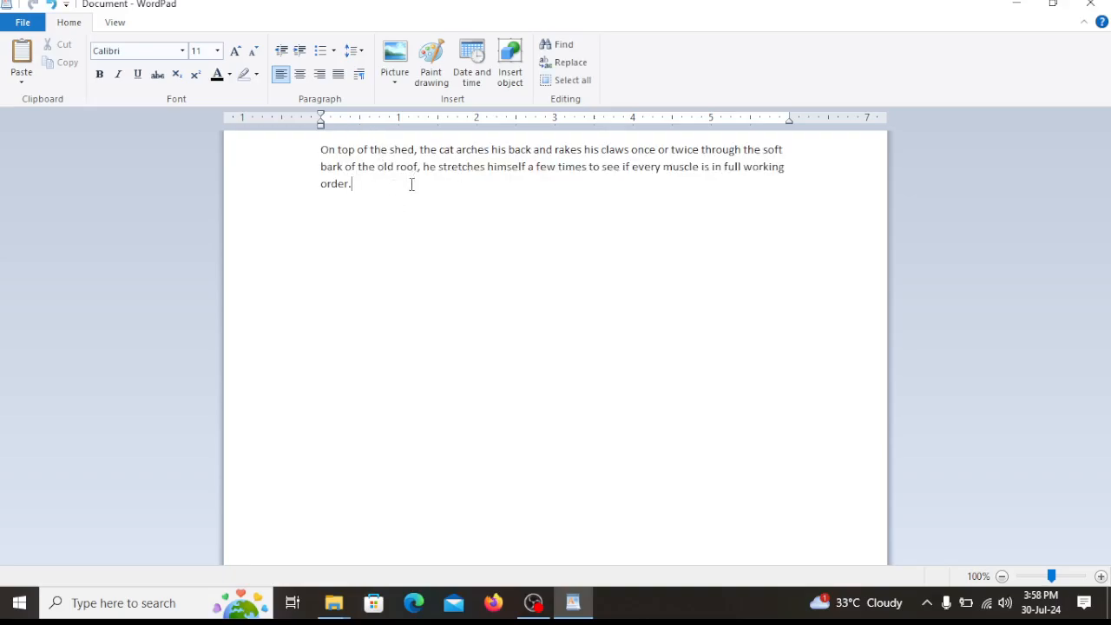
Copy the final word "order." and paste it at the end of the paragraph
drag(372, 197, 320, 149)
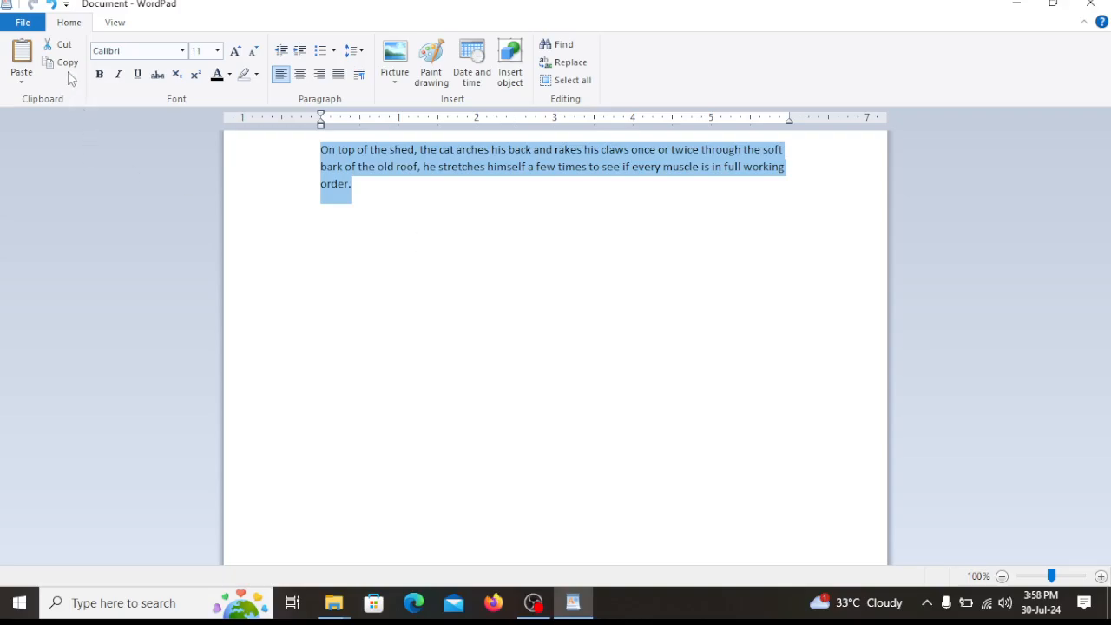
click(383, 187)
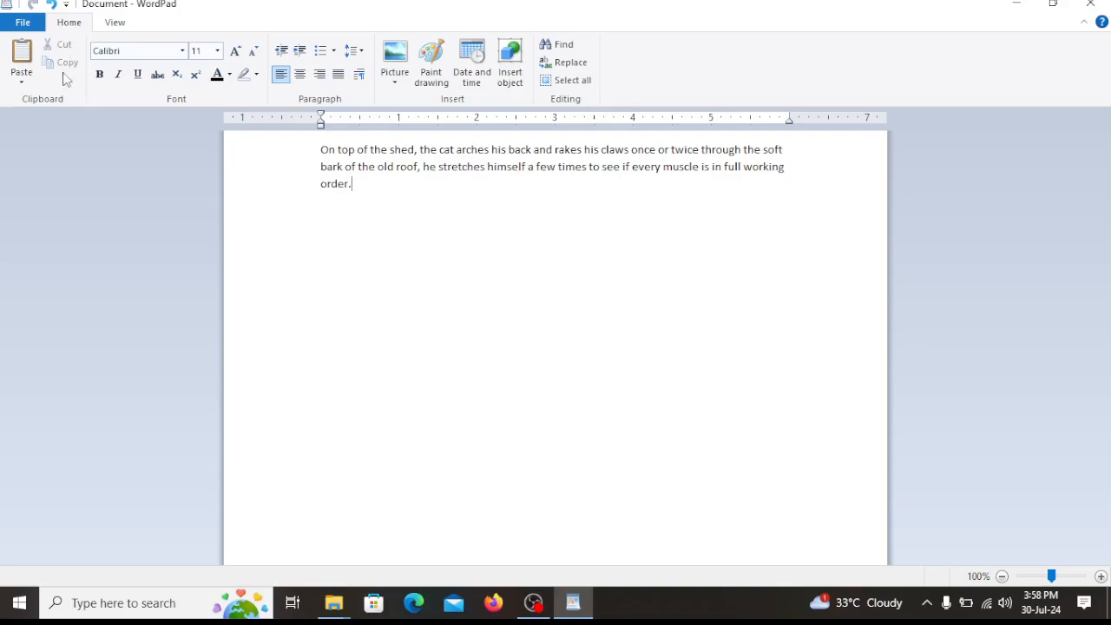
double_click(335, 184)
drag(316, 174, 315, 170)
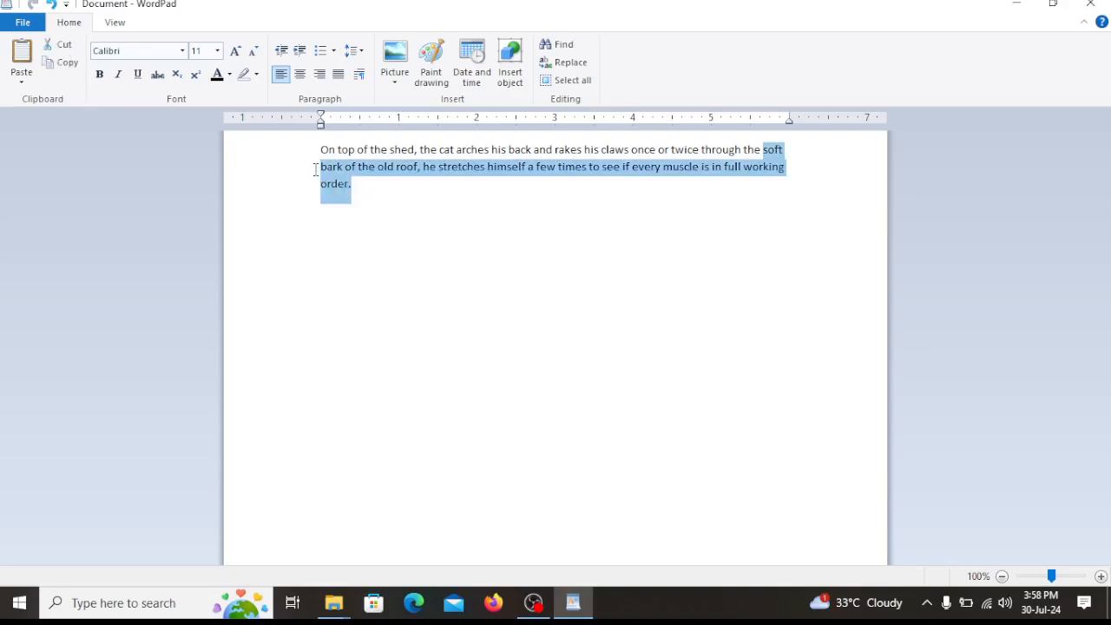
click(360, 193)
key(ctrl+shift+Left)
key(ctrl+shift+Left)
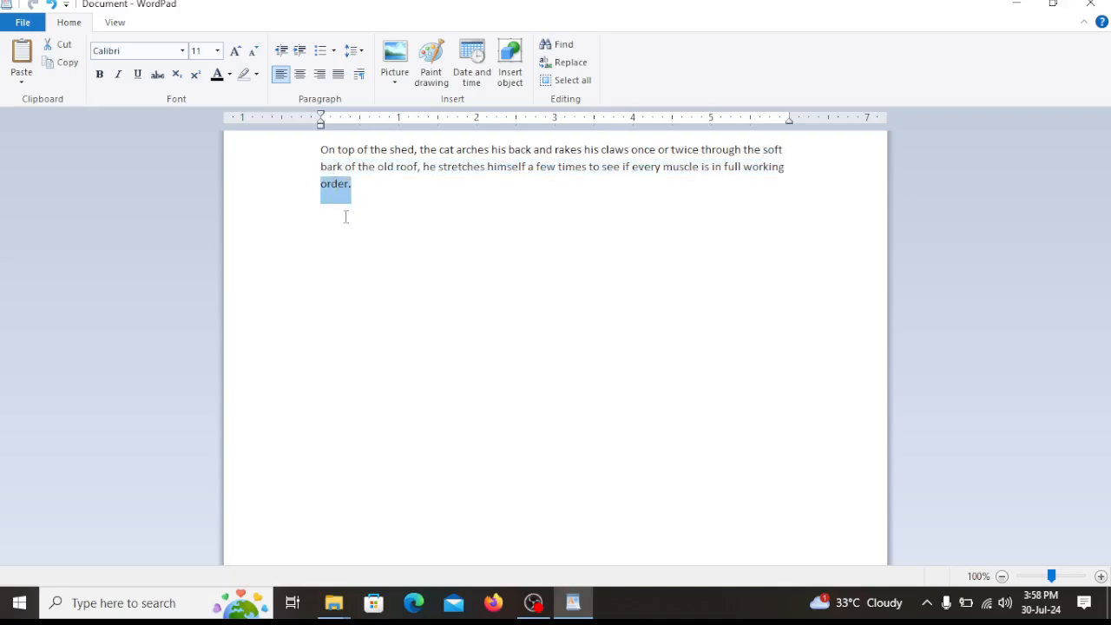
click(63, 62)
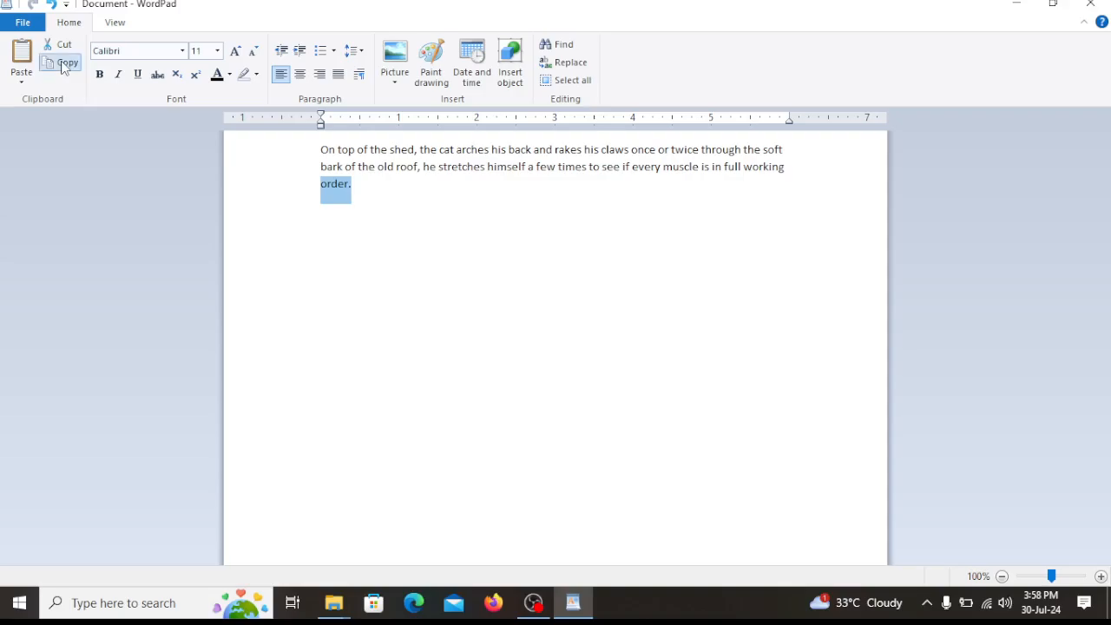
click(366, 184)
click(21, 59)
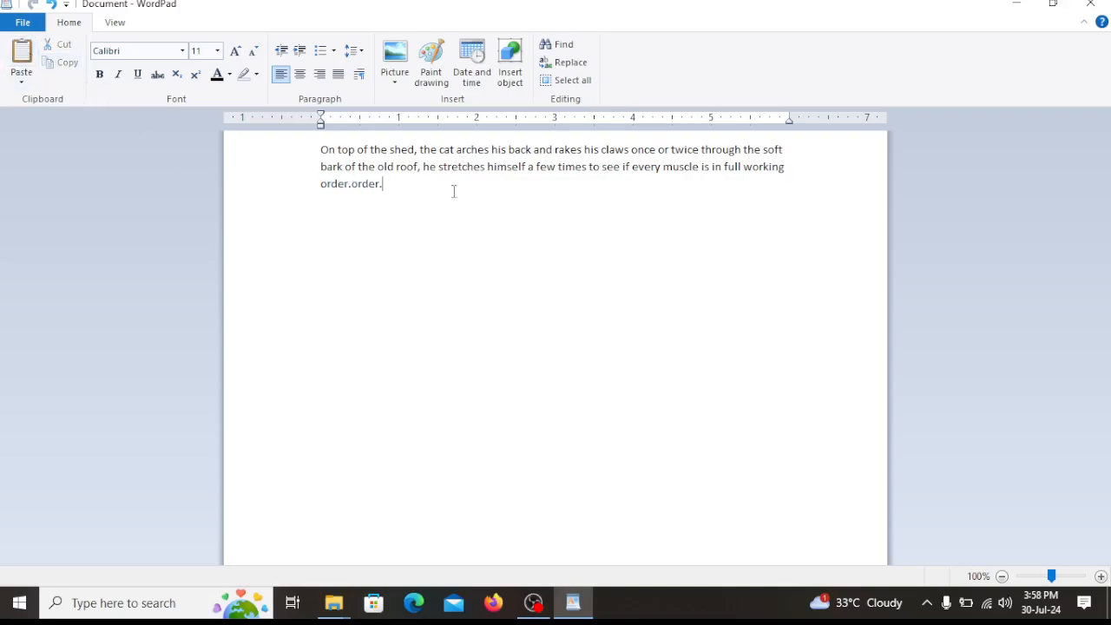
Copy the whole paragraph and paste it twice directly after the existing text
drag(436, 197, 321, 151)
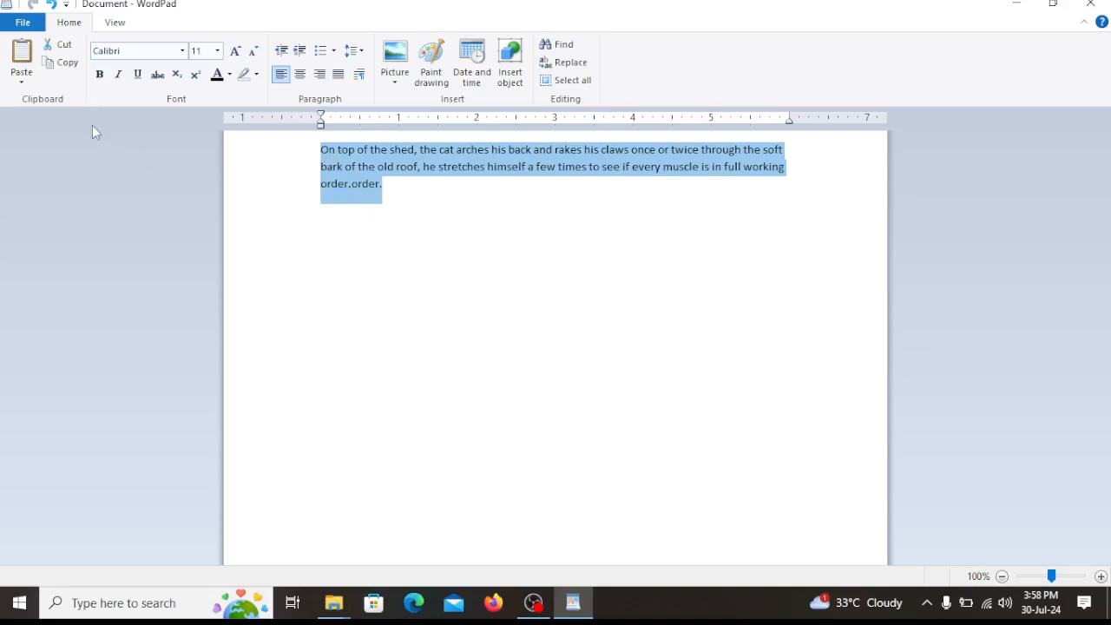
click(73, 64)
click(399, 188)
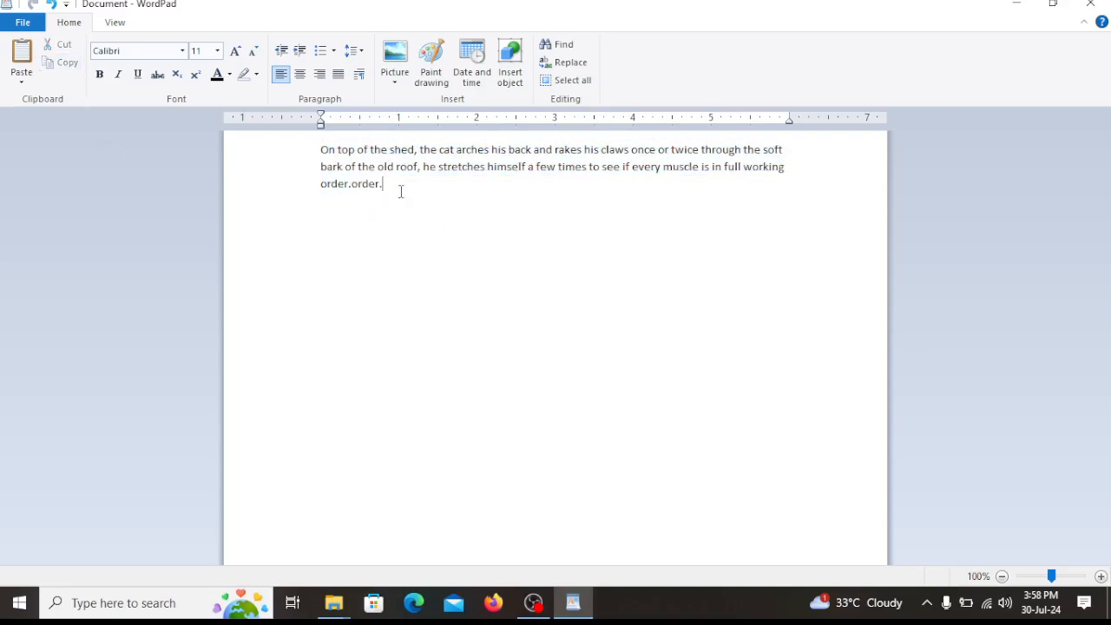
click(21, 59)
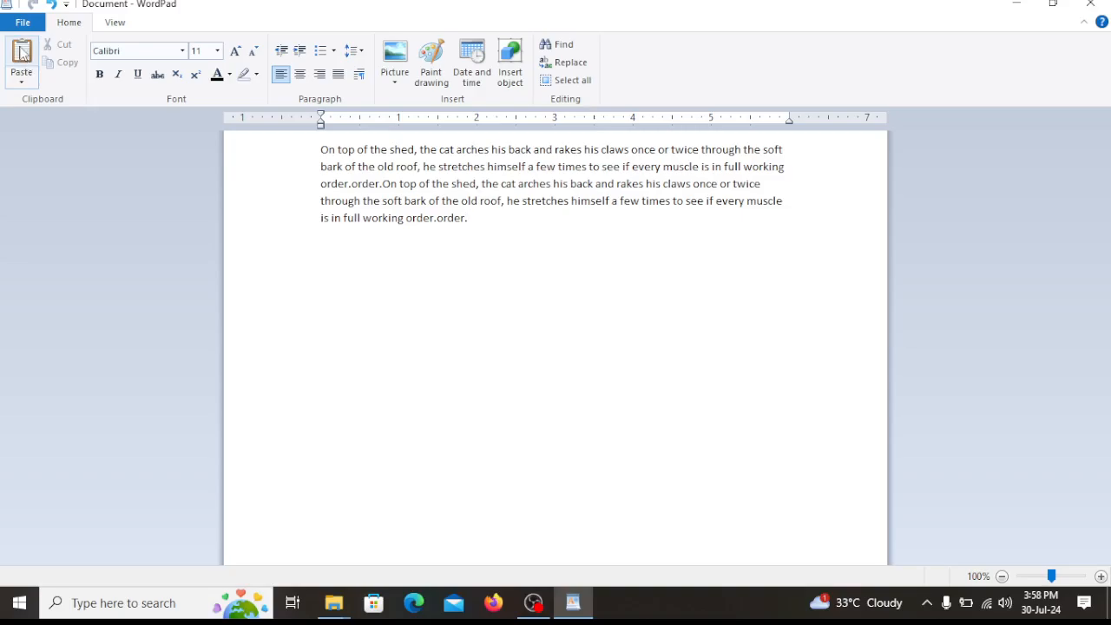
click(22, 59)
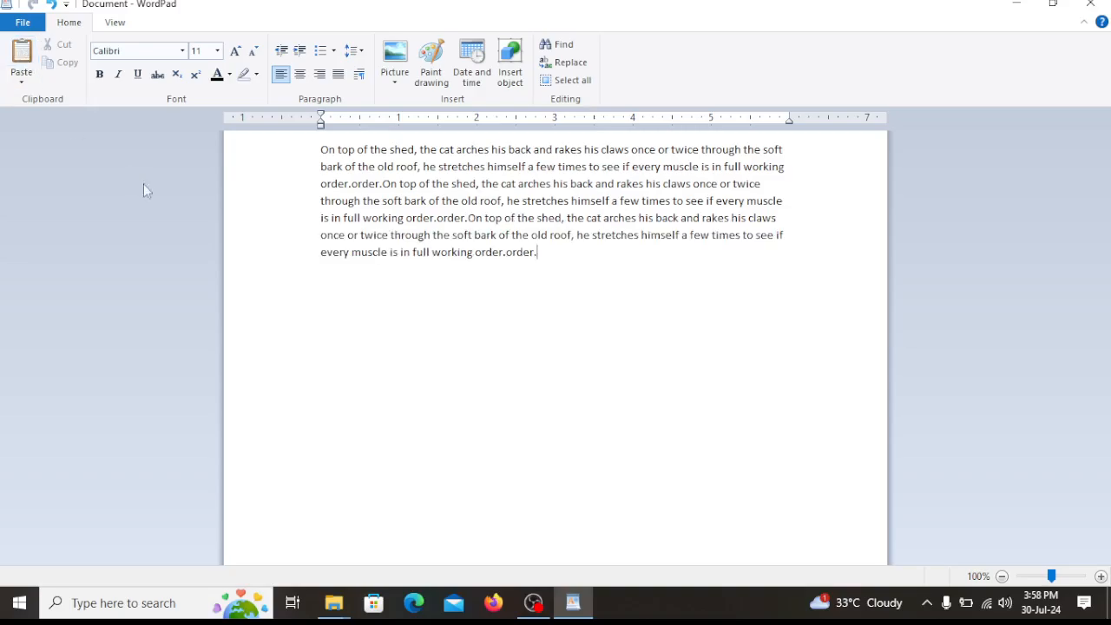
Cut the passage "shed, the cat arches" through "he stretches himself" from the second copy, and the words "of the" from the second line
double_click(487, 151)
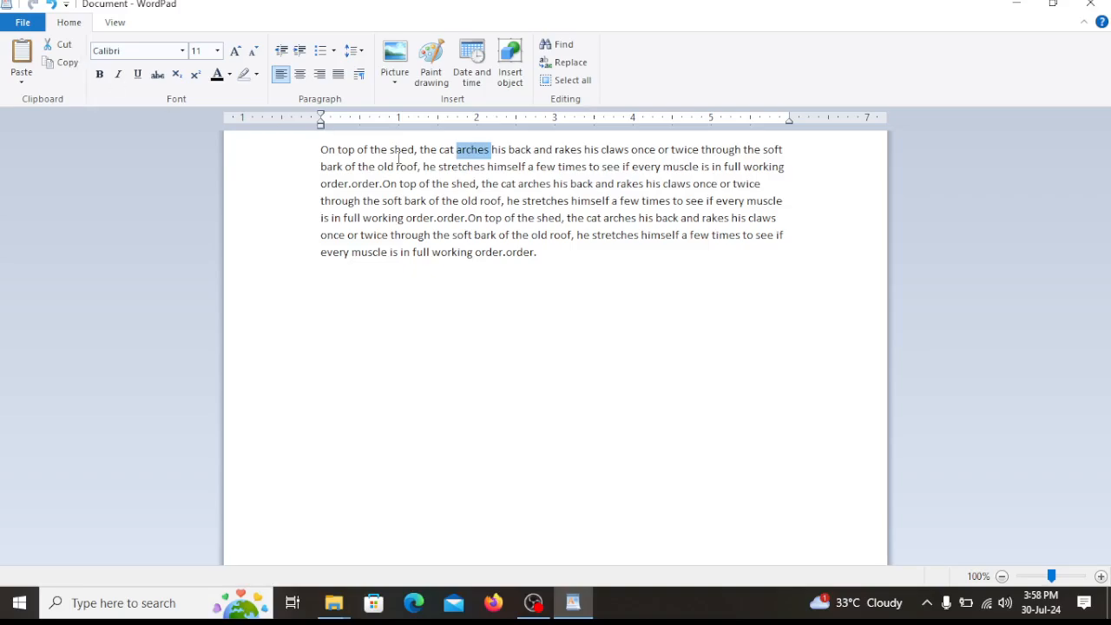
drag(589, 208, 456, 173)
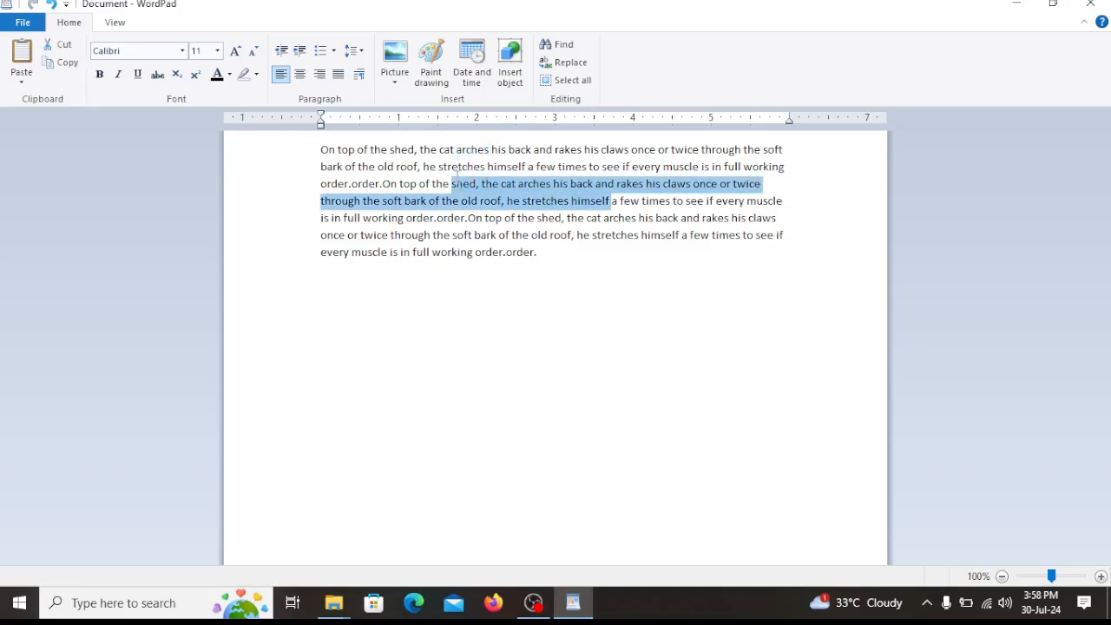
click(59, 44)
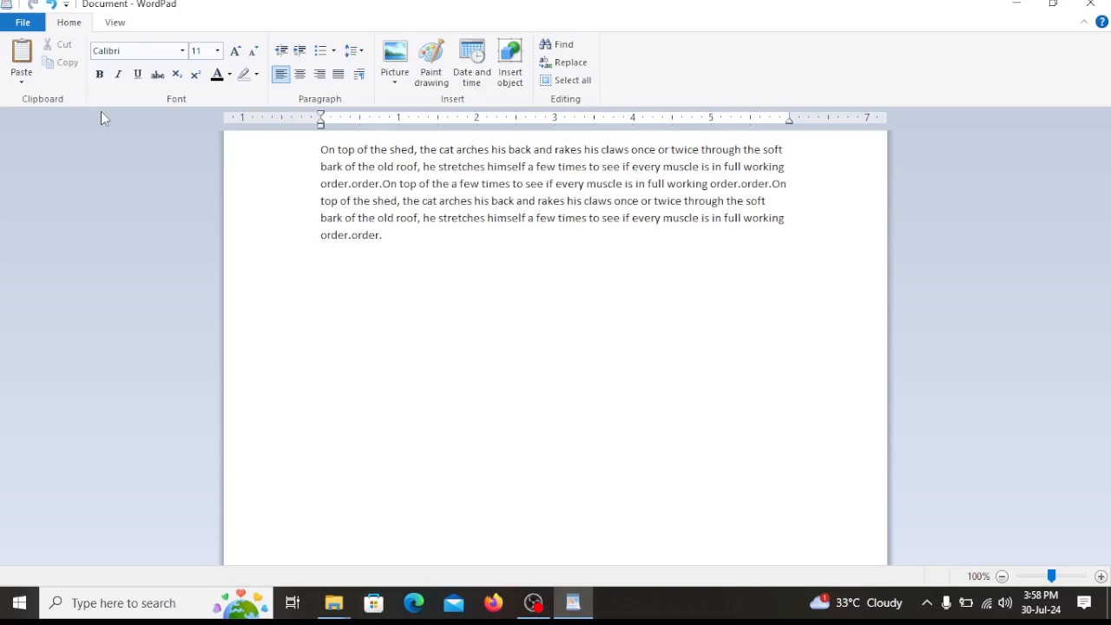
drag(346, 167, 377, 168)
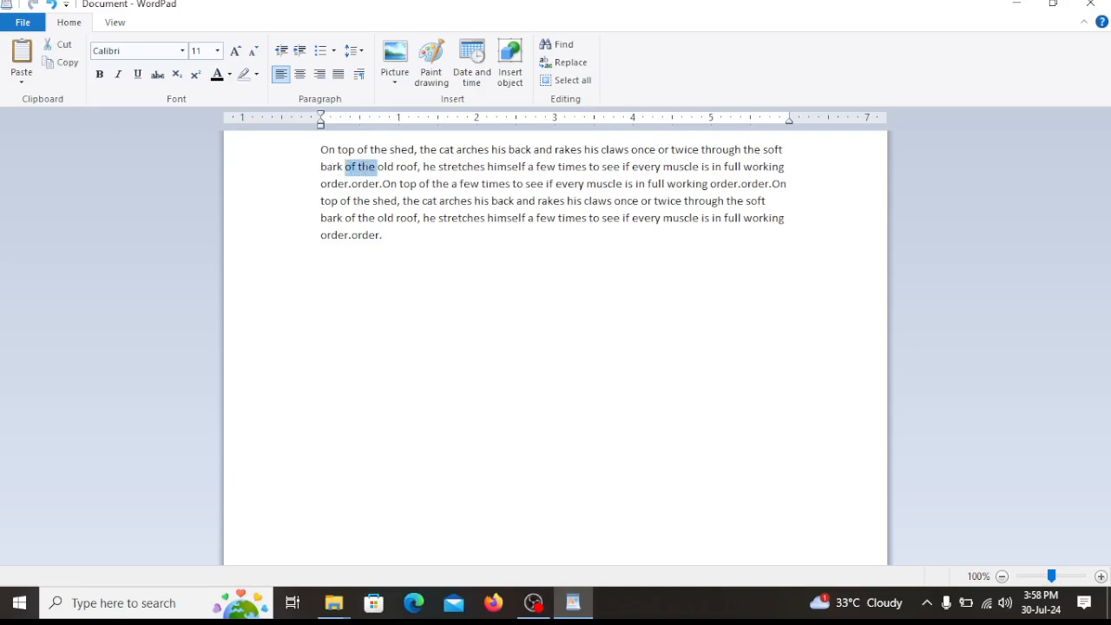
click(59, 44)
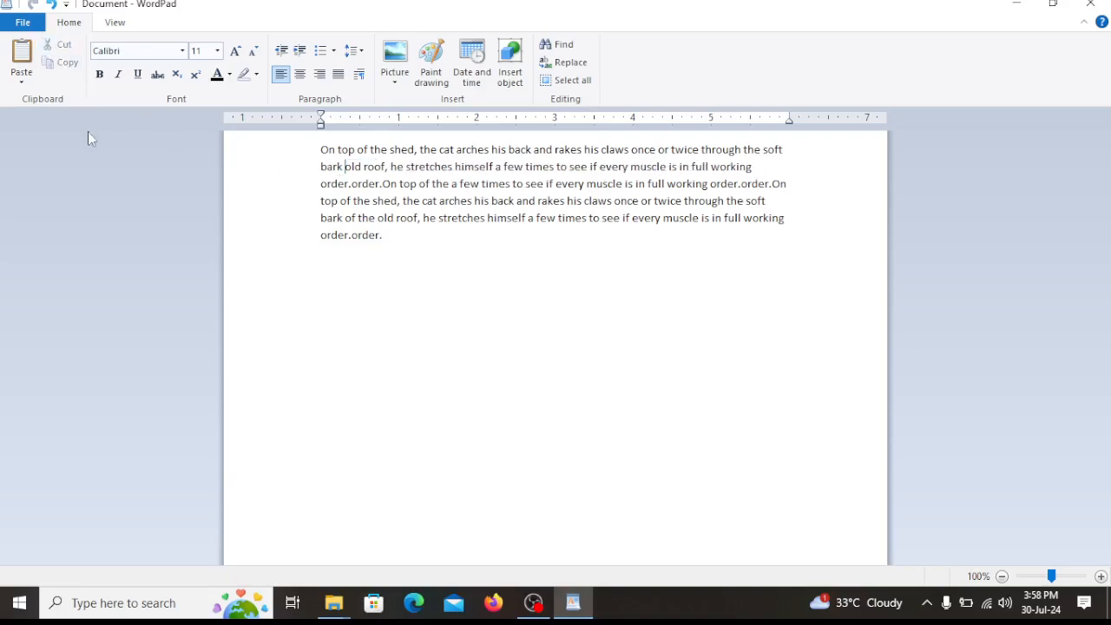
Undo both cuts and clear the selection in the text
click(54, 7)
click(54, 7)
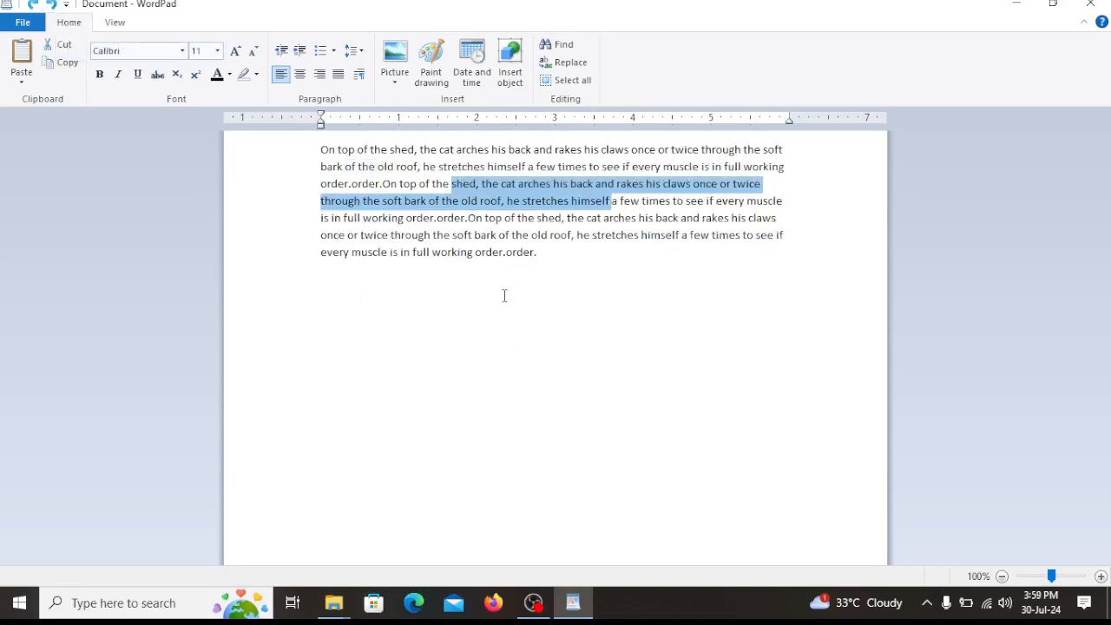
click(500, 254)
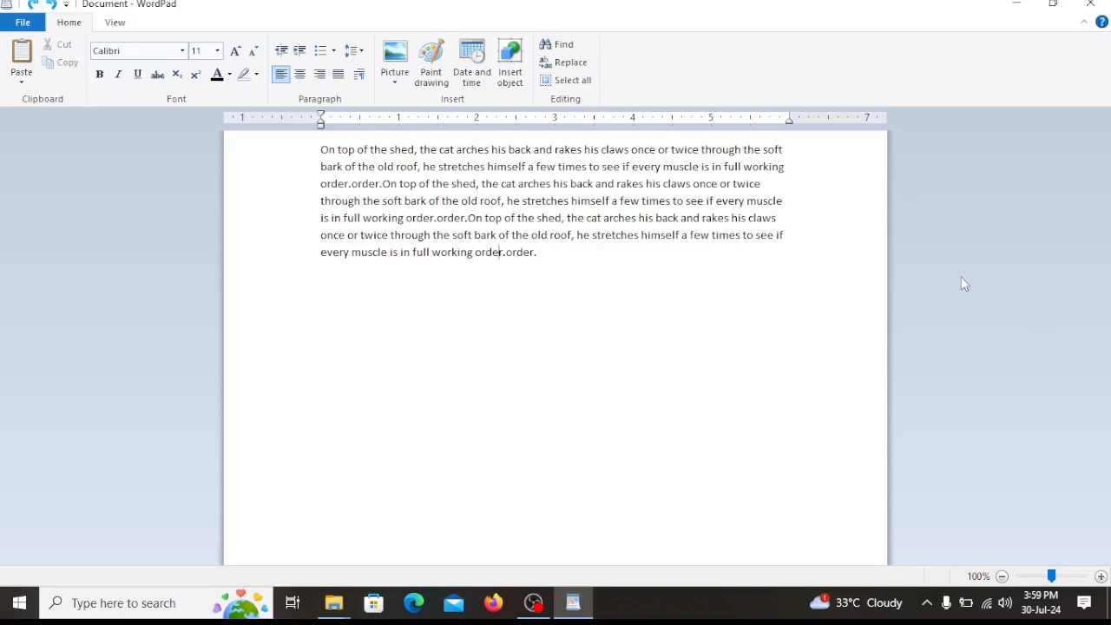
Copy the entire text and paste it once at the end of the document
drag(614, 288, 314, 149)
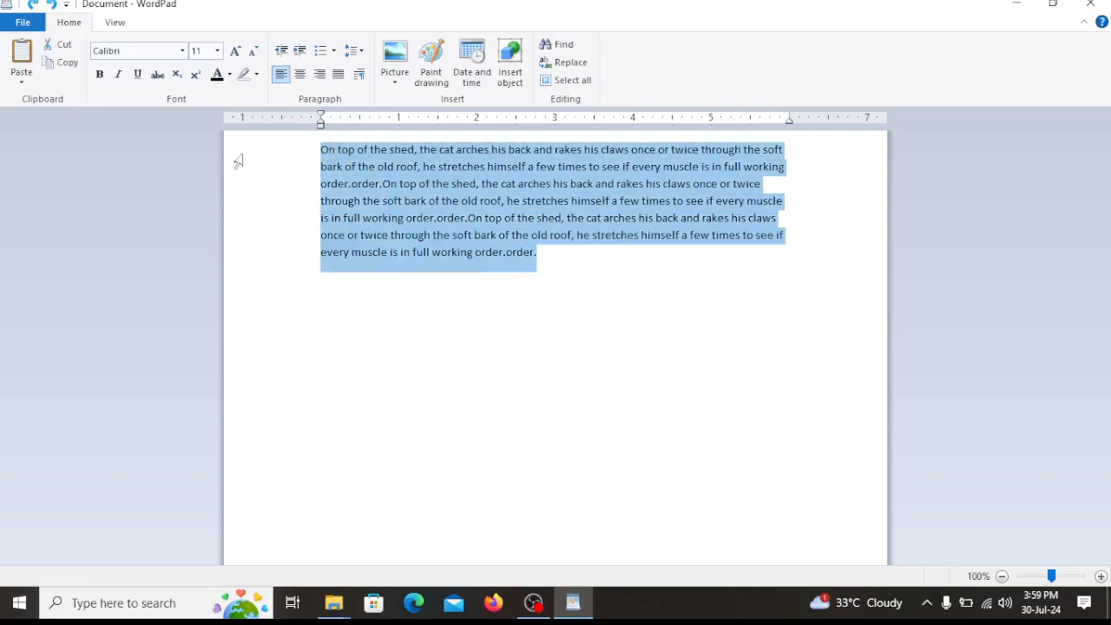
click(557, 256)
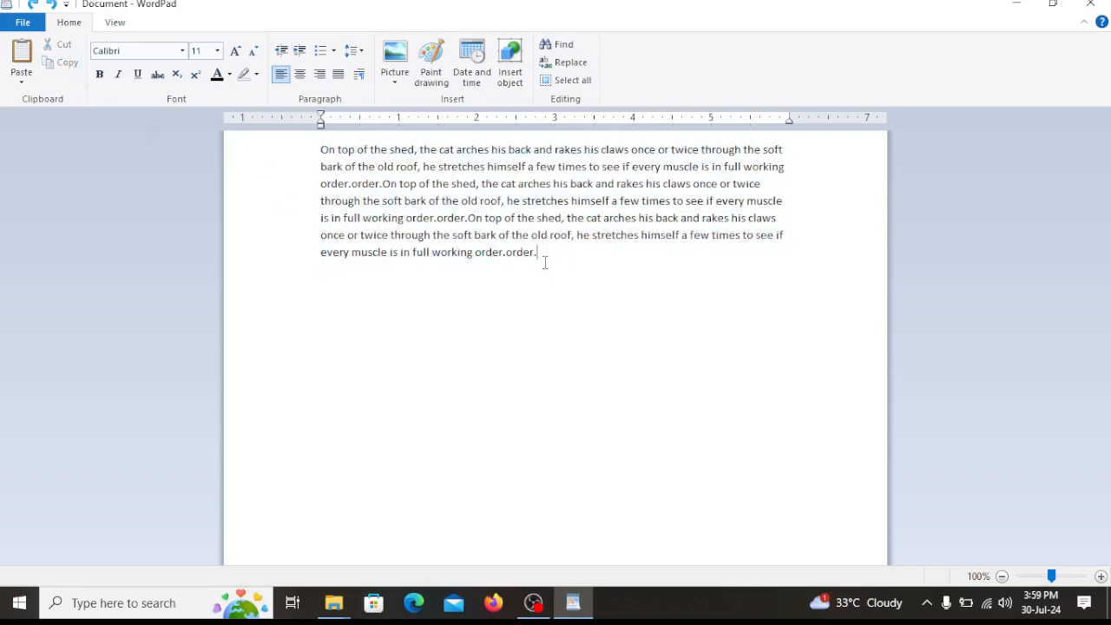
click(21, 59)
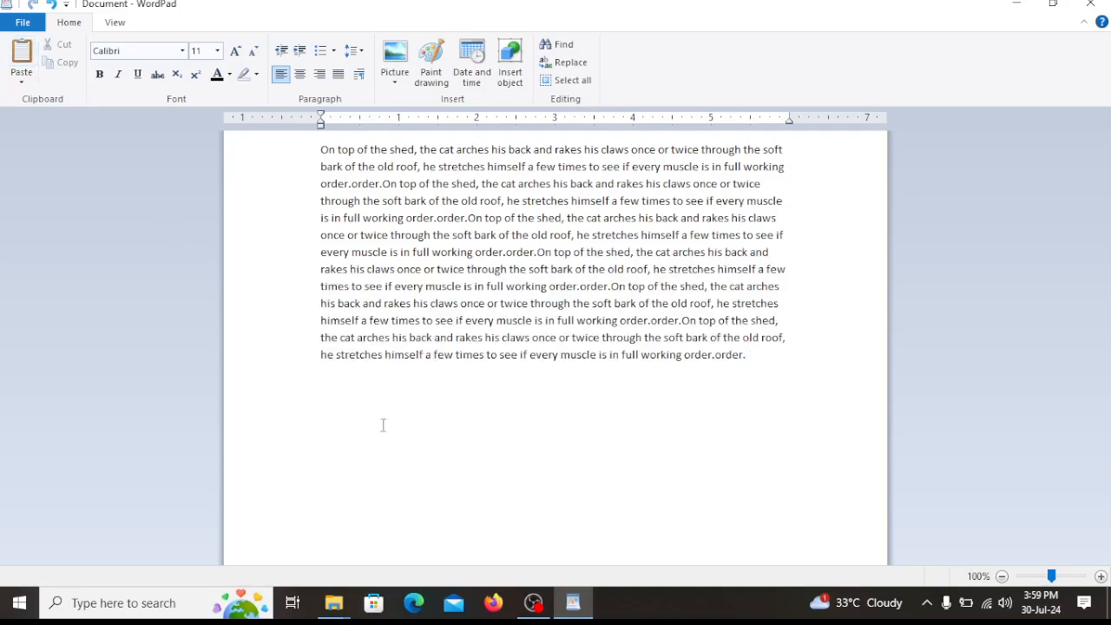
Select the entire text and change its font to Book Antiqua
drag(777, 368, 295, 154)
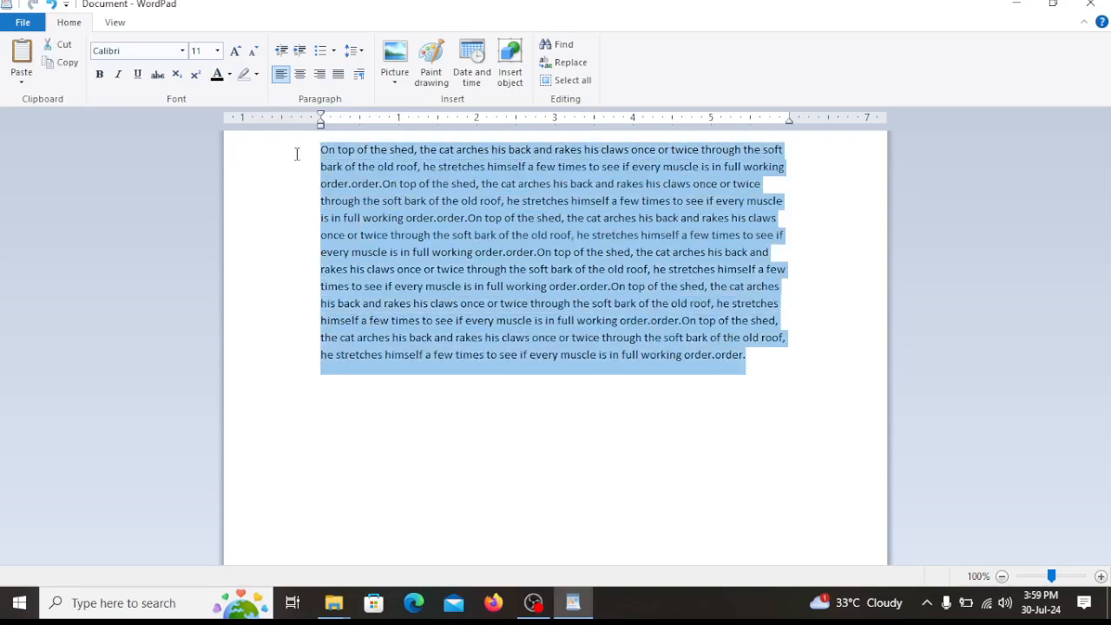
click(184, 56)
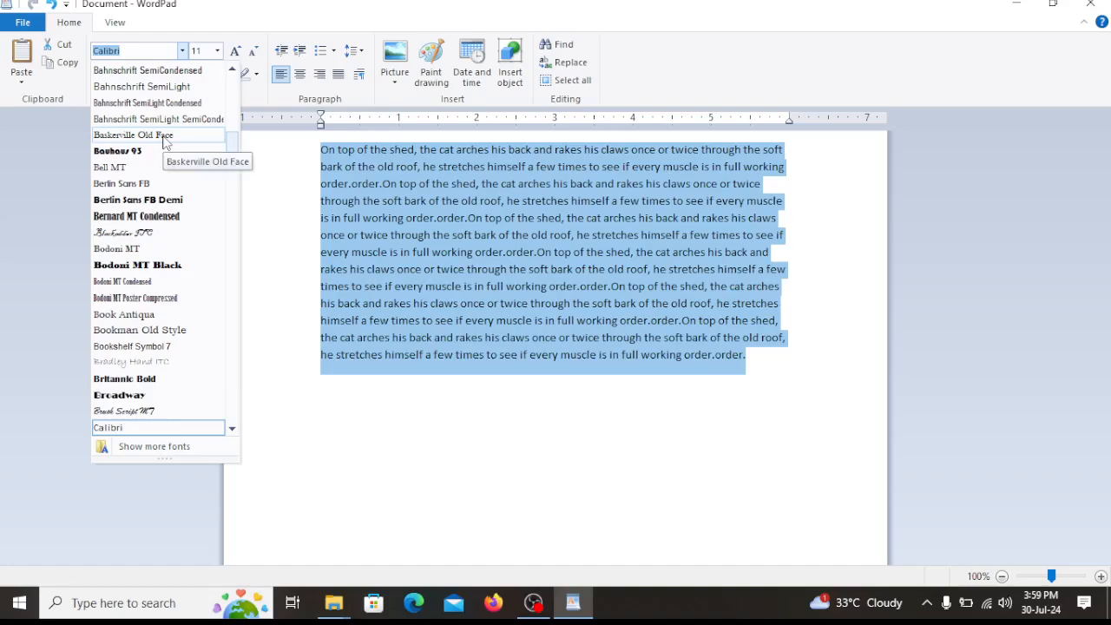
scroll(167, 213, down, 1)
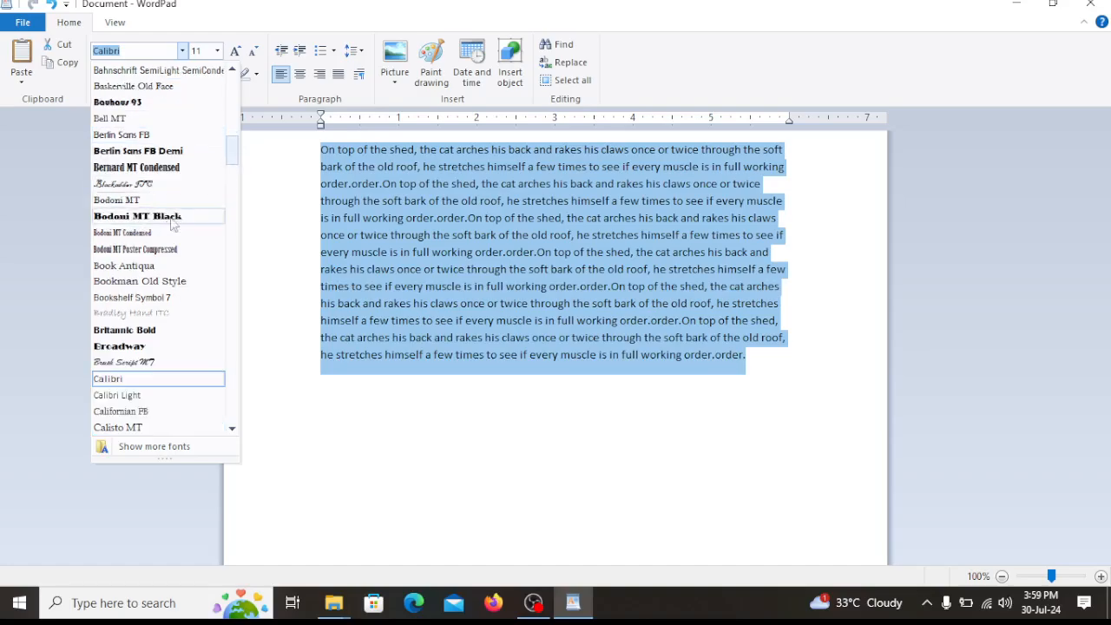
click(164, 266)
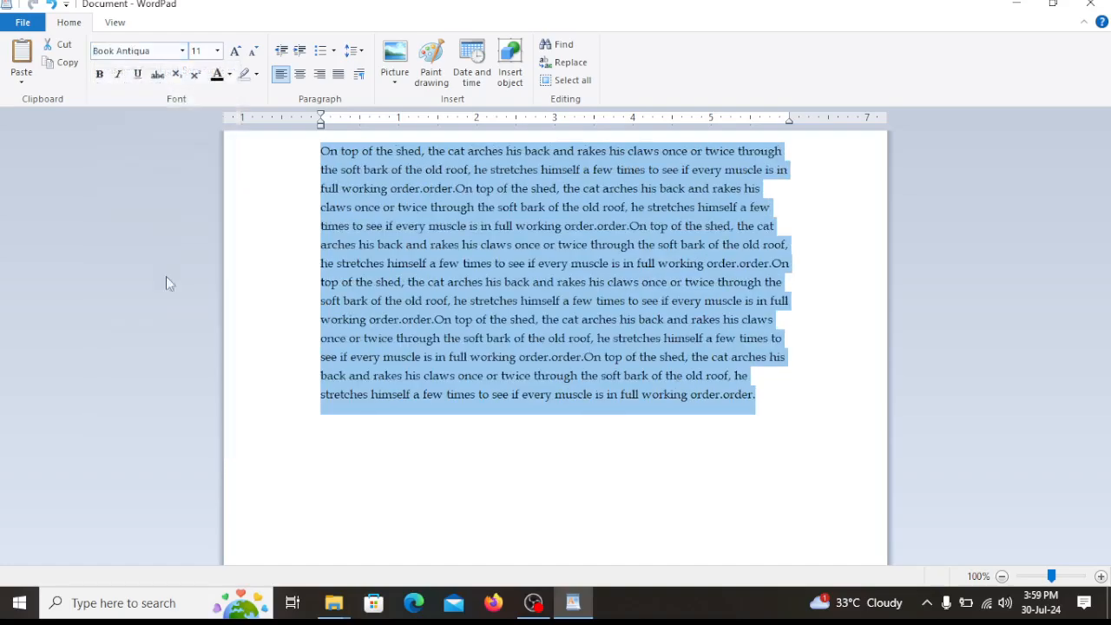
Try font size 22 and then 26 on the selected text
click(217, 50)
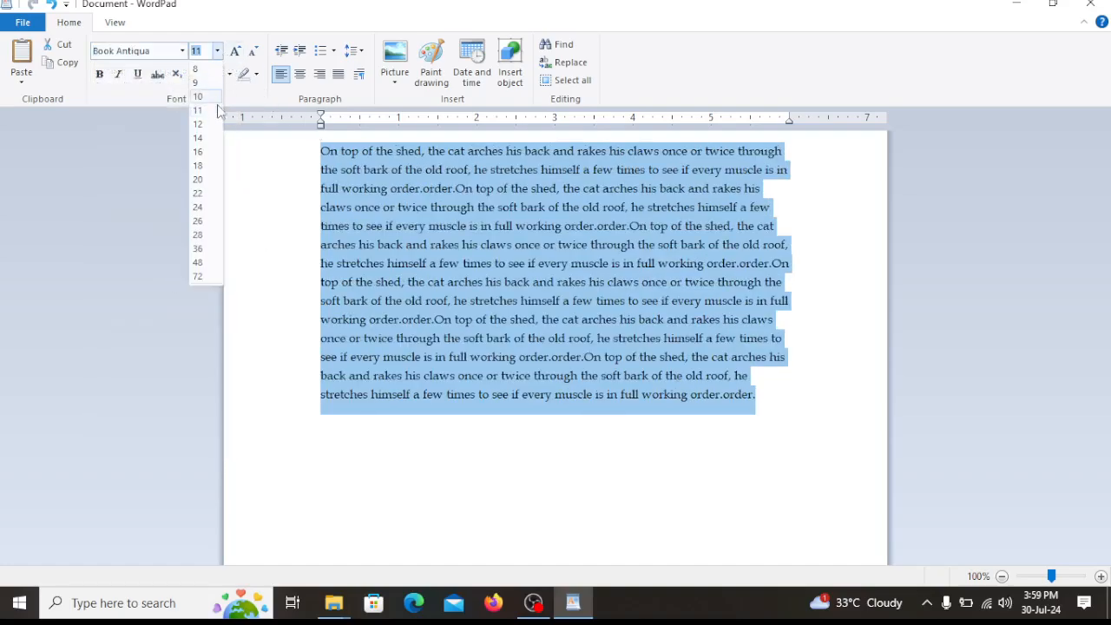
click(197, 193)
click(218, 50)
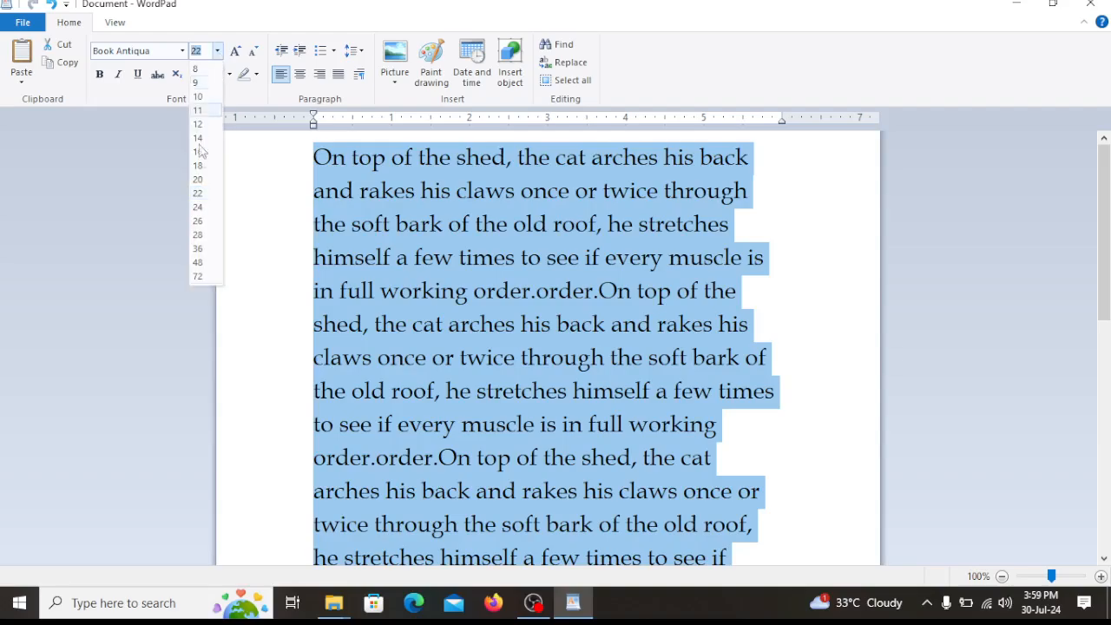
click(204, 219)
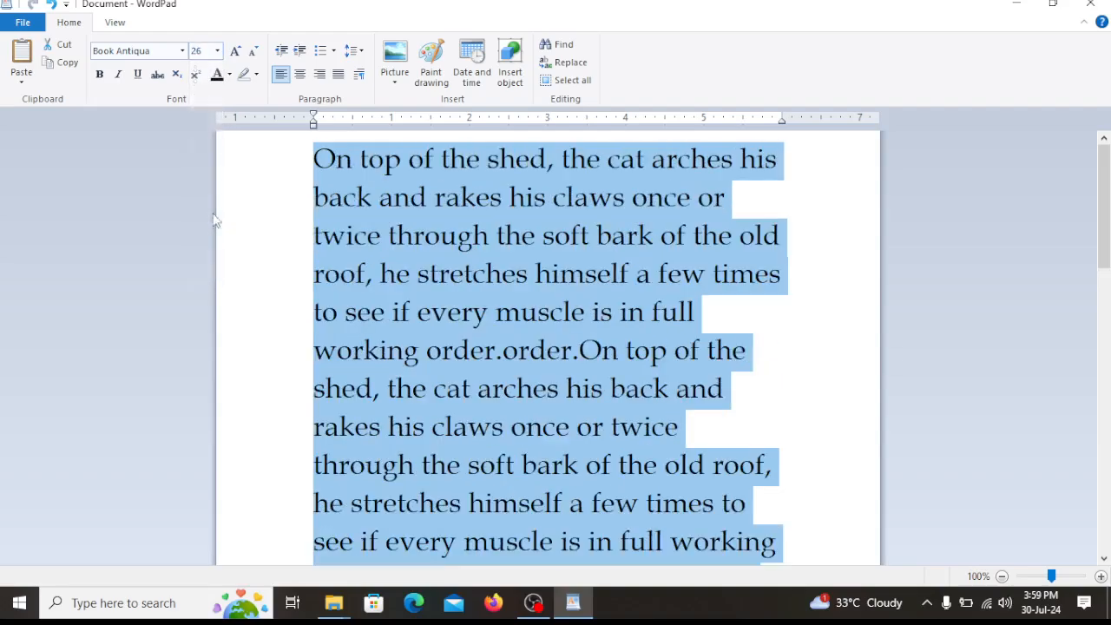
Set the selected text's font size to a custom value of 120
click(217, 50)
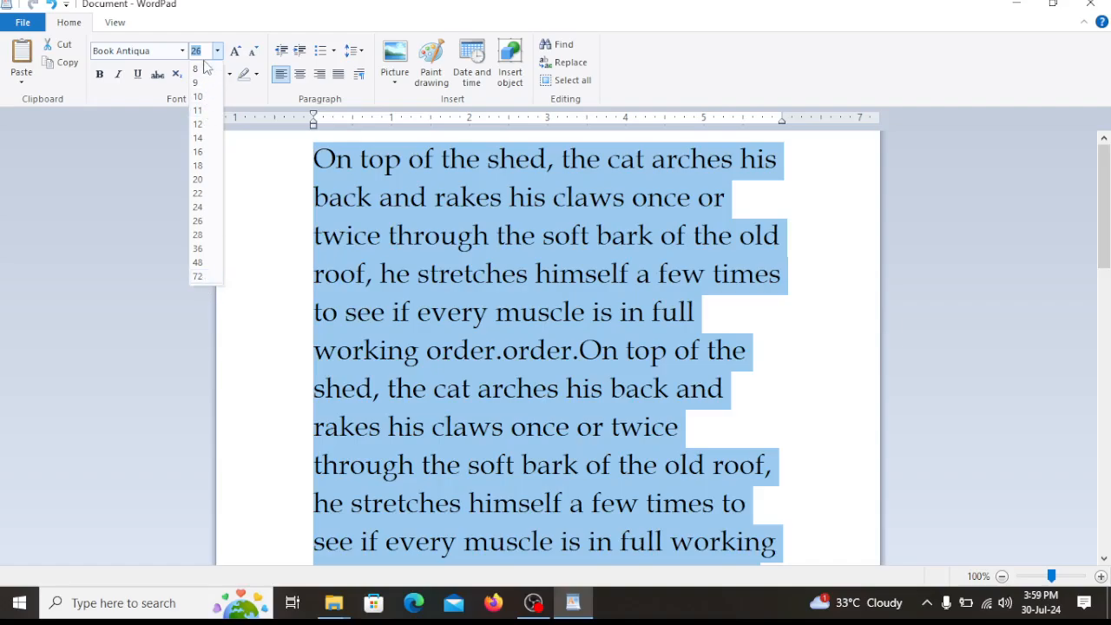
text(120)
key(Return)
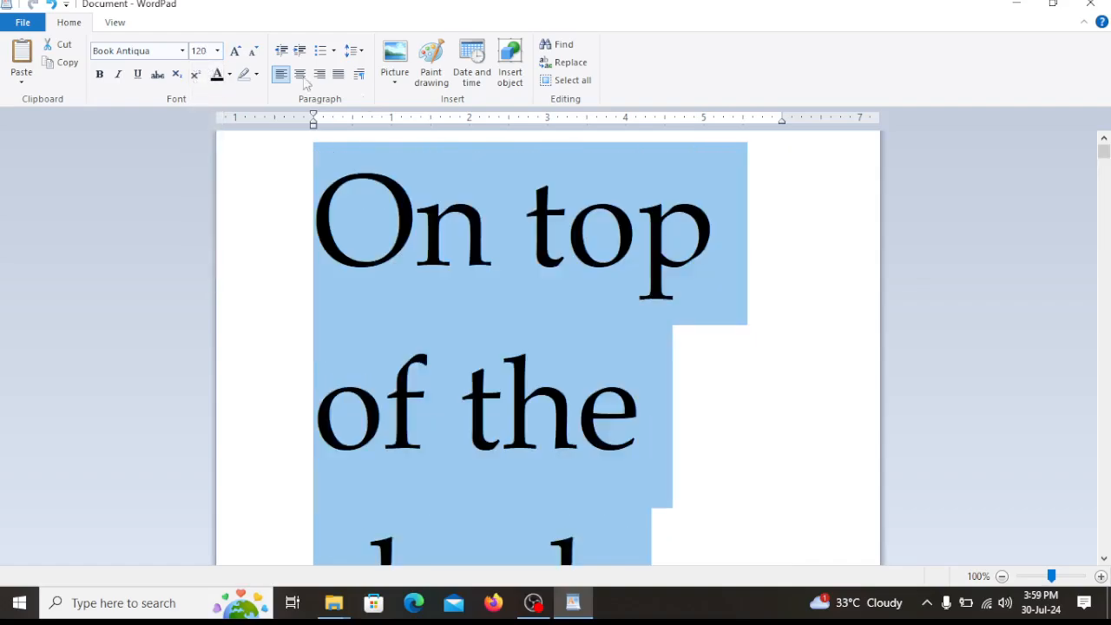
Set the selected text's font size to 72 and then to 18
click(114, 22)
scroll(538, 277, down, 2)
scroll(559, 320, down, 6)
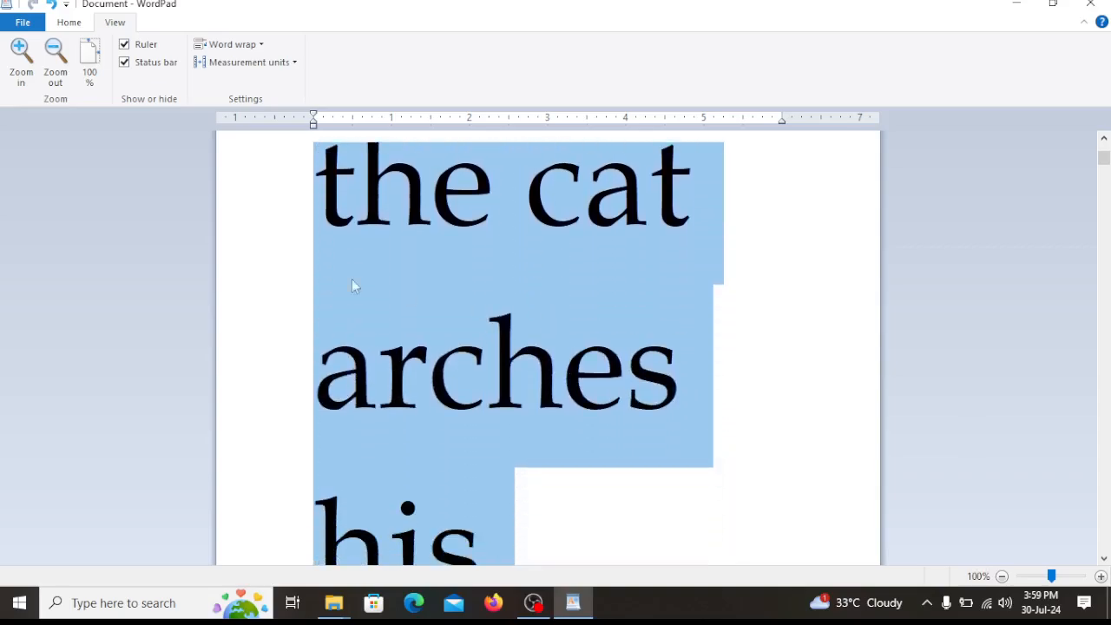
click(76, 24)
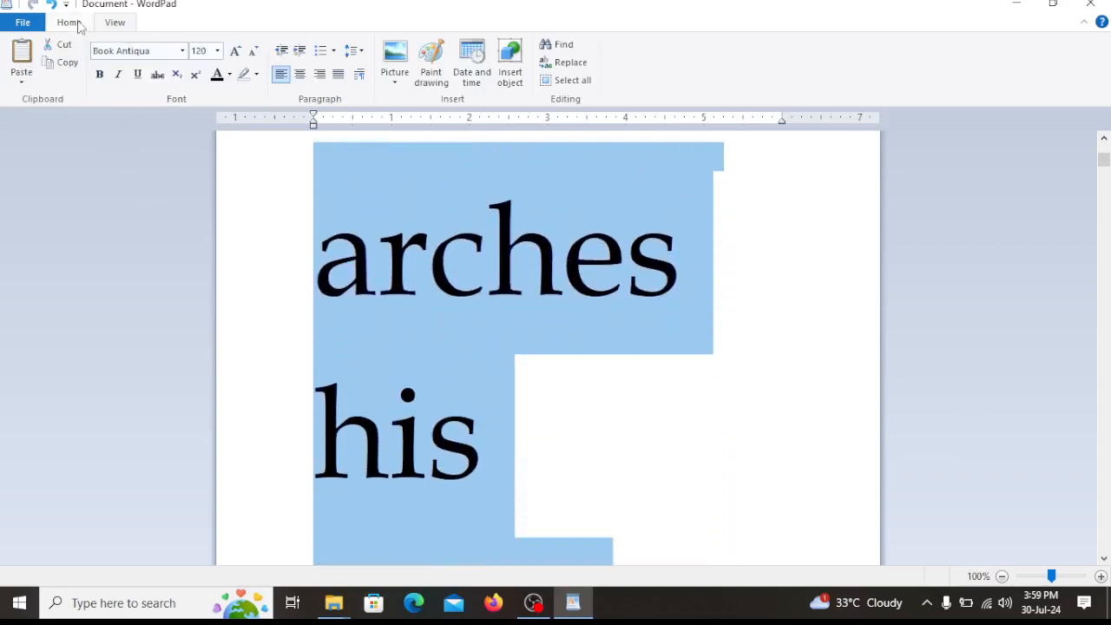
click(197, 50)
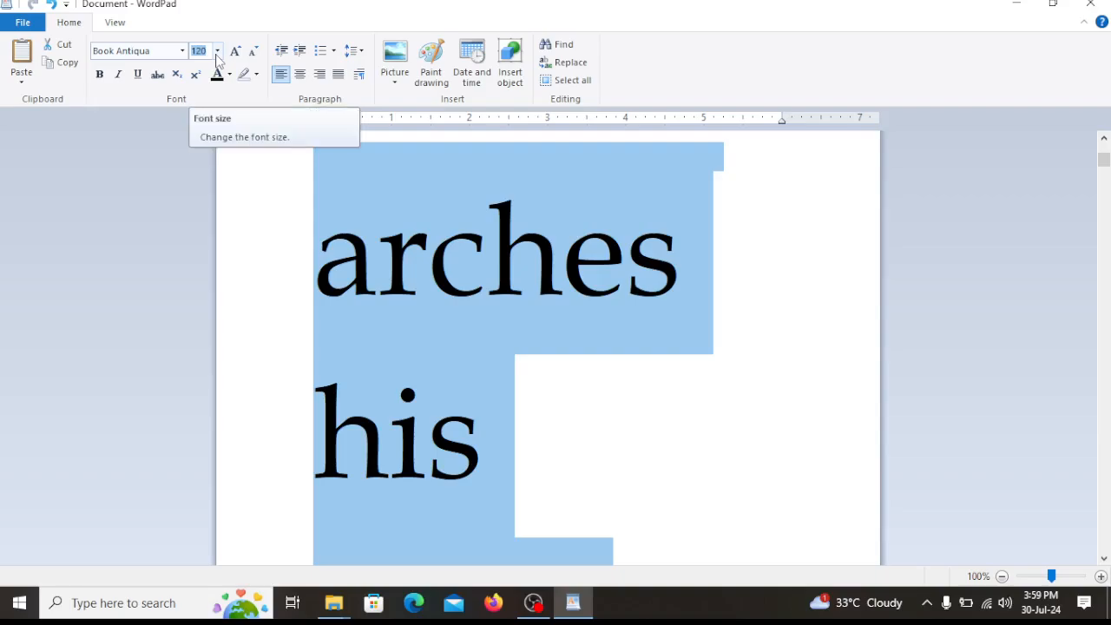
text(72)
key(Return)
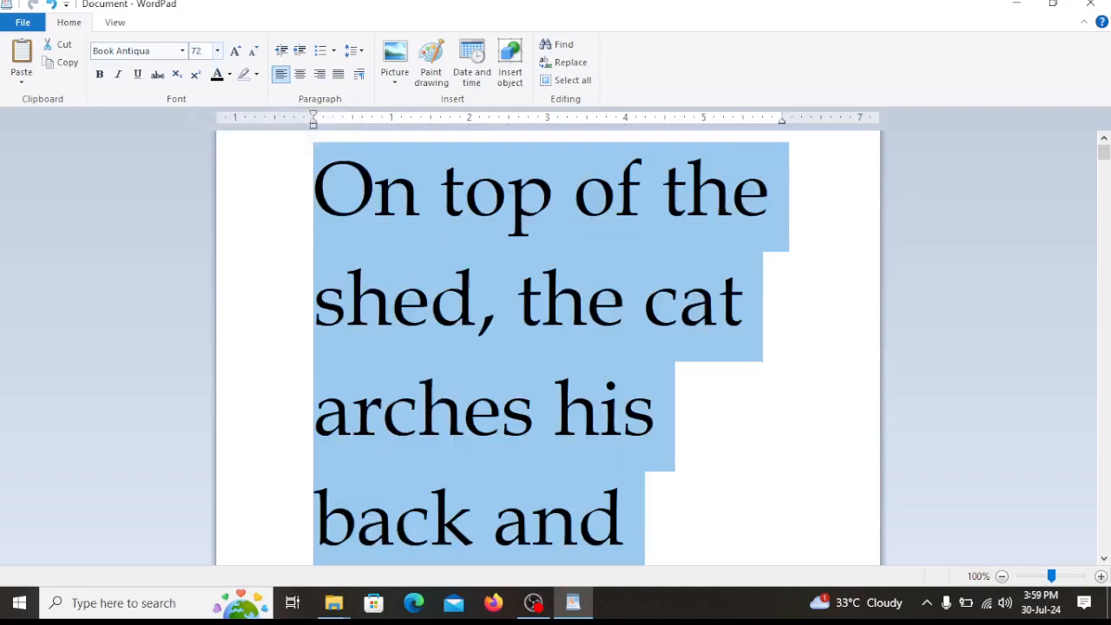
click(217, 50)
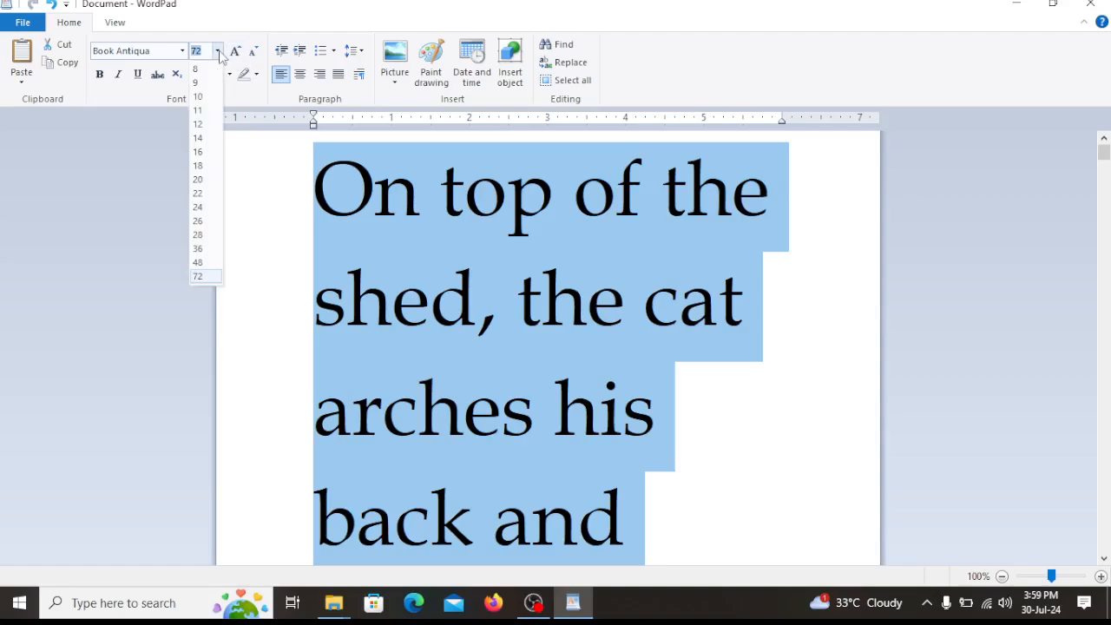
click(198, 165)
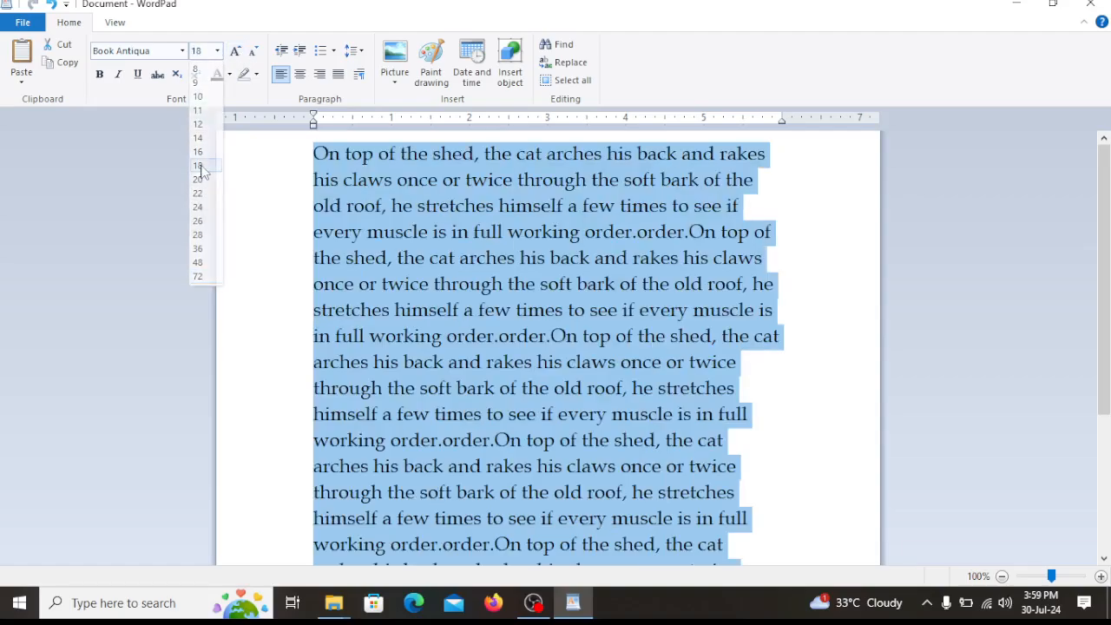
Grow the selected text's font size in preset increments from 18 to 48
click(236, 51)
click(236, 51)
click(236, 51)
click(236, 51)
click(236, 51)
click(236, 51)
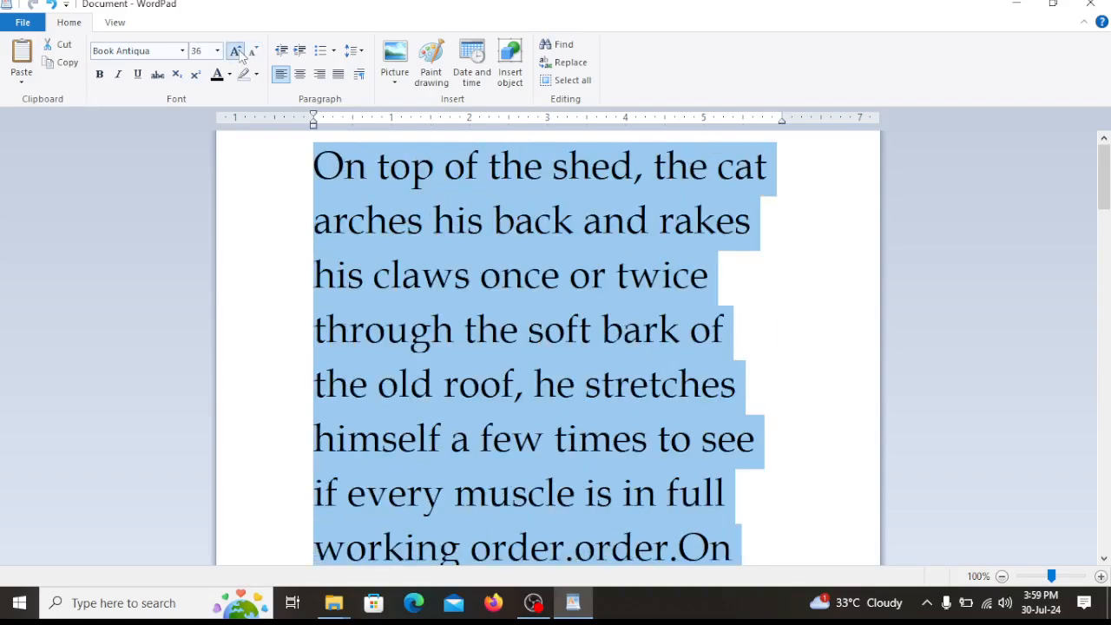
click(240, 54)
Shrink the selected text's font size in preset increments down to 12
click(254, 54)
click(253, 54)
click(253, 53)
click(253, 54)
click(253, 54)
click(253, 54)
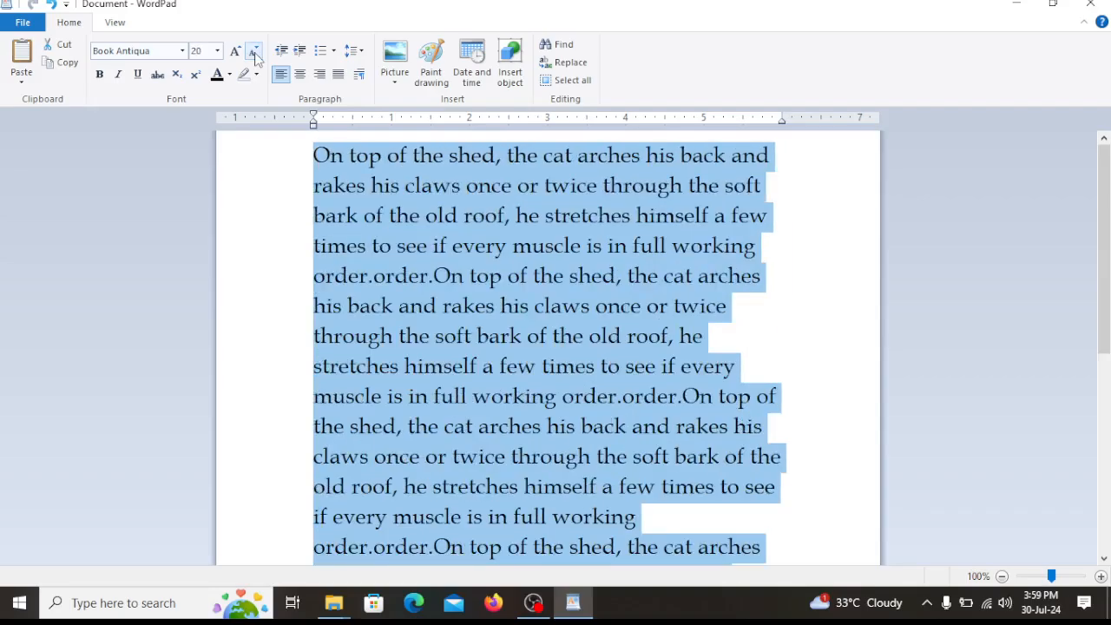
click(254, 53)
click(254, 54)
click(254, 54)
click(254, 54)
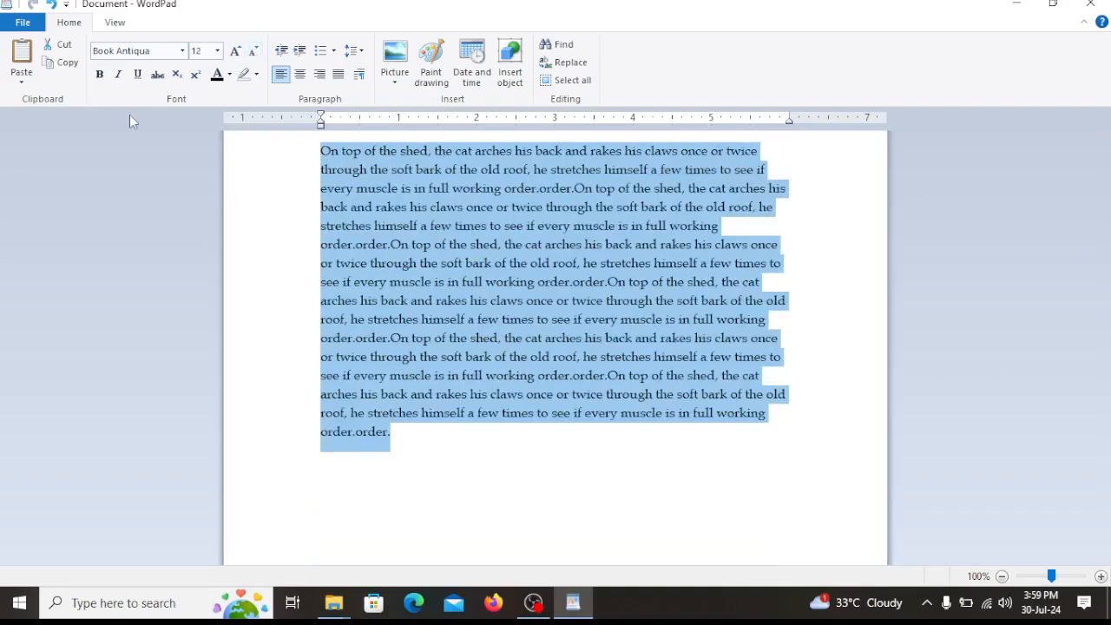
Try bold, italic and underline on the selected text, switching each format back off
click(108, 77)
click(108, 76)
click(120, 81)
click(120, 81)
click(99, 76)
click(120, 76)
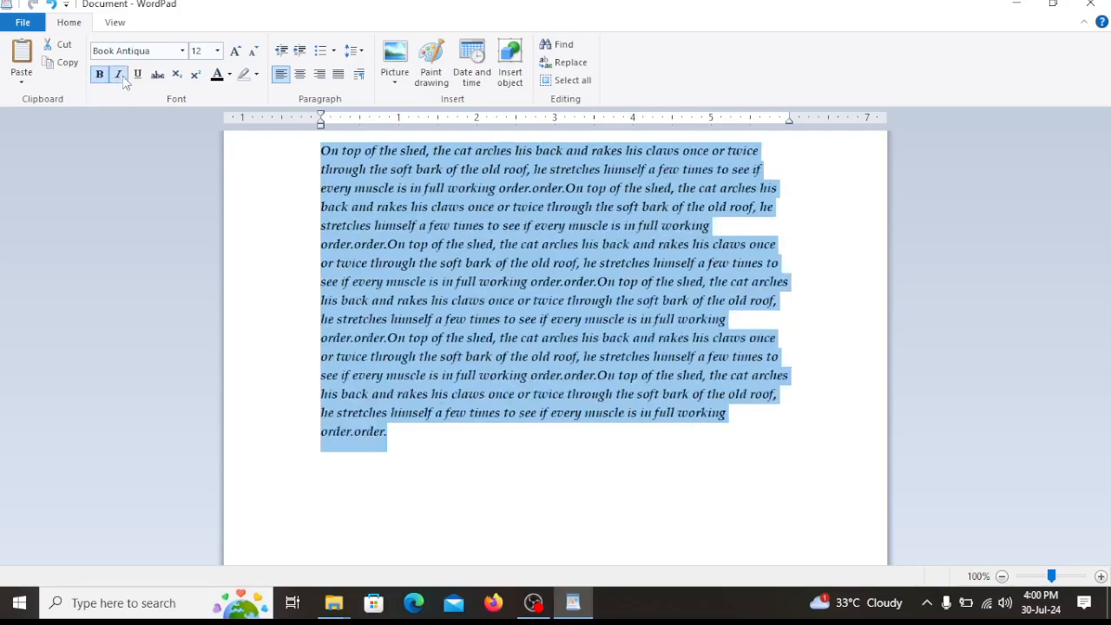
click(100, 77)
click(122, 79)
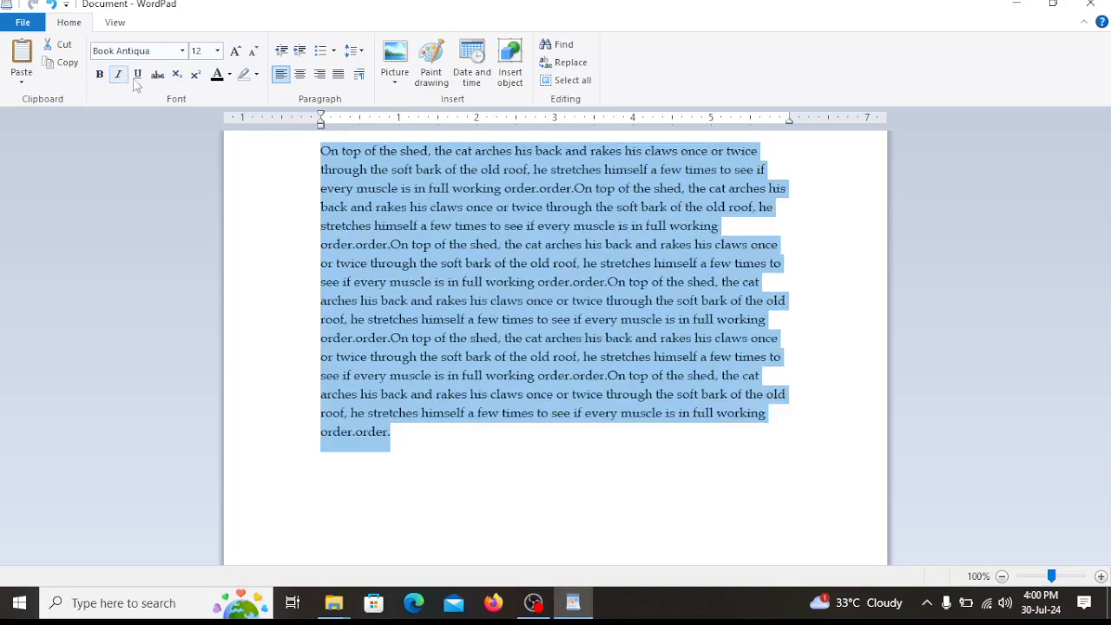
click(140, 78)
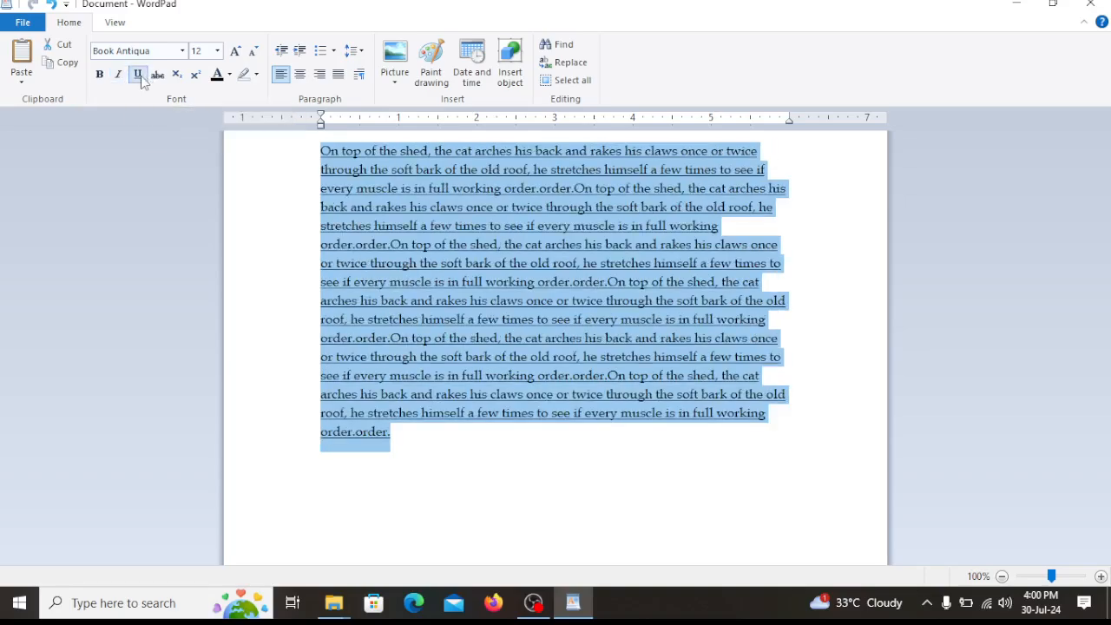
click(140, 78)
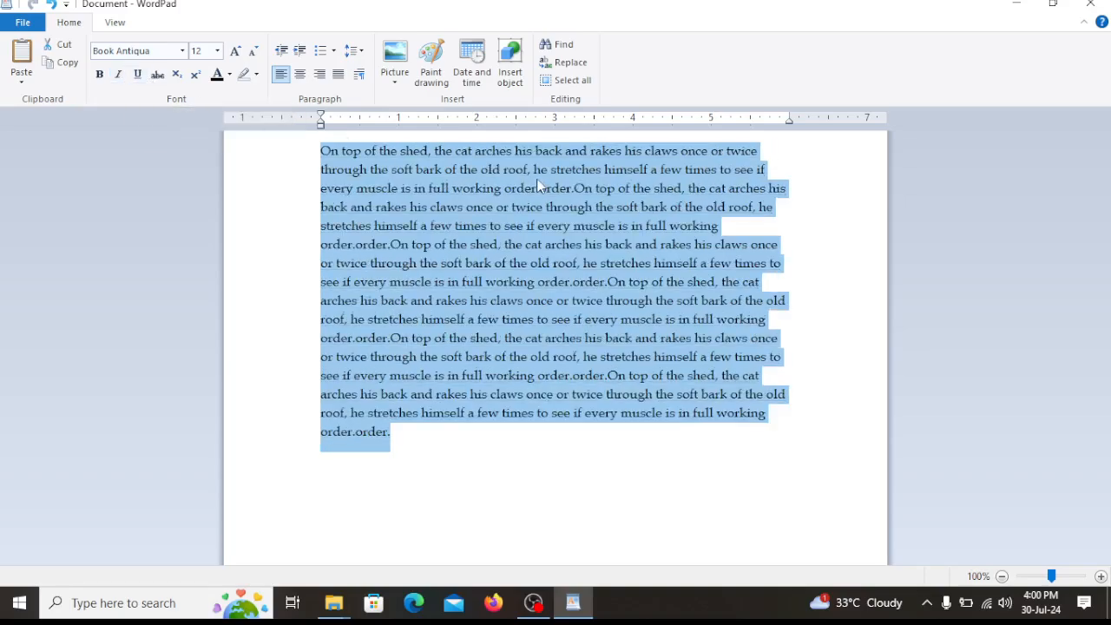
Enlarge the selected text to size 16 and break the first paragraph after "On top of the shed, the cat"
click(238, 53)
click(236, 52)
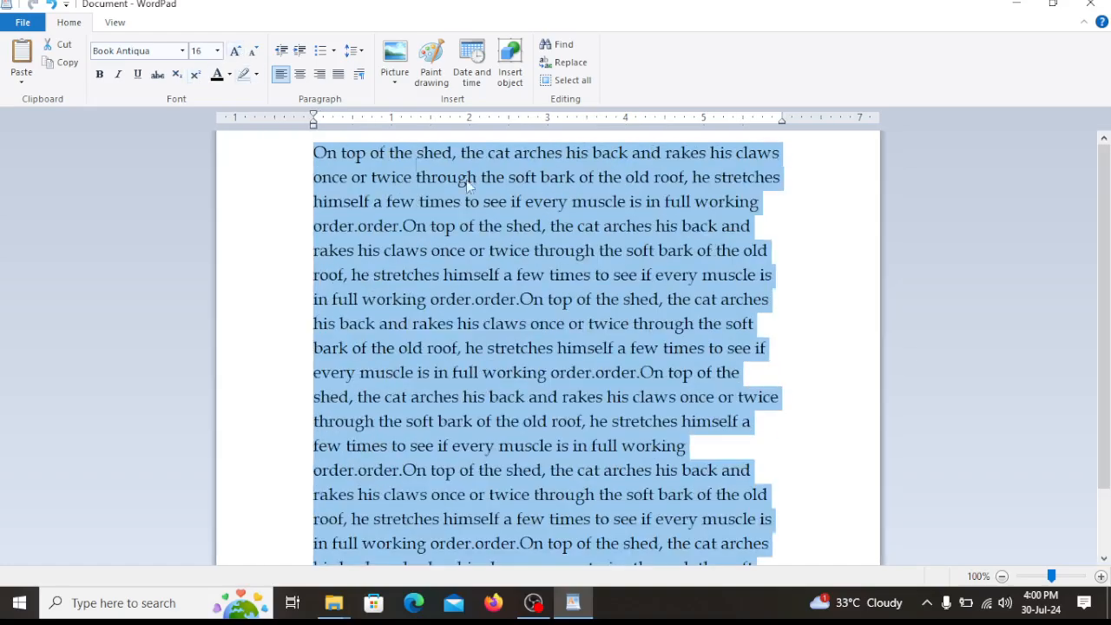
click(516, 155)
key(Return)
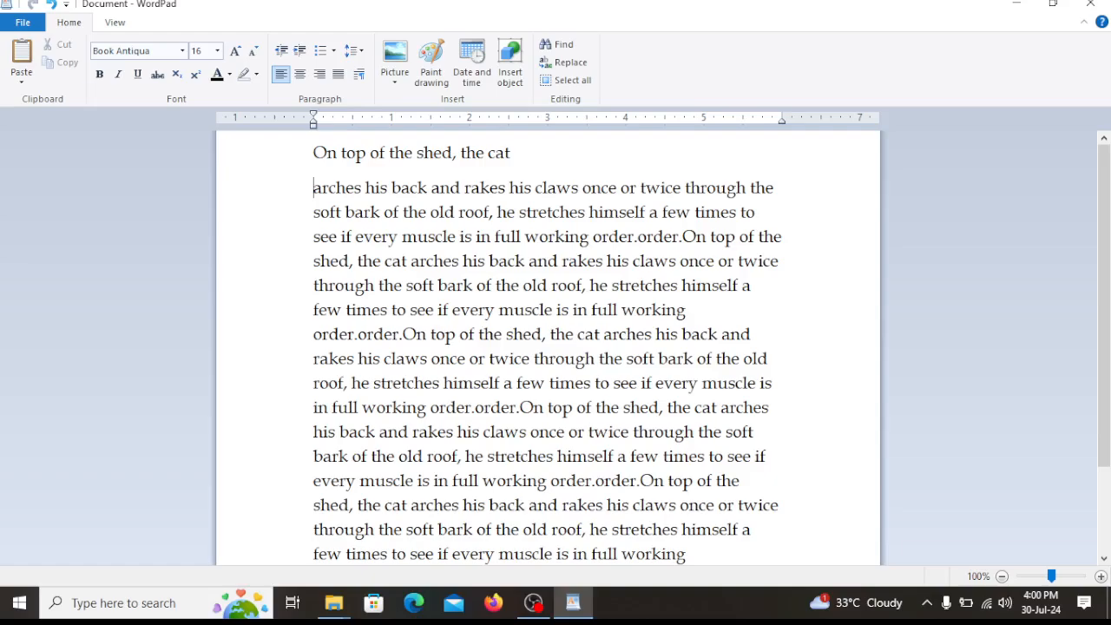
Format the first line "On top of the shed, the cat" as bold, italic and underlined
drag(534, 155, 282, 156)
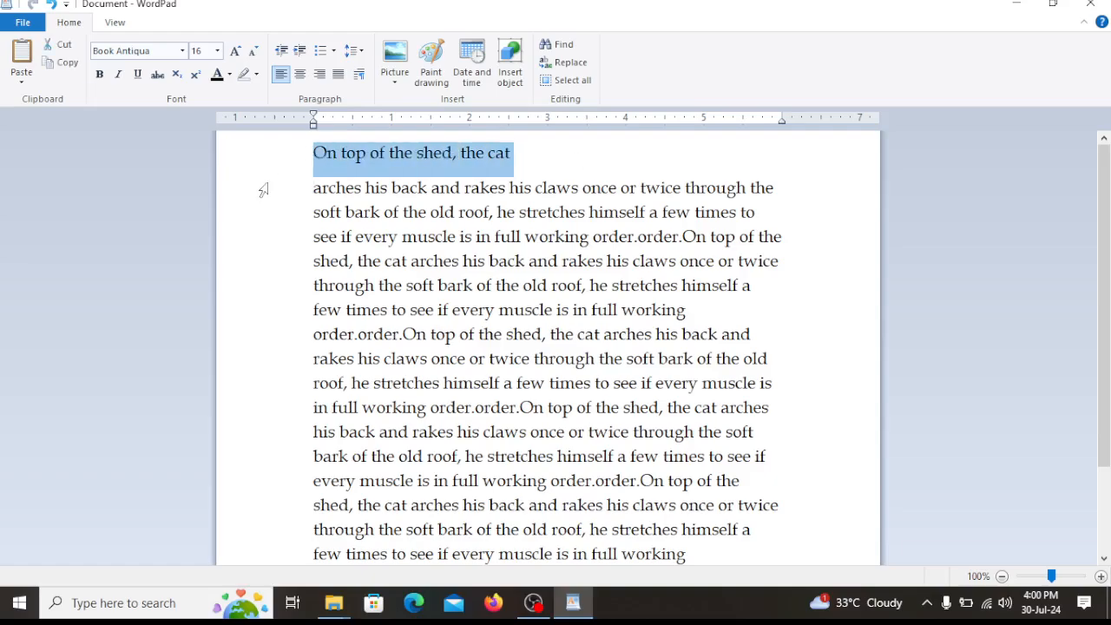
click(99, 73)
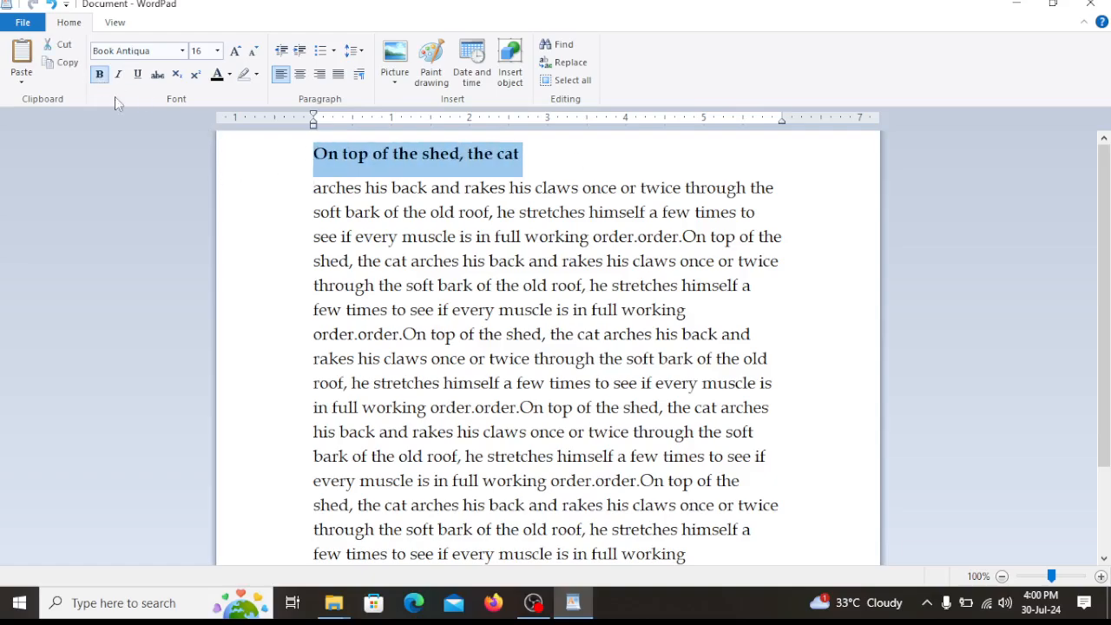
click(120, 75)
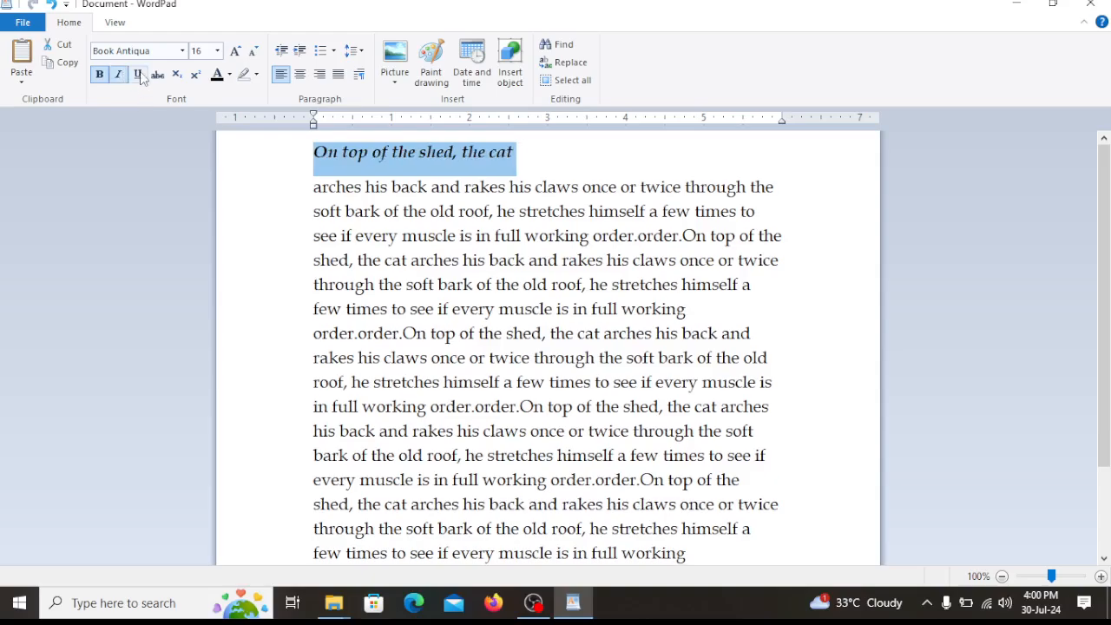
click(140, 76)
click(515, 165)
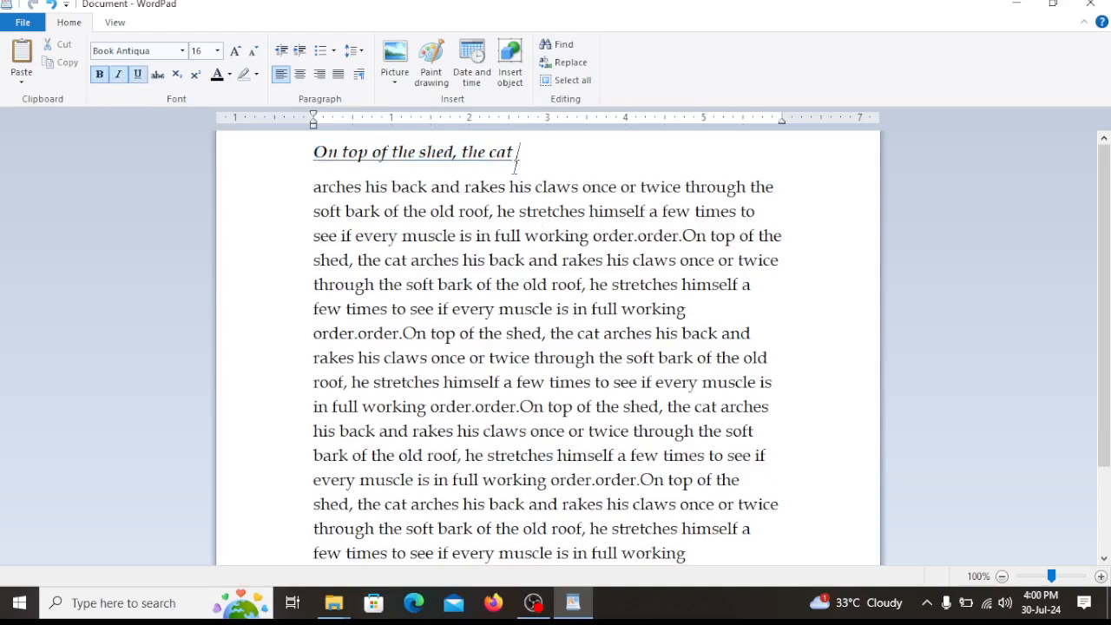
Change the text color of the first line to Vibrant red
drag(526, 158, 270, 127)
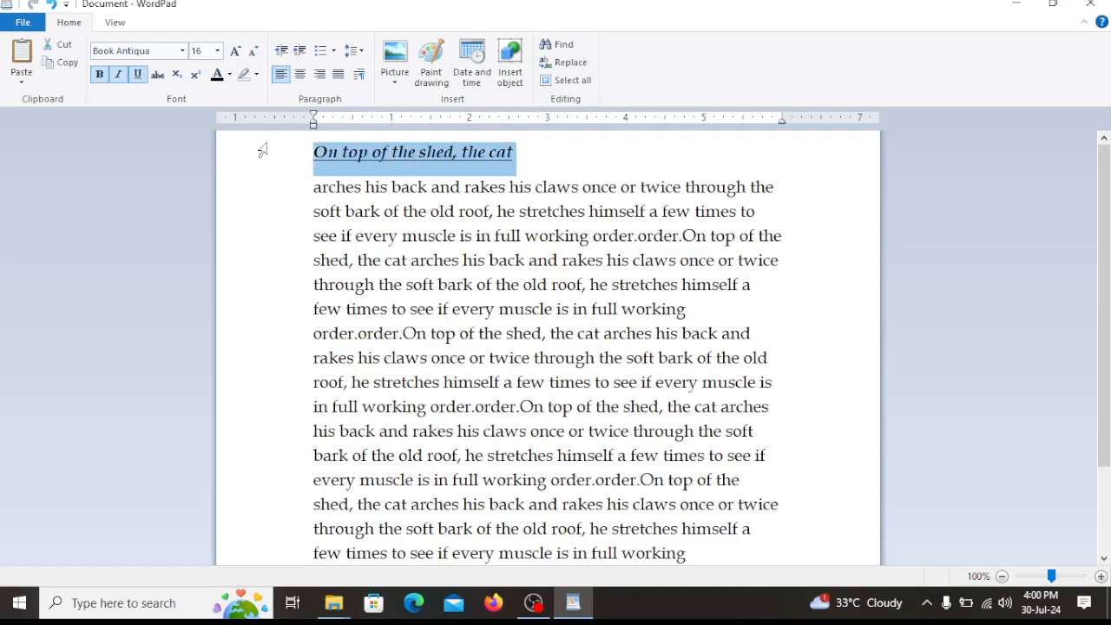
click(229, 77)
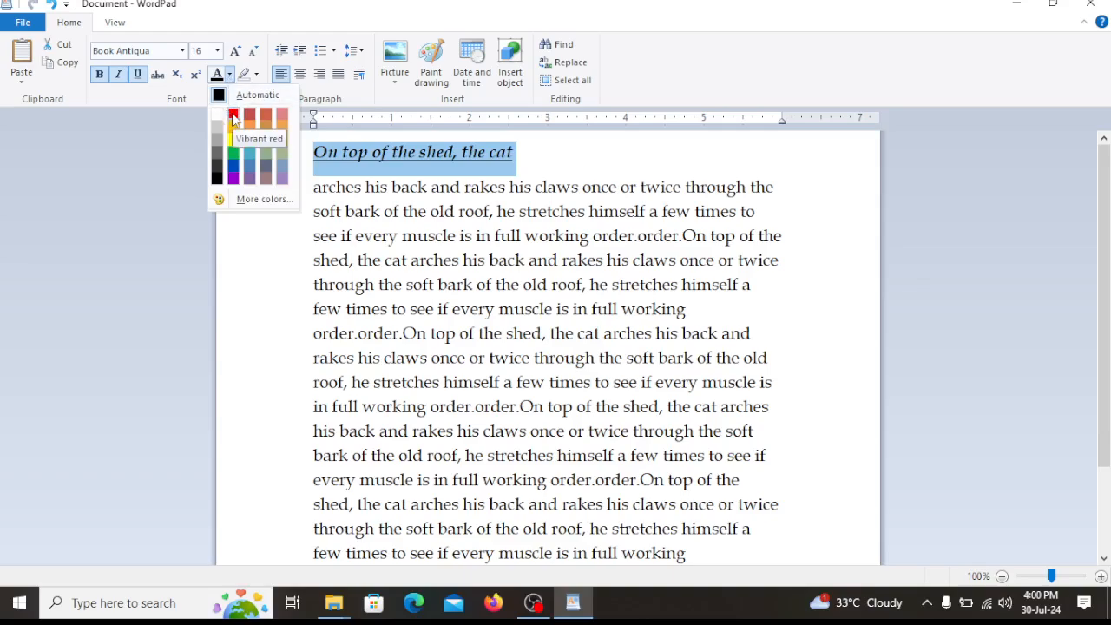
click(233, 115)
click(363, 187)
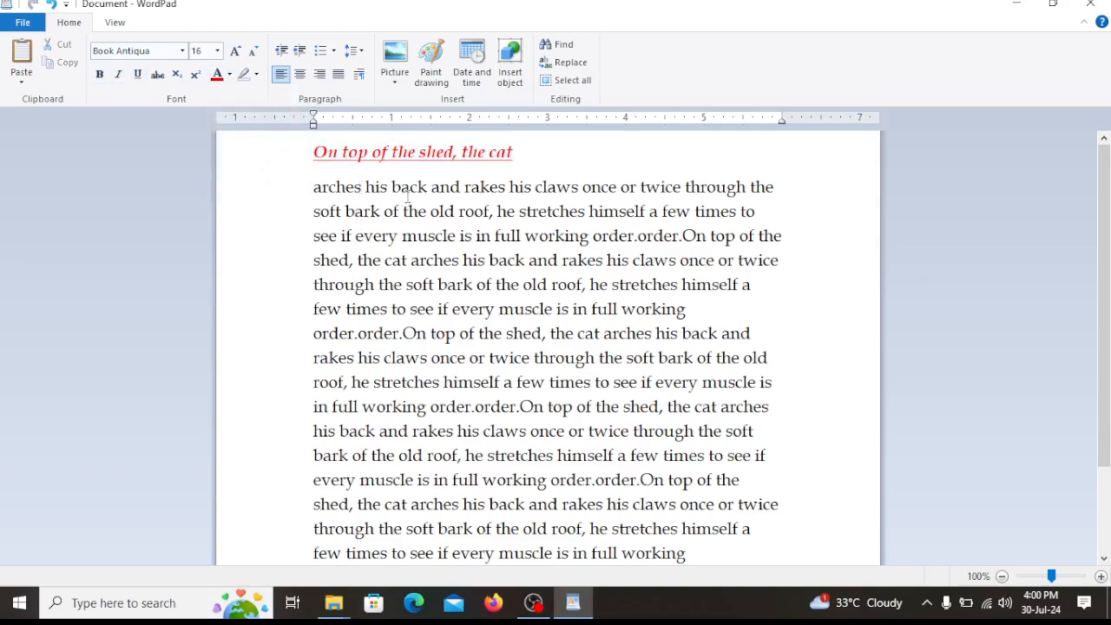
Change the text color of the first line to blue
drag(545, 156, 327, 137)
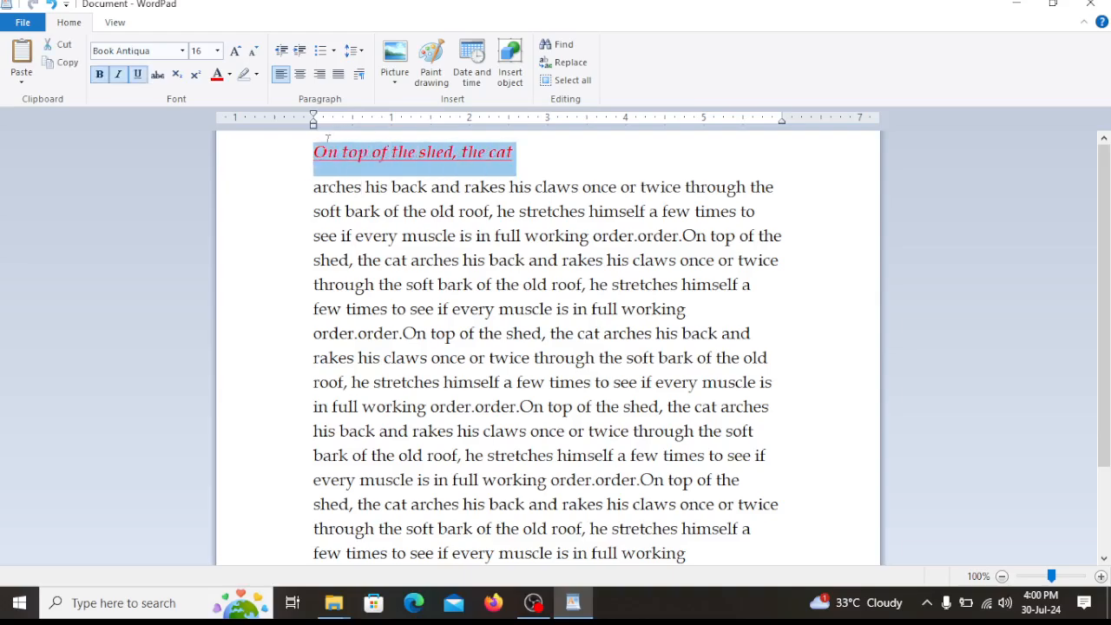
click(229, 76)
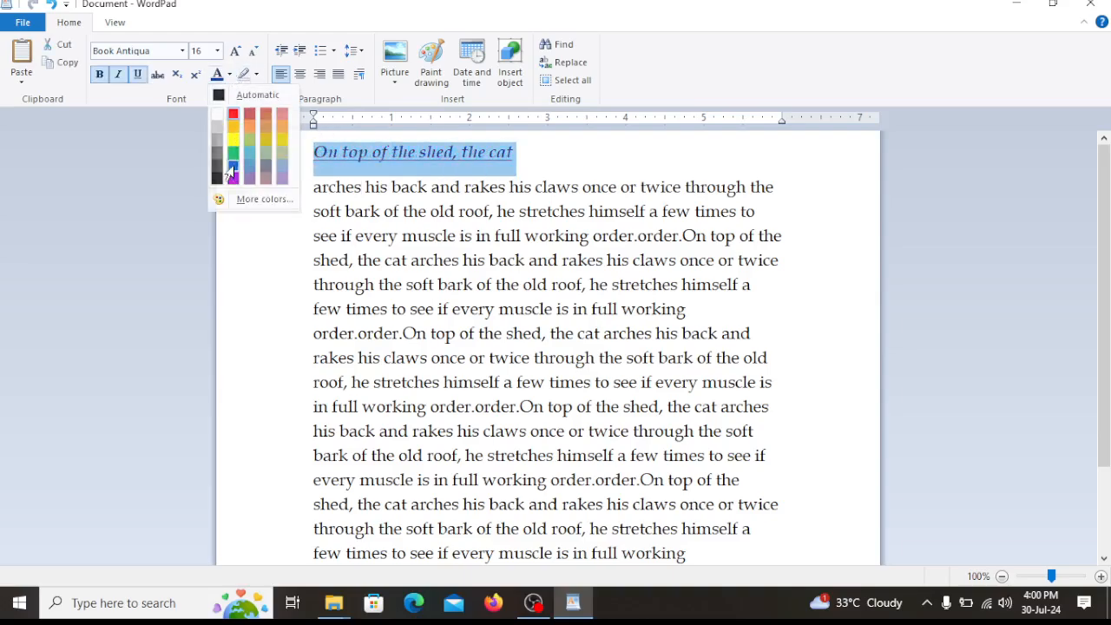
click(232, 177)
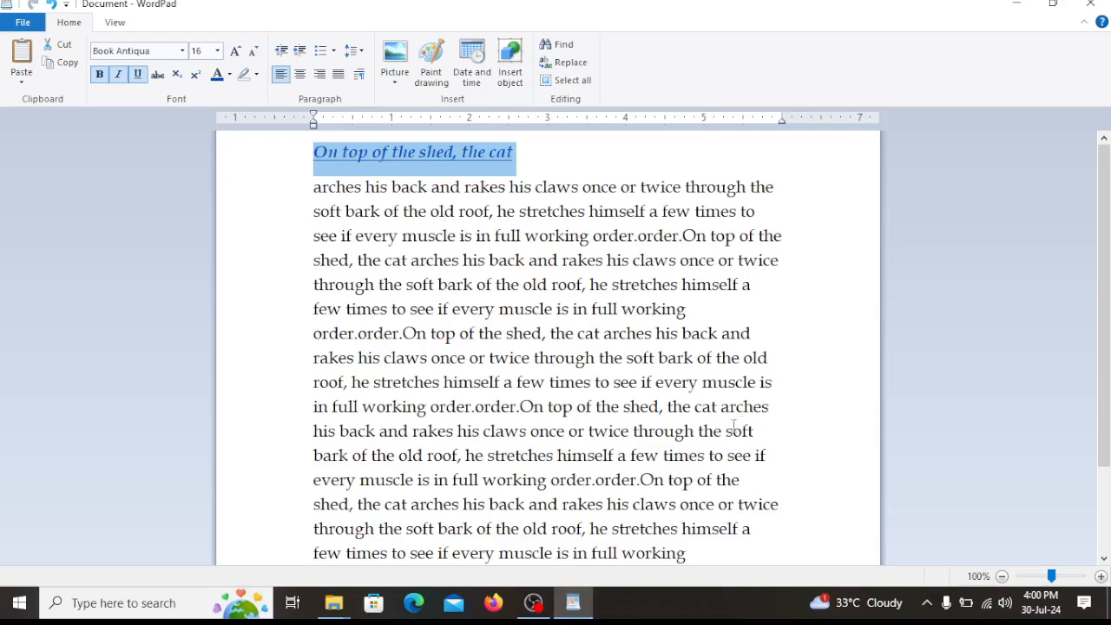
click(506, 361)
Remove bold, italic and underline from the first line
drag(519, 152, 300, 169)
click(99, 75)
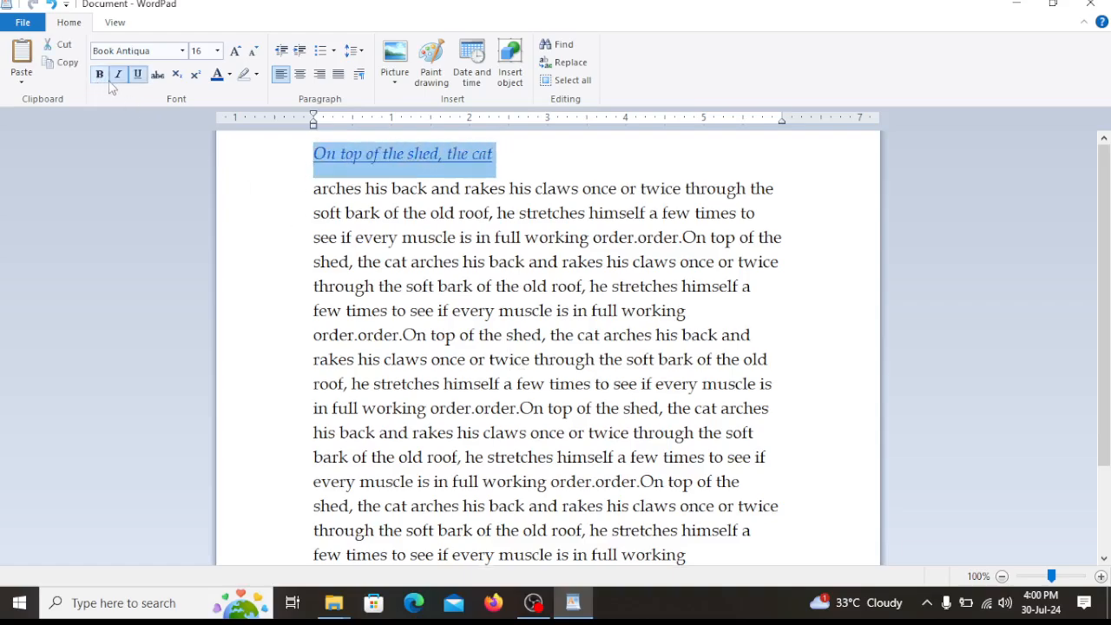
click(118, 74)
click(137, 75)
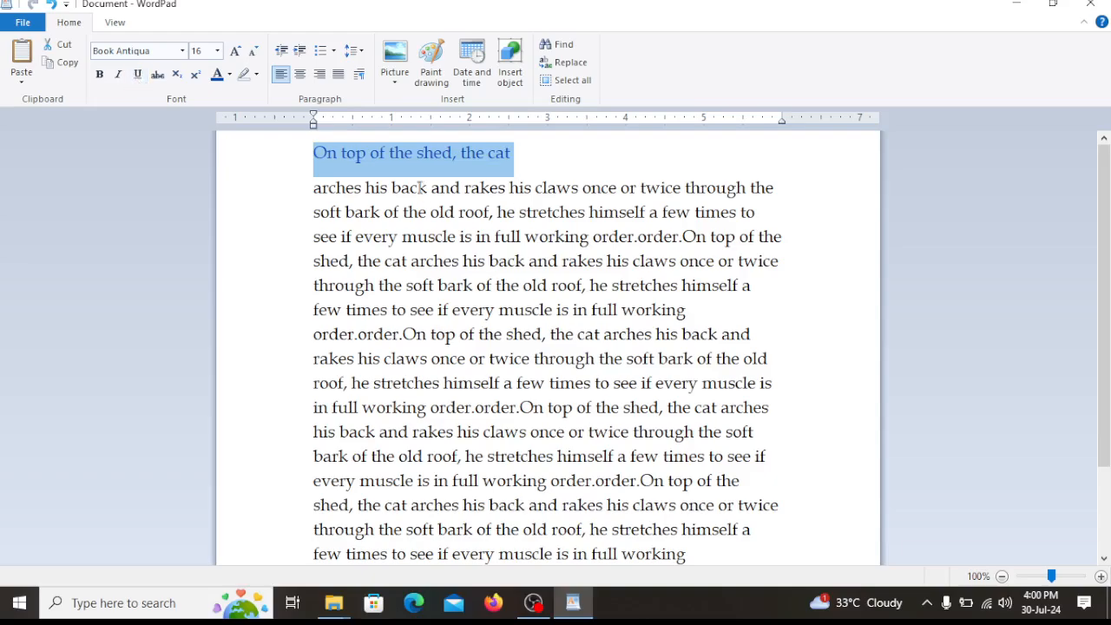
Underline the first line again and then remove the underline
click(137, 75)
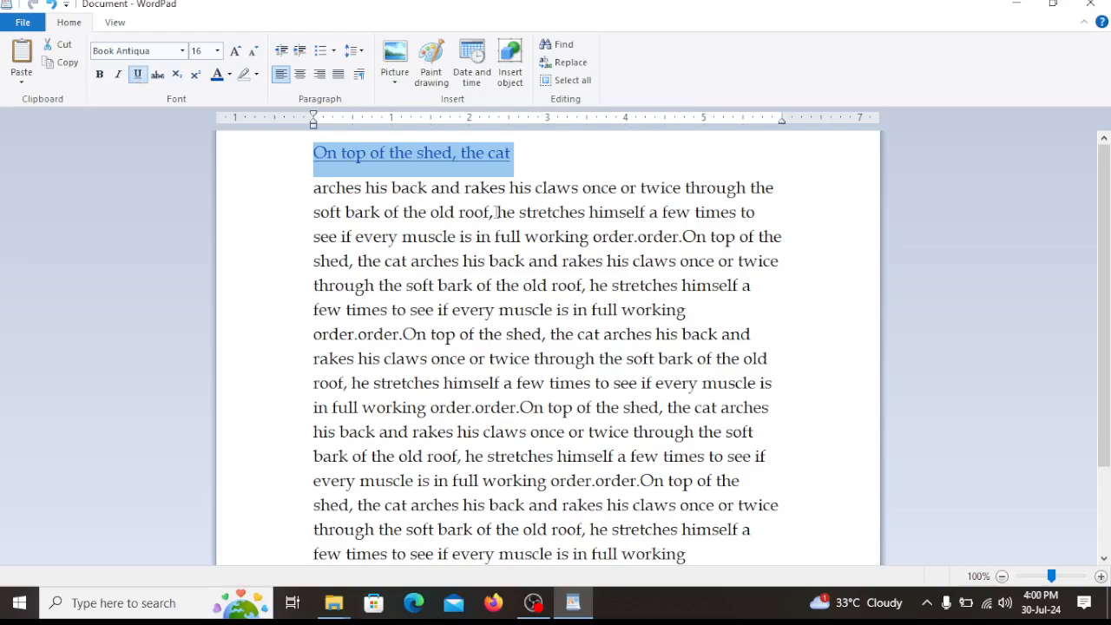
click(494, 212)
drag(517, 157, 321, 150)
click(137, 74)
click(431, 286)
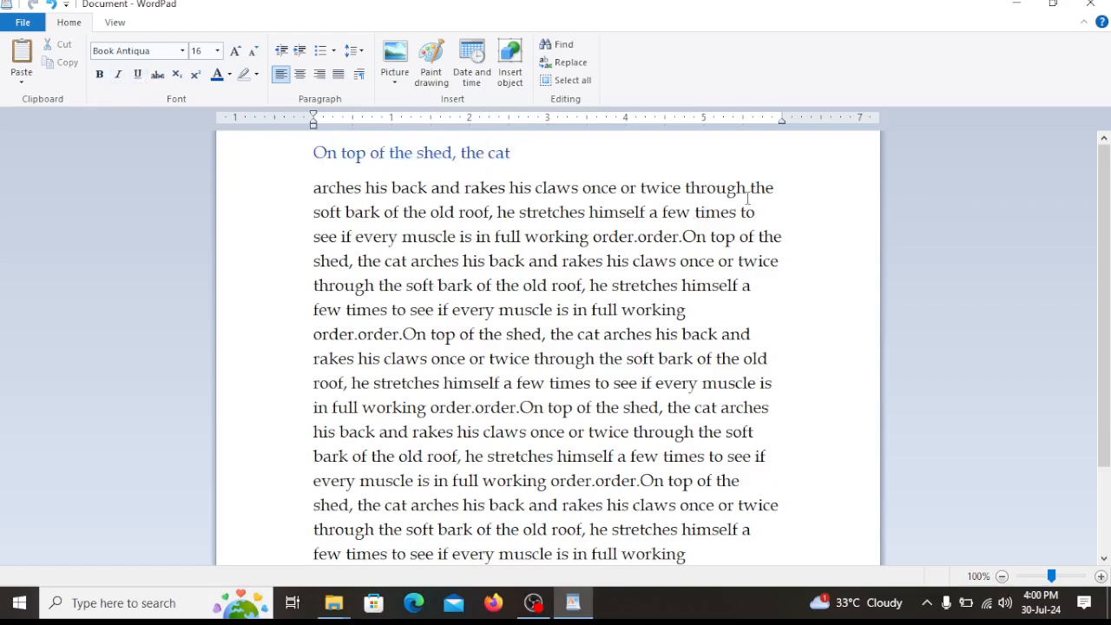
Strike through the line "arches his back and rakes his claws once or twice through the" and enlarge it to size 28
drag(777, 189, 313, 190)
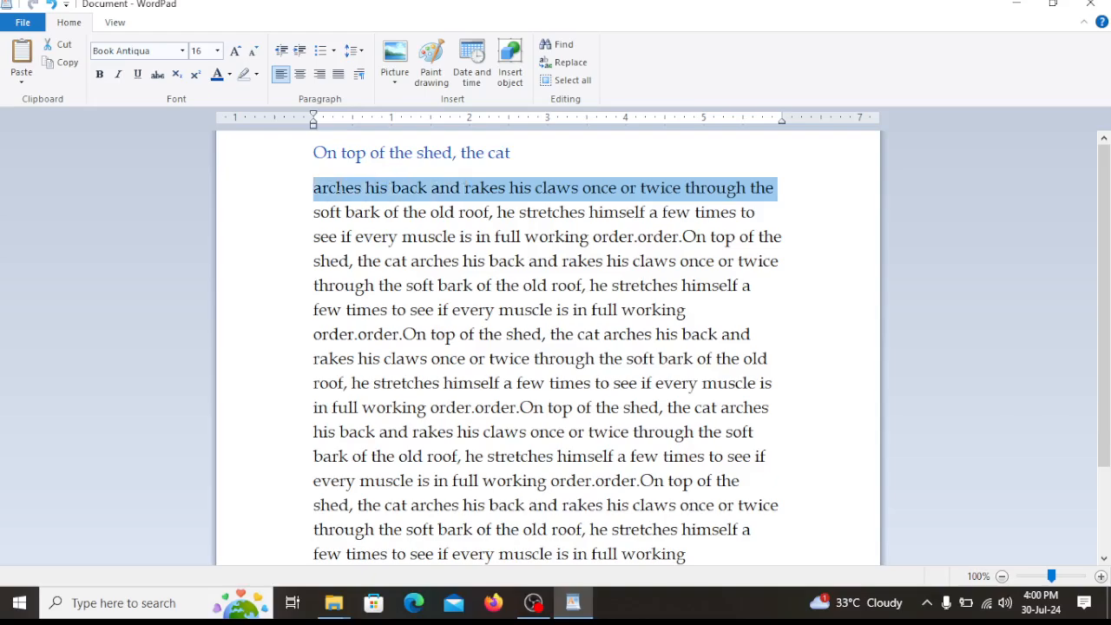
click(157, 75)
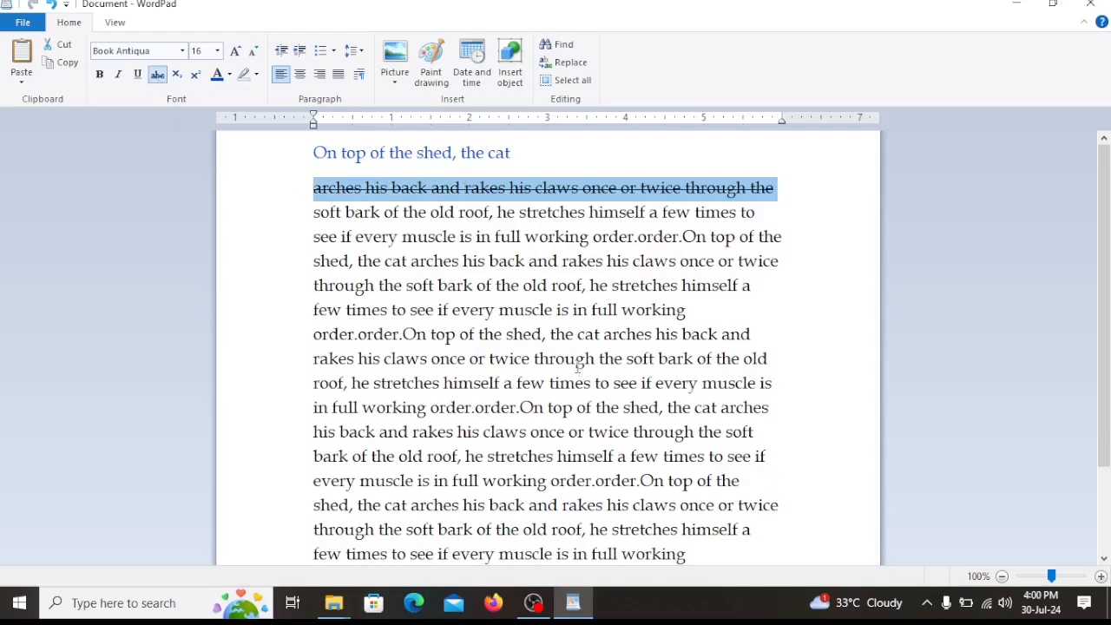
click(235, 50)
click(235, 50)
click(235, 50)
click(235, 50)
click(236, 50)
click(235, 50)
click(539, 303)
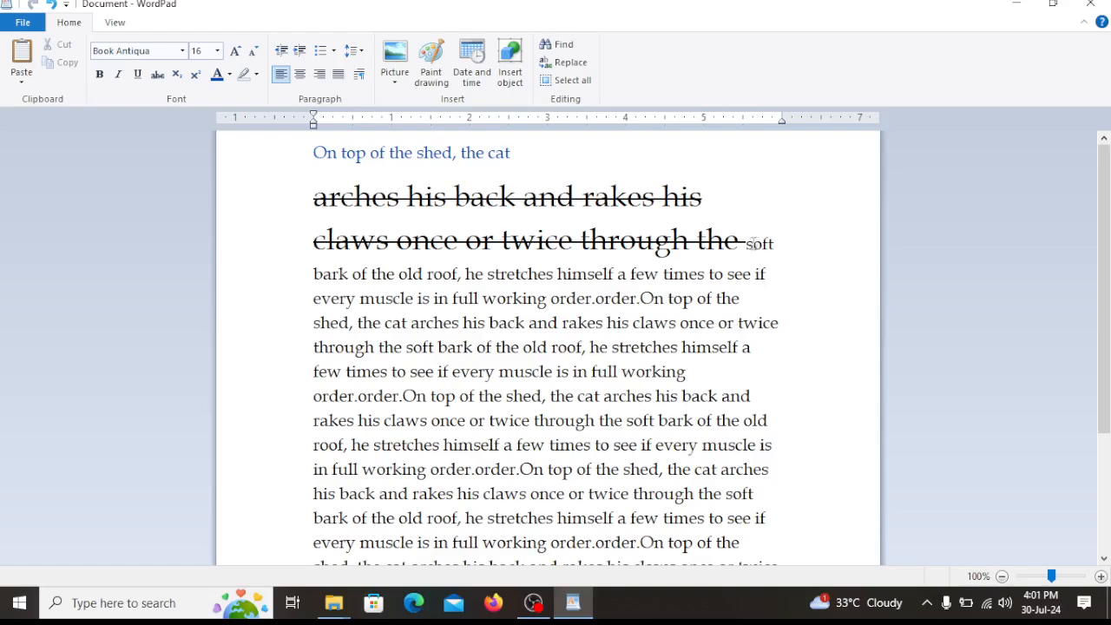
Remove the strikethrough from the enlarged size 28 text
drag(746, 244, 350, 210)
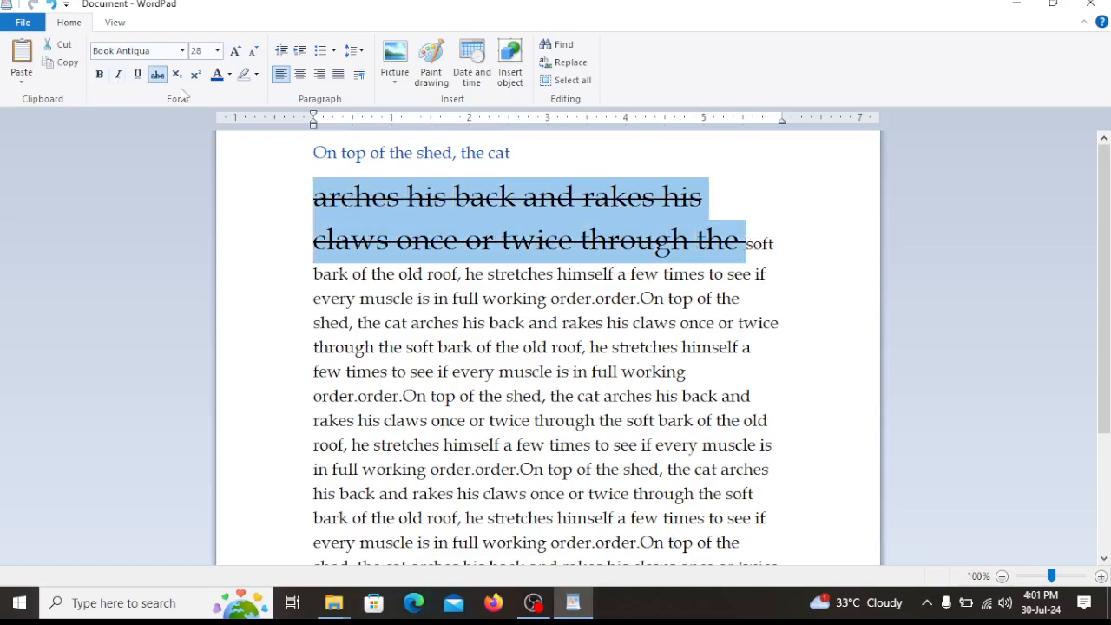
click(156, 78)
click(445, 317)
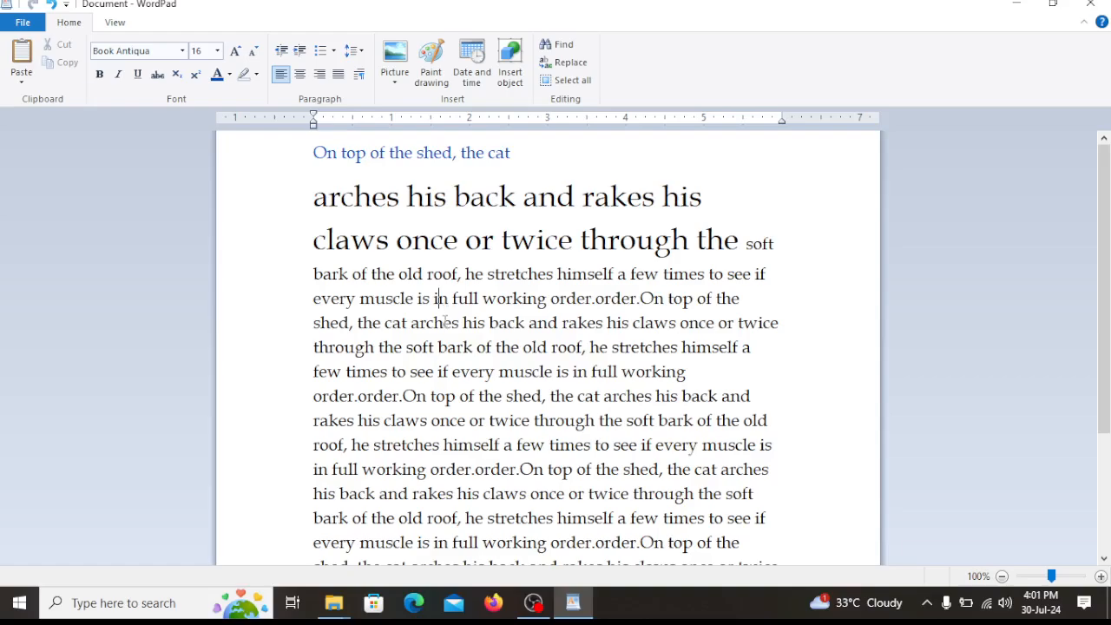
Delete the closing part of the document that follows the last kept line ending in "the cat arches"
scroll(534, 432, down, 4)
drag(550, 541, 313, 321)
key(Delete)
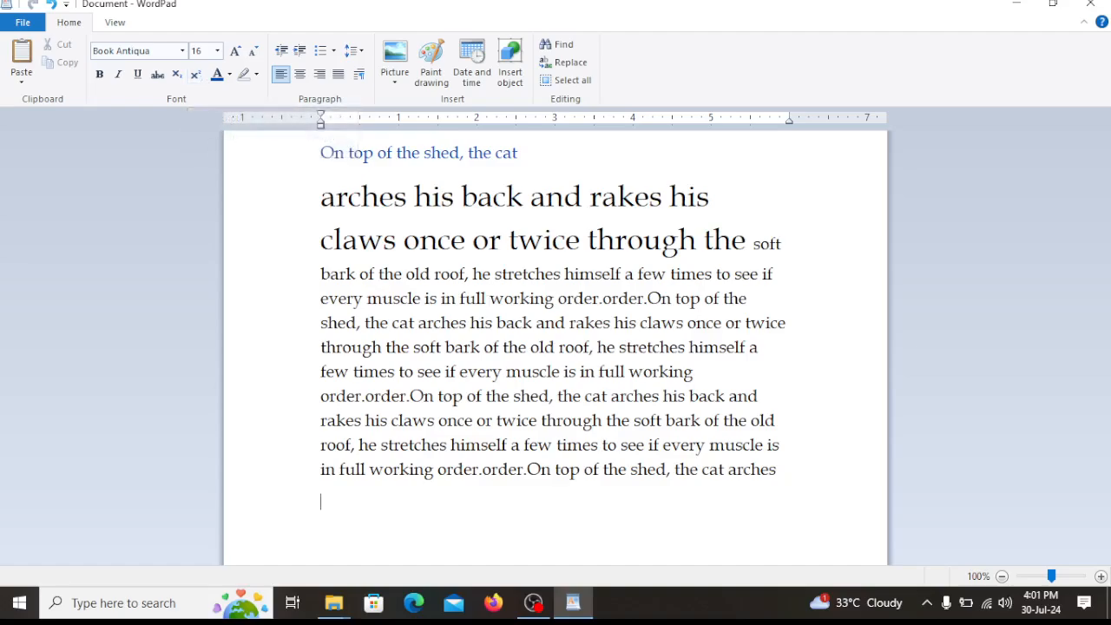
Enter "h2so4" on the empty last line of the document and enlarge it to size 36
text(2so4)
drag(365, 509, 314, 505)
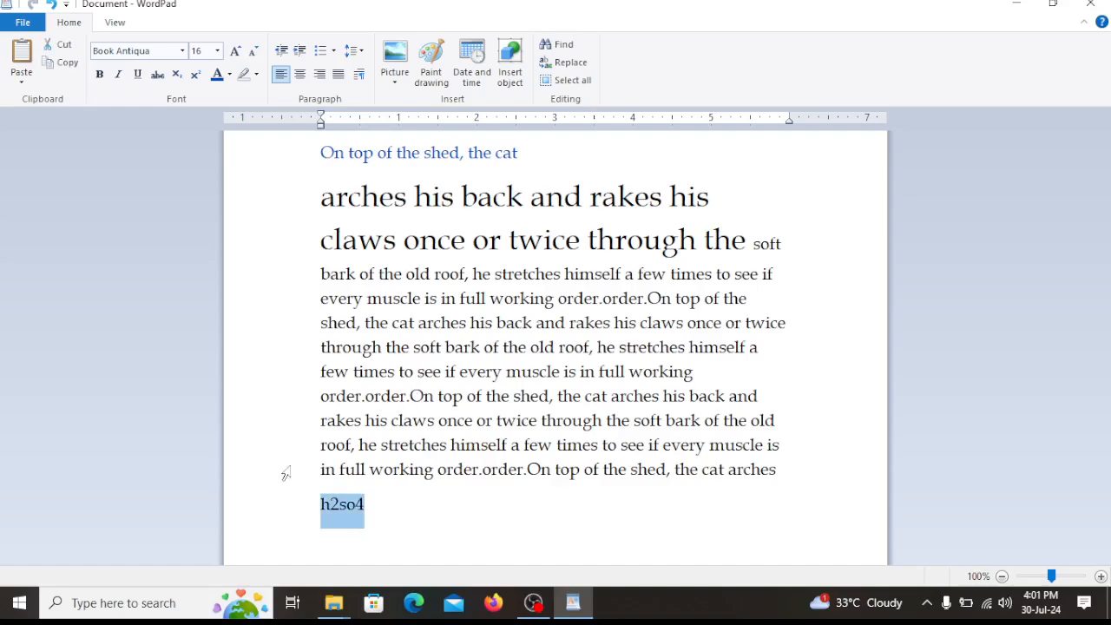
click(236, 52)
click(235, 51)
click(235, 51)
click(236, 52)
click(235, 51)
click(235, 51)
click(235, 51)
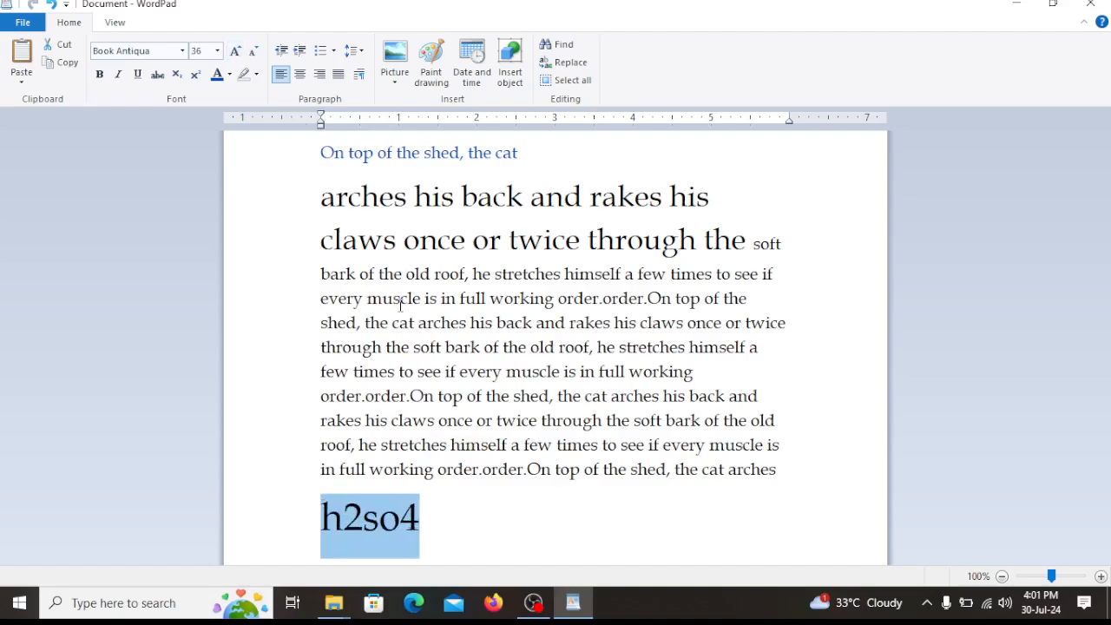
click(511, 515)
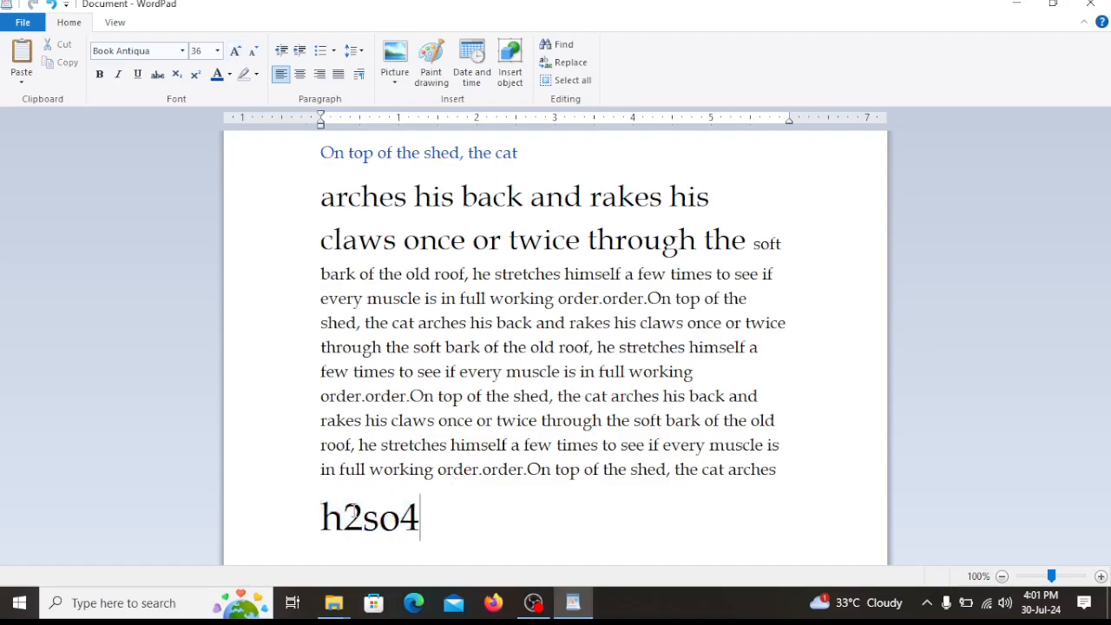
Format the digits 2 and 4 in "h2so4" as subscript
click(343, 519)
drag(362, 519, 344, 519)
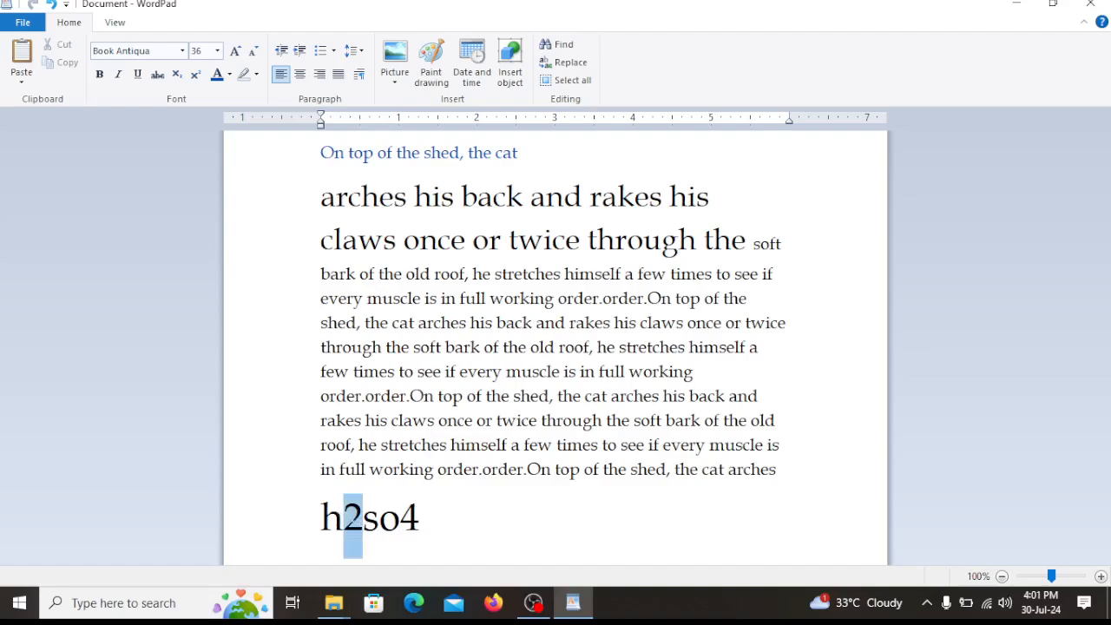
click(176, 76)
drag(396, 518, 413, 521)
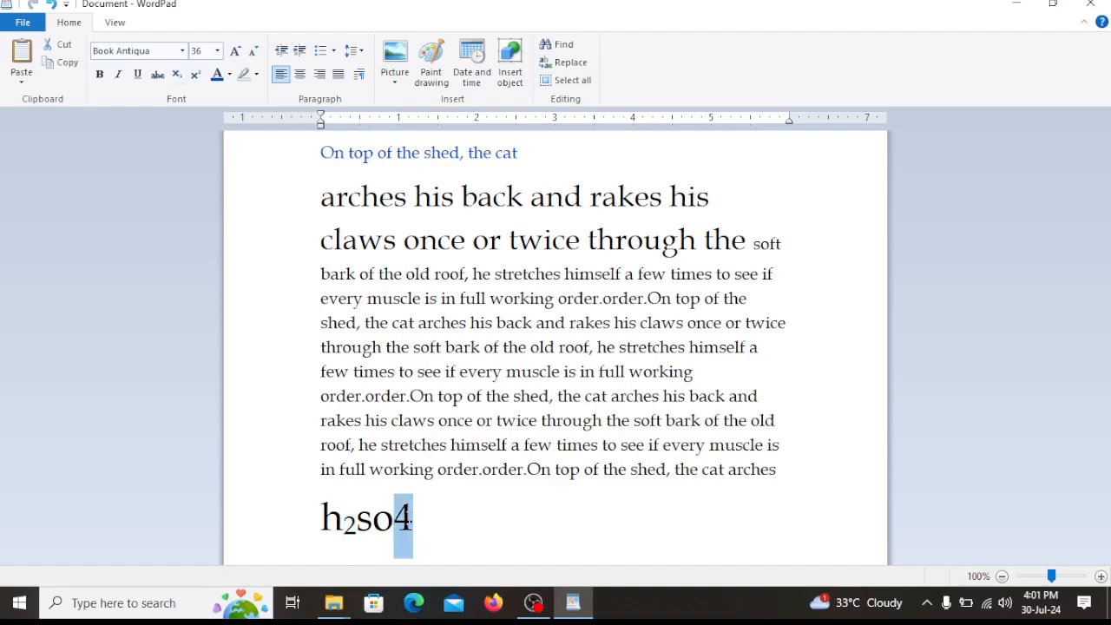
click(178, 77)
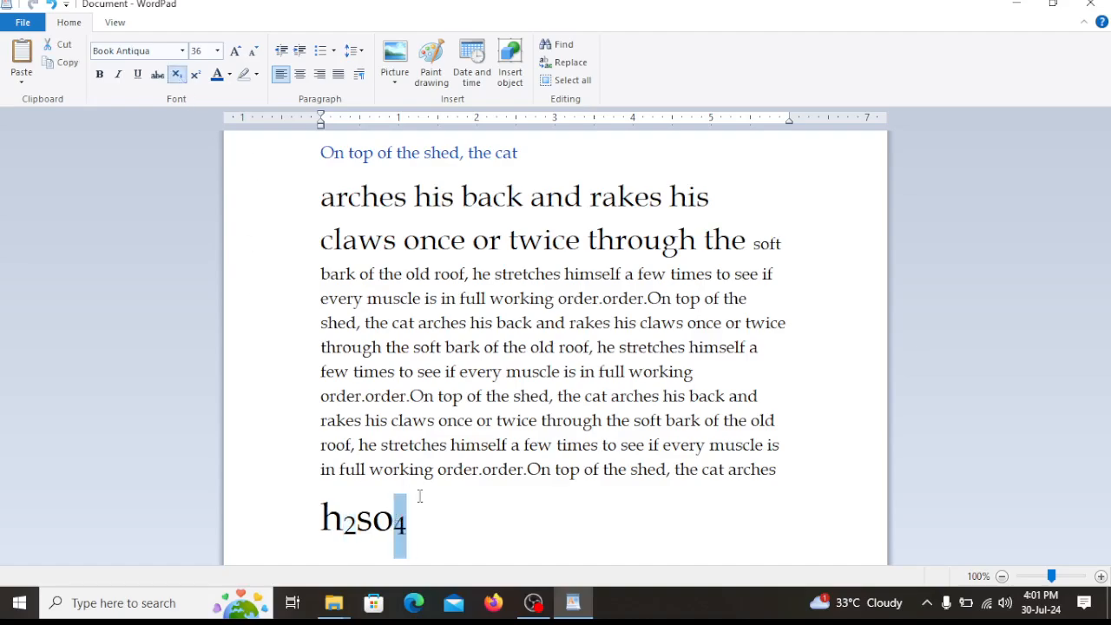
click(415, 523)
Replace the chemical formula on the last line with "(a+b)2" and make the 2 superscript
drag(418, 524, 310, 524)
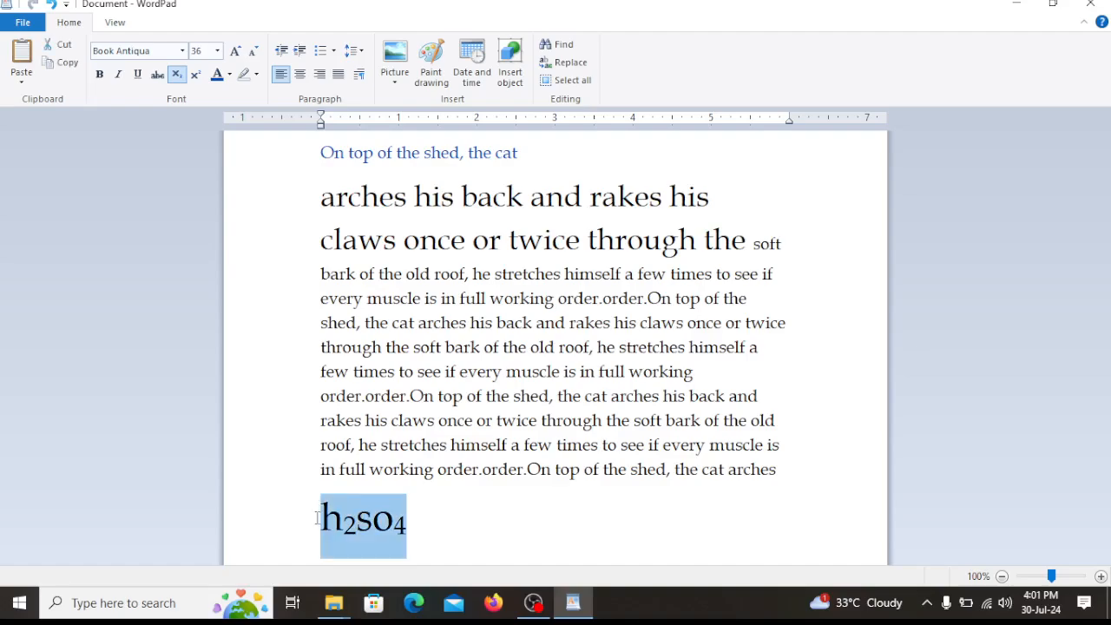
text((a+)
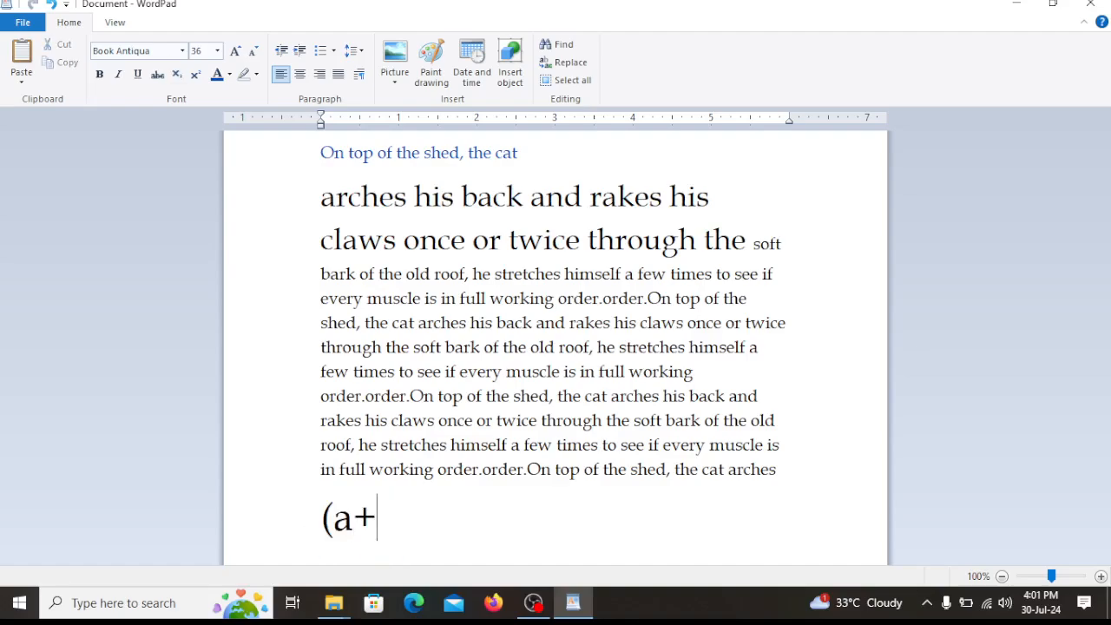
text(b)2)
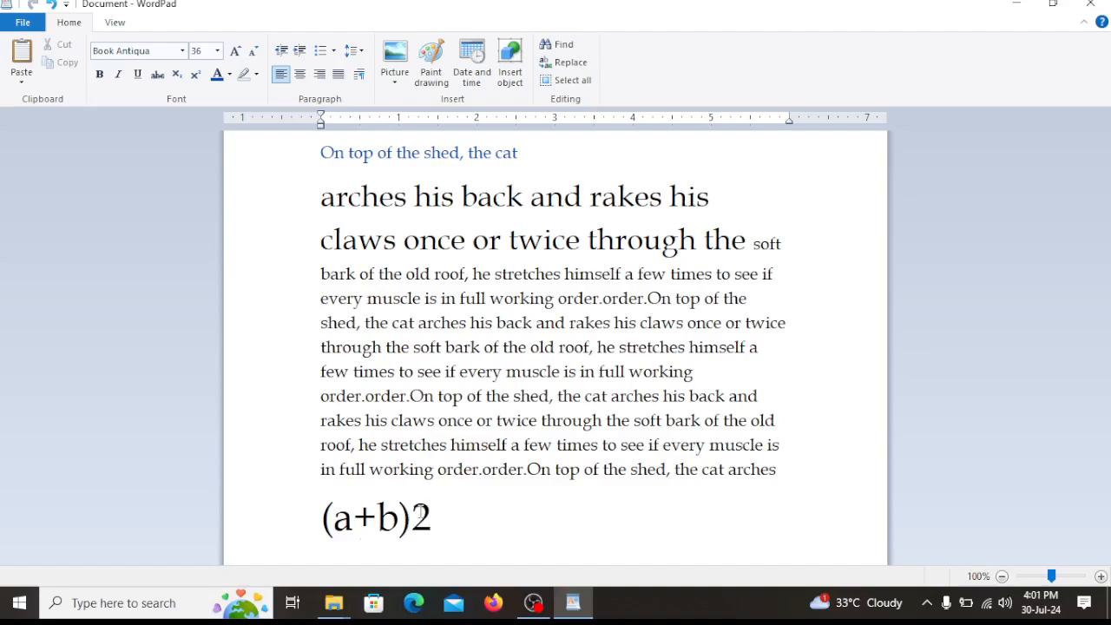
drag(420, 515, 436, 513)
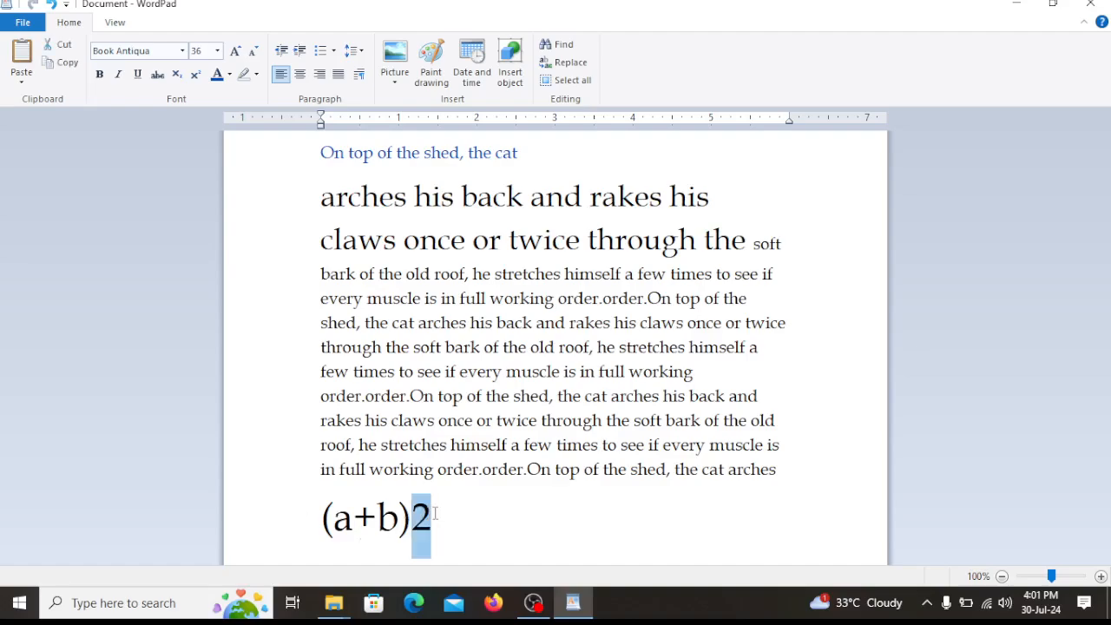
click(195, 74)
click(455, 513)
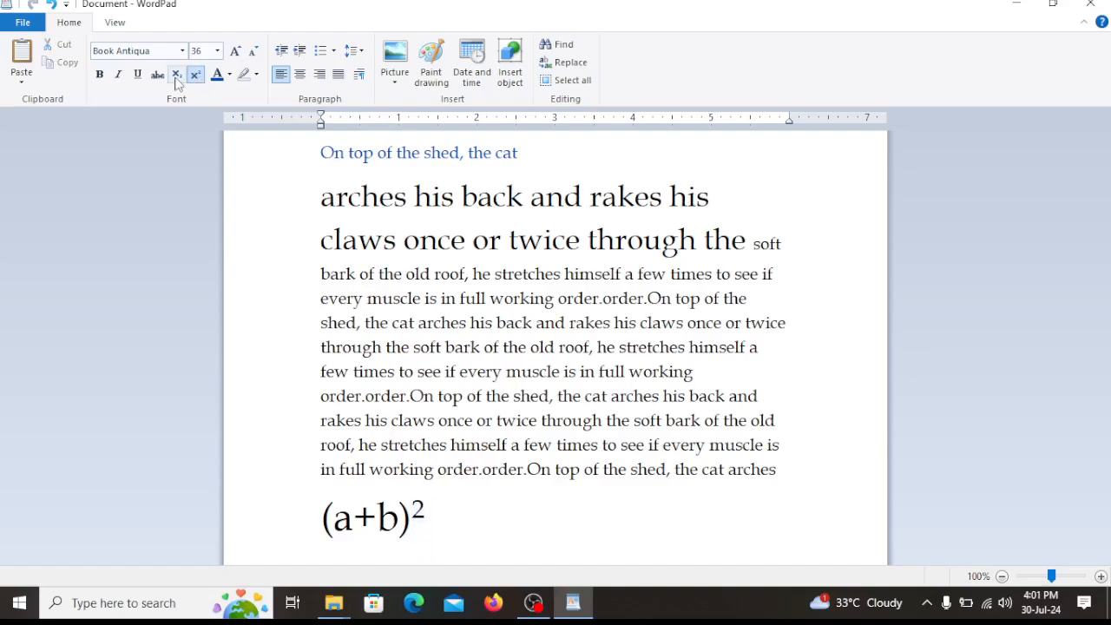
Justify the paragraph above the formula and set its text from "bark of the old roof" to the end to size 18
click(428, 514)
click(539, 347)
drag(781, 473, 320, 273)
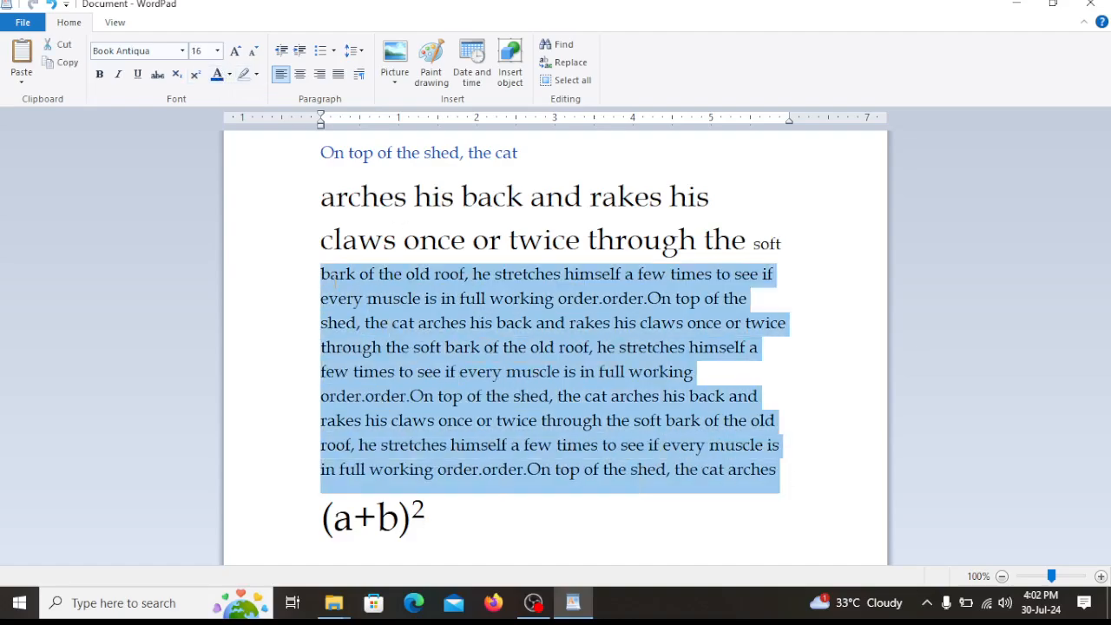
click(338, 74)
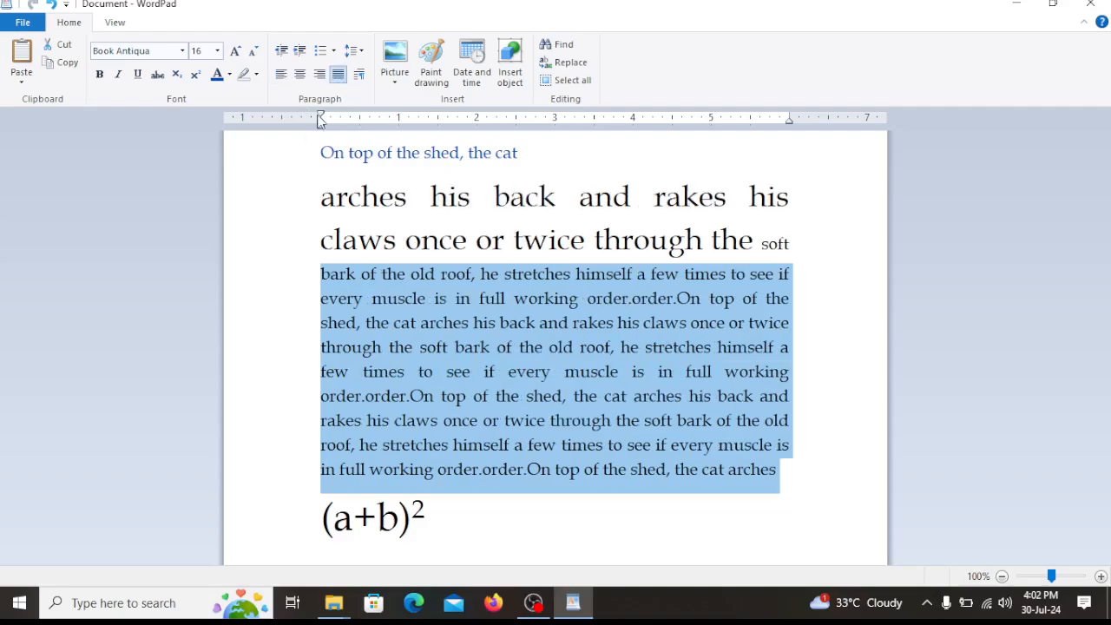
click(235, 51)
click(549, 379)
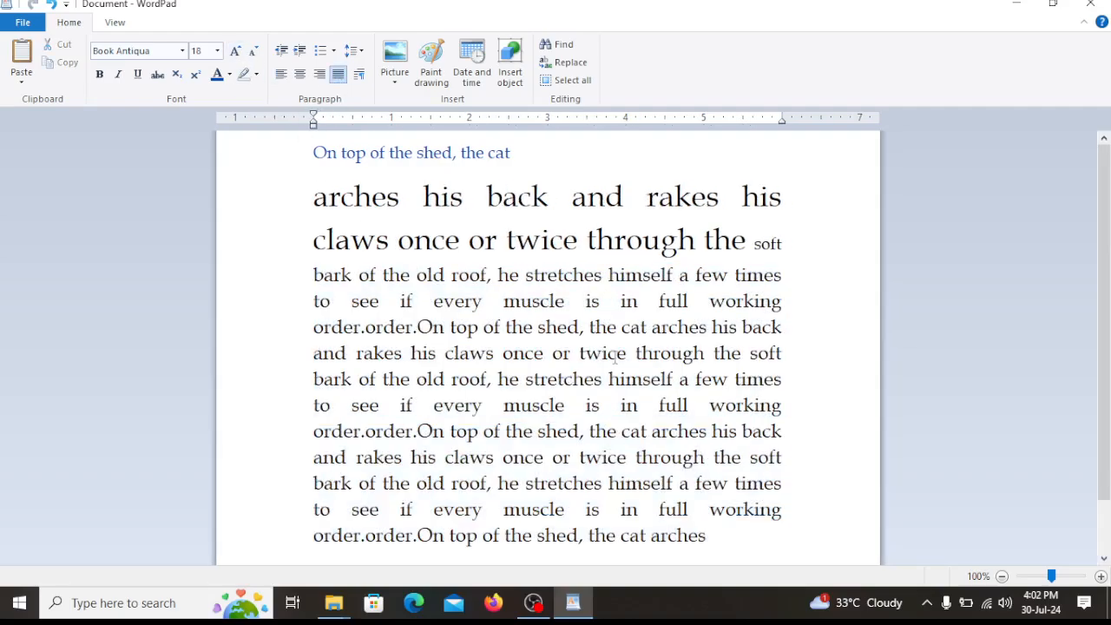
Highlight the word "twice" in the size 18 part of the paragraph in red
drag(608, 354, 581, 354)
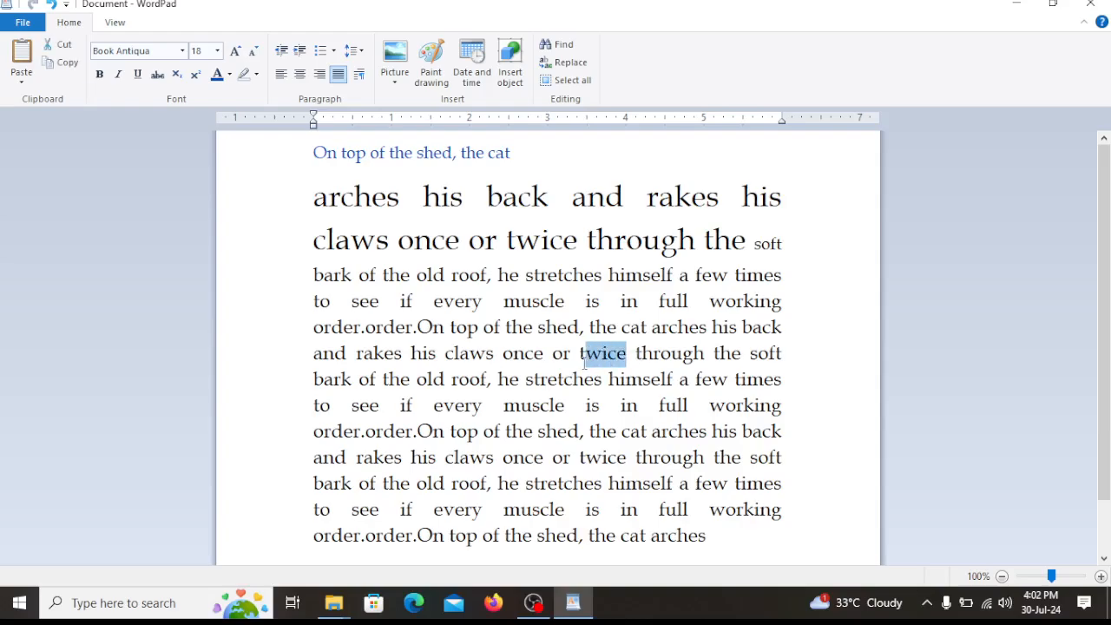
click(257, 74)
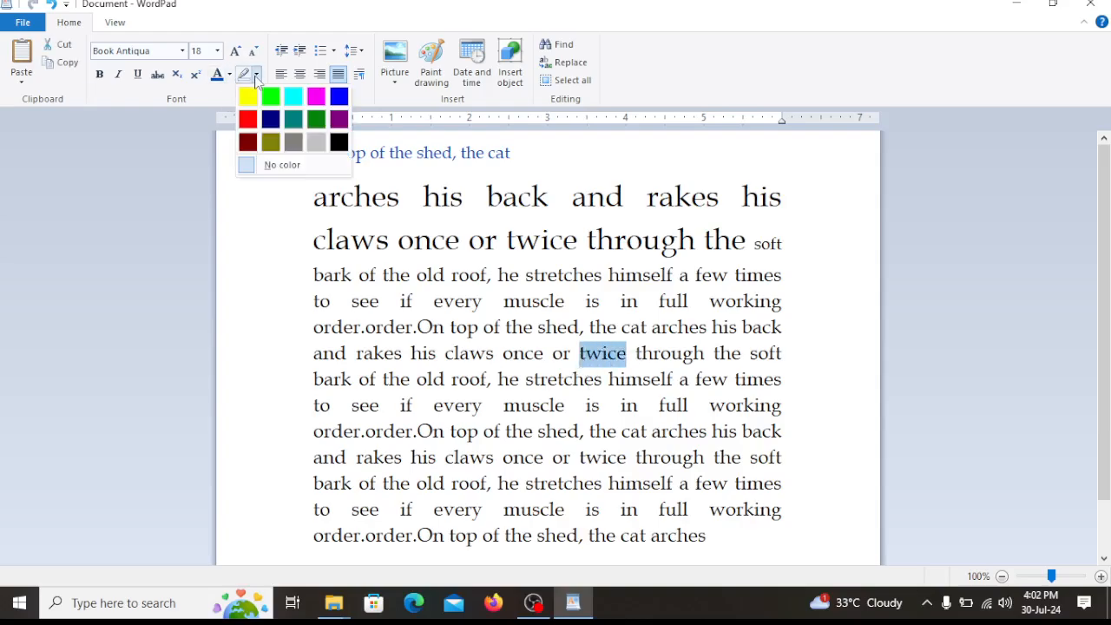
click(248, 120)
click(399, 274)
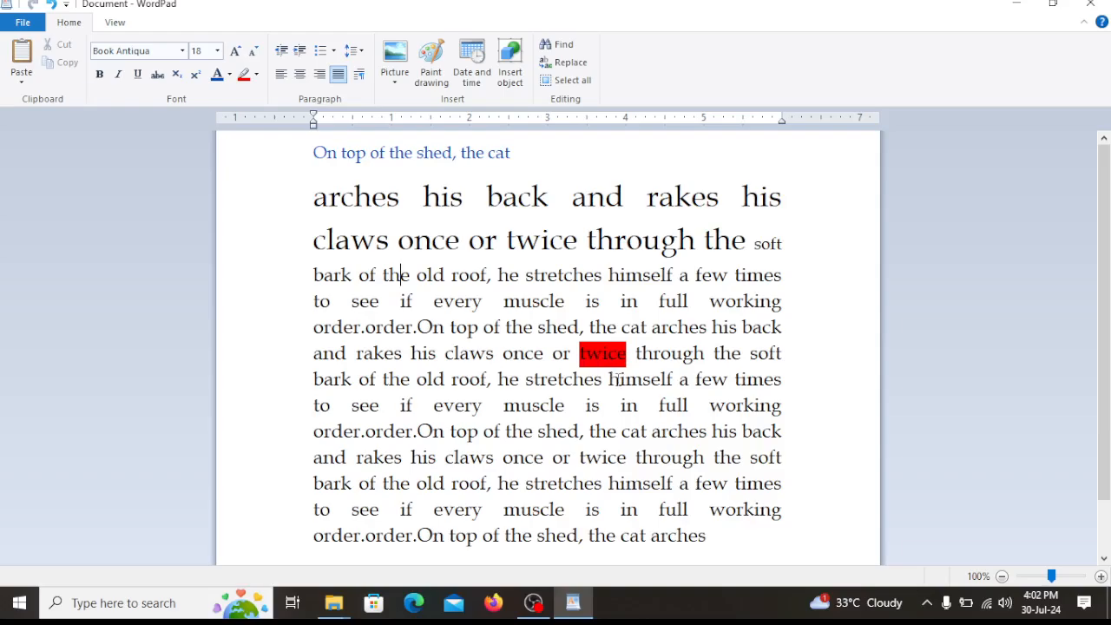
Undo the red highlight on the word "twice"
scroll(617, 379, up, 3)
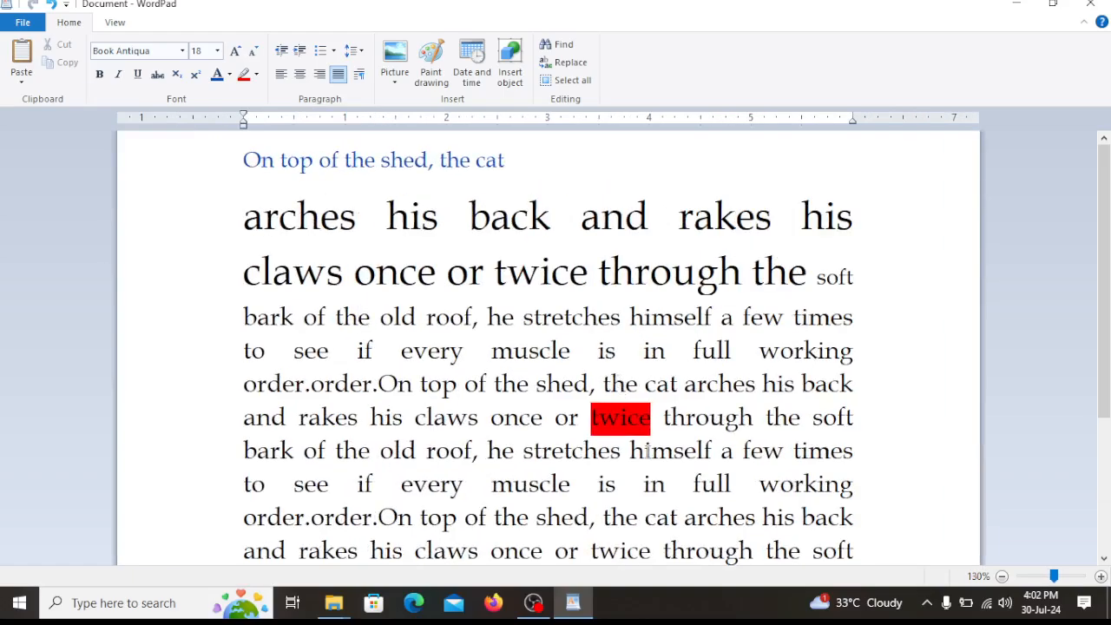
scroll(646, 451, up, 2)
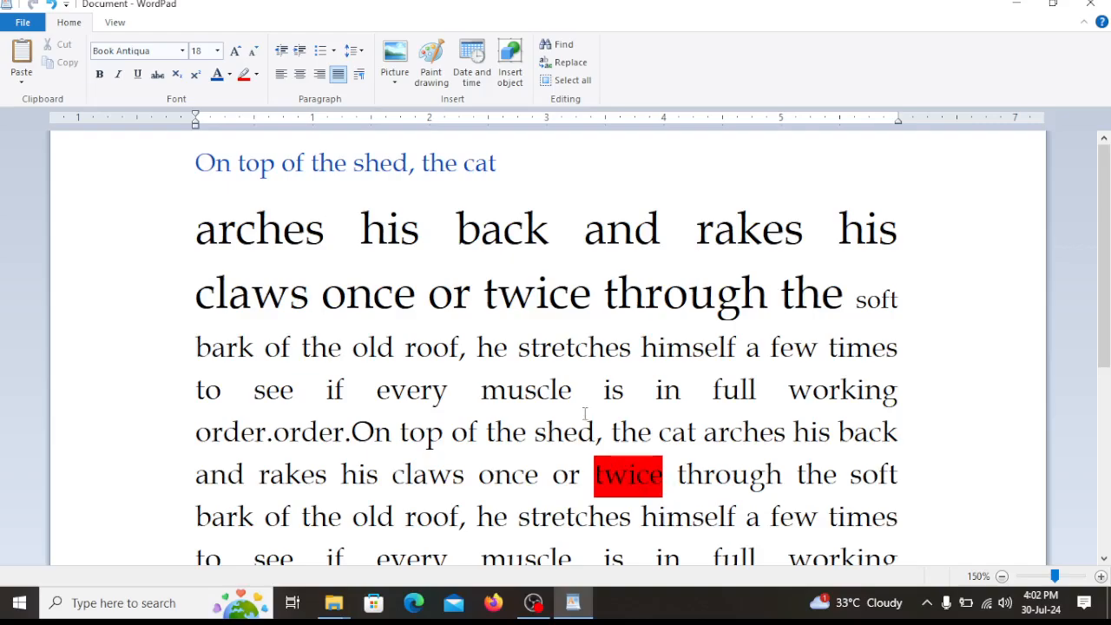
scroll(586, 414, down, 3)
scroll(586, 415, down, 3)
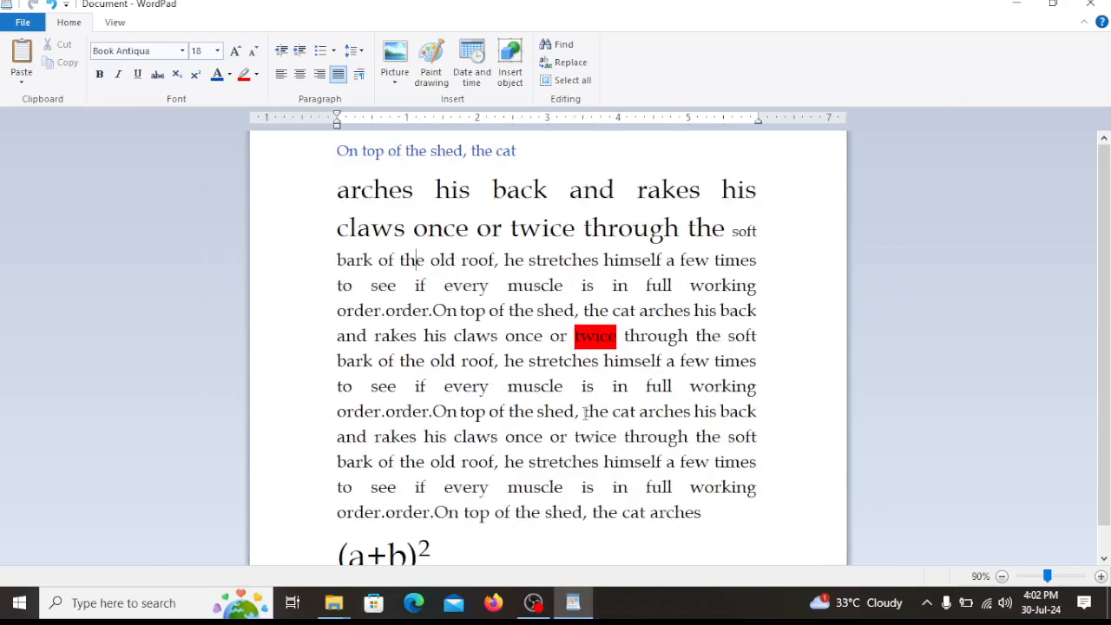
scroll(585, 413, up, 2)
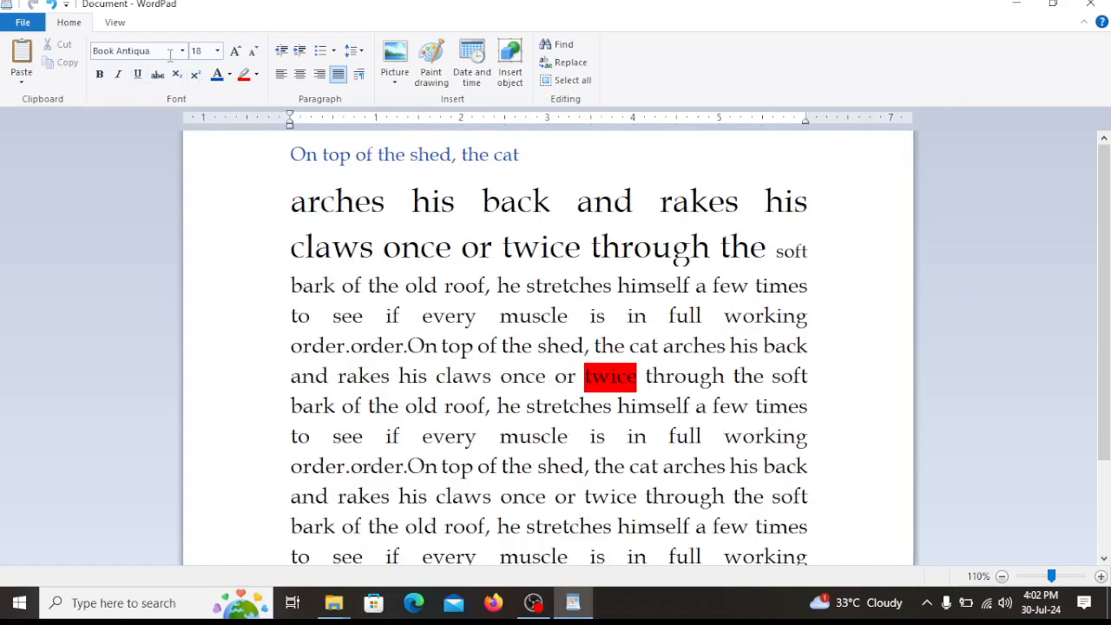
click(53, 5)
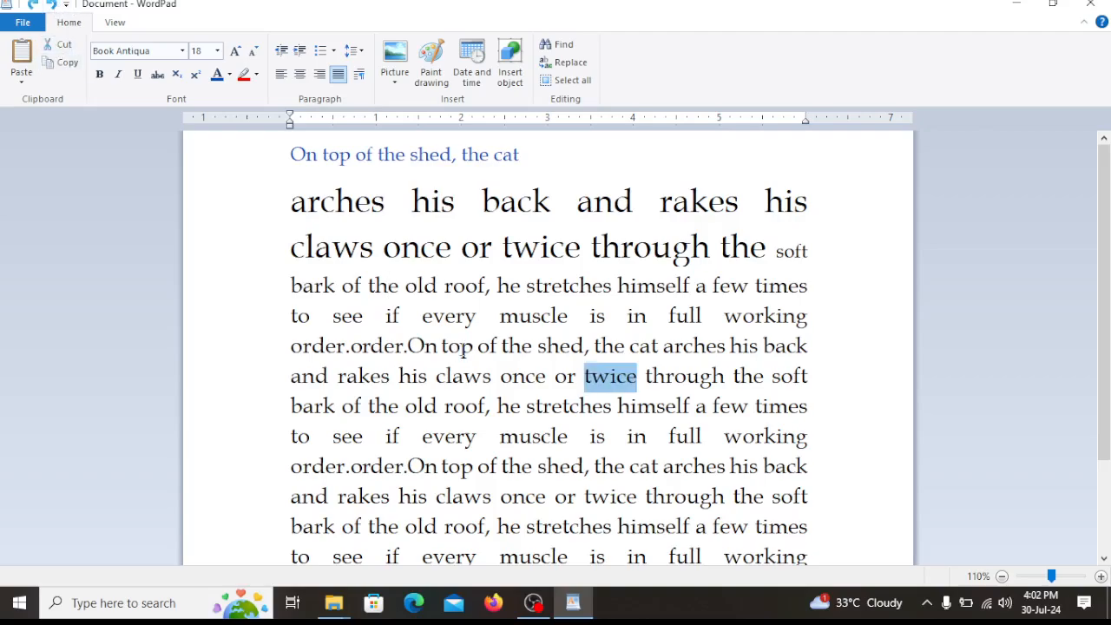
click(460, 347)
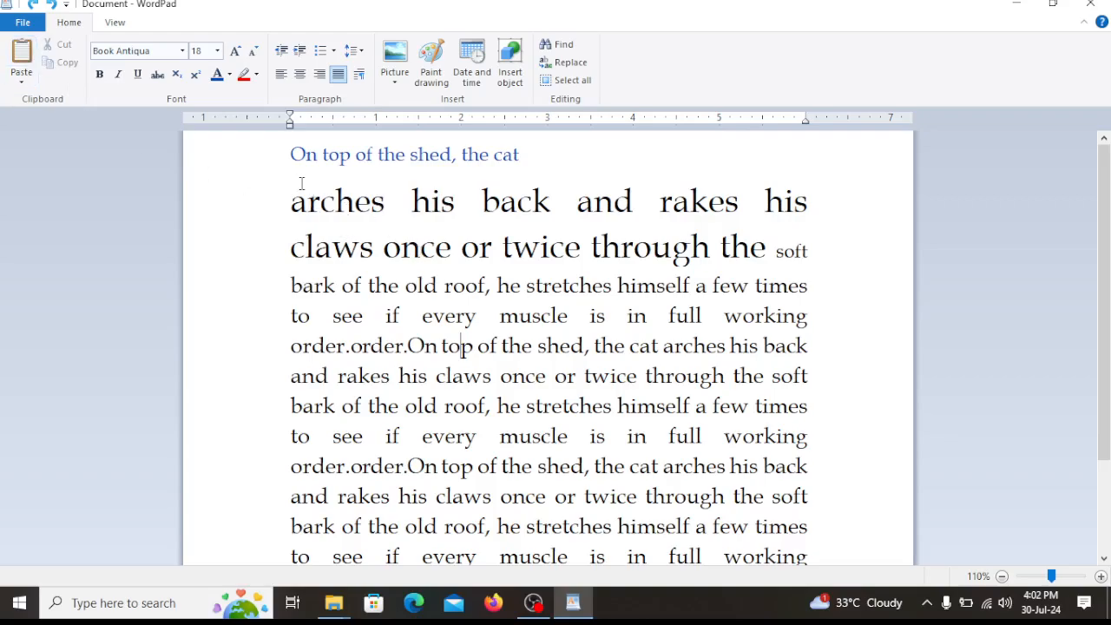
Left-align the text of the entire document
drag(523, 154, 298, 173)
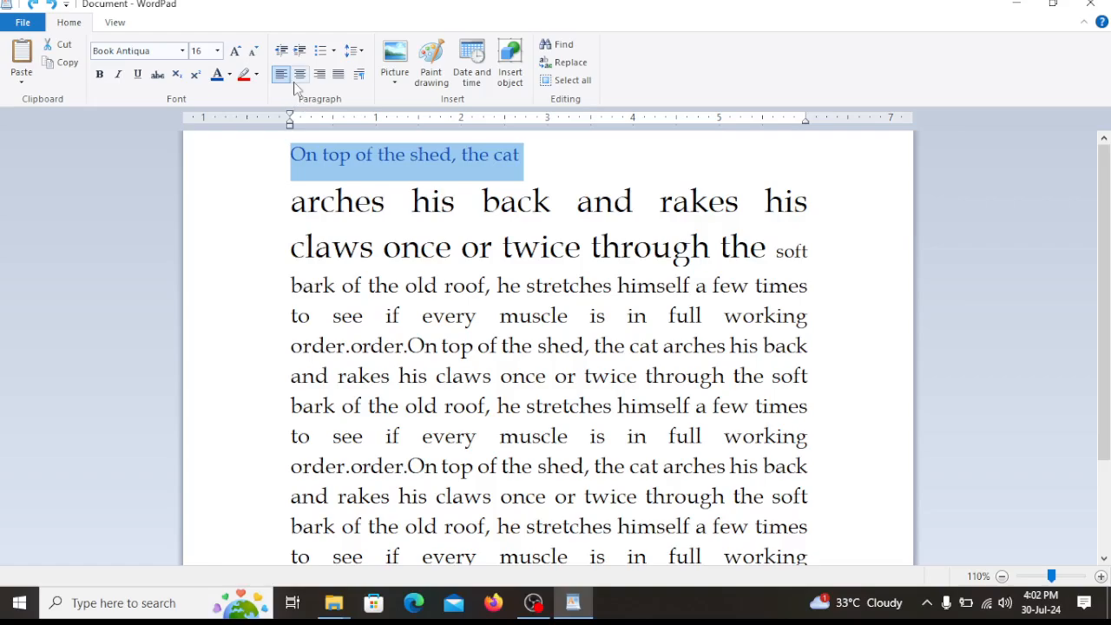
drag(391, 318, 386, 314)
key(ctrl+a)
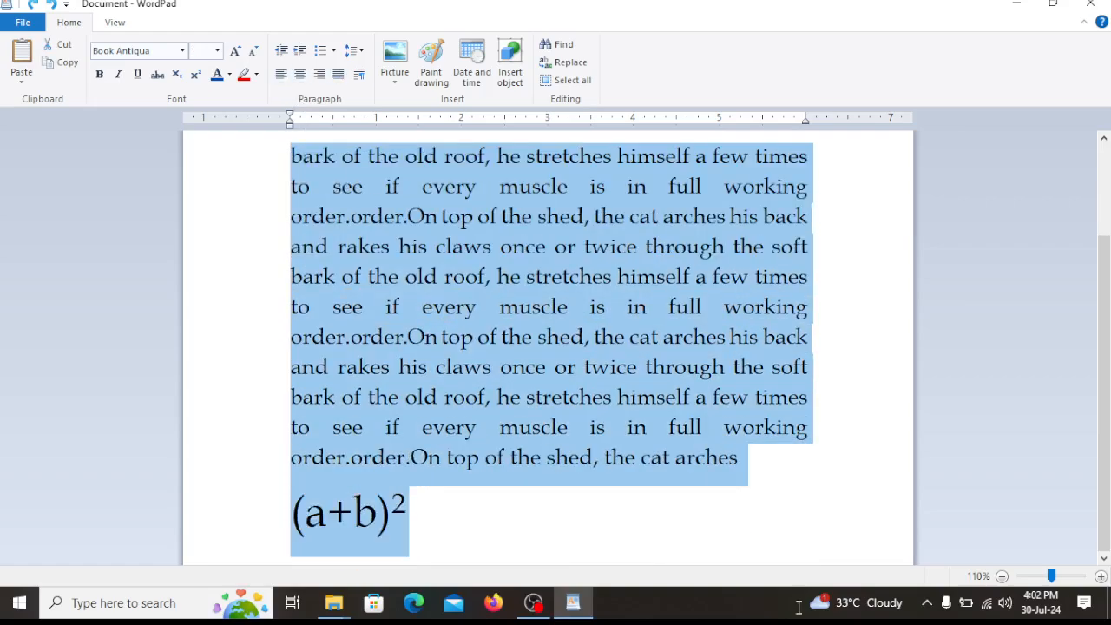
scroll(602, 434, up, 3)
click(281, 73)
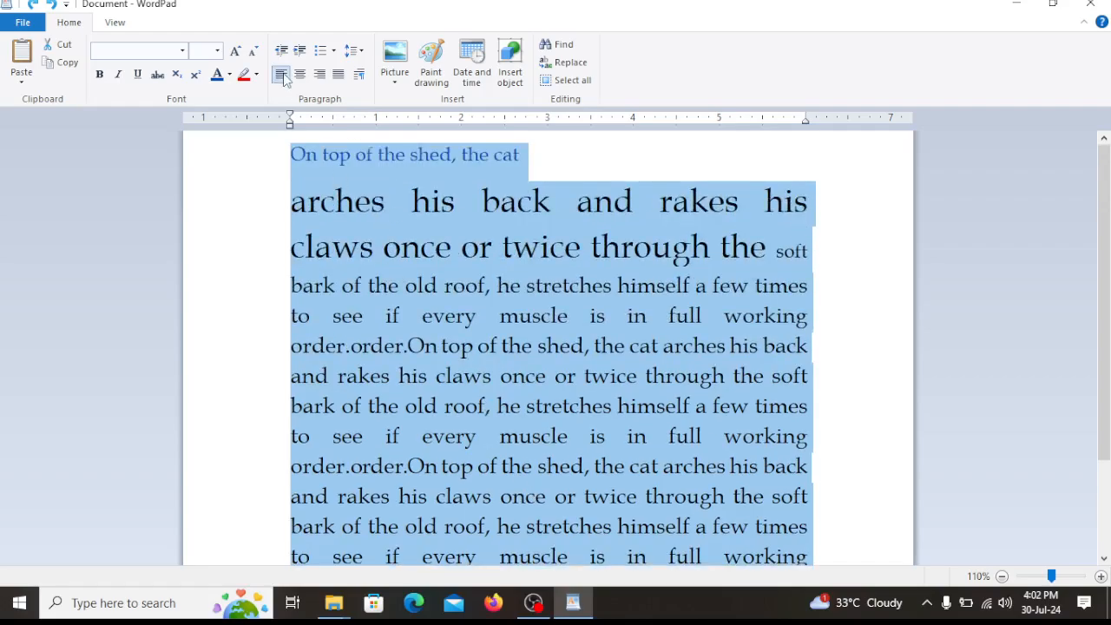
scroll(419, 316, up, 5)
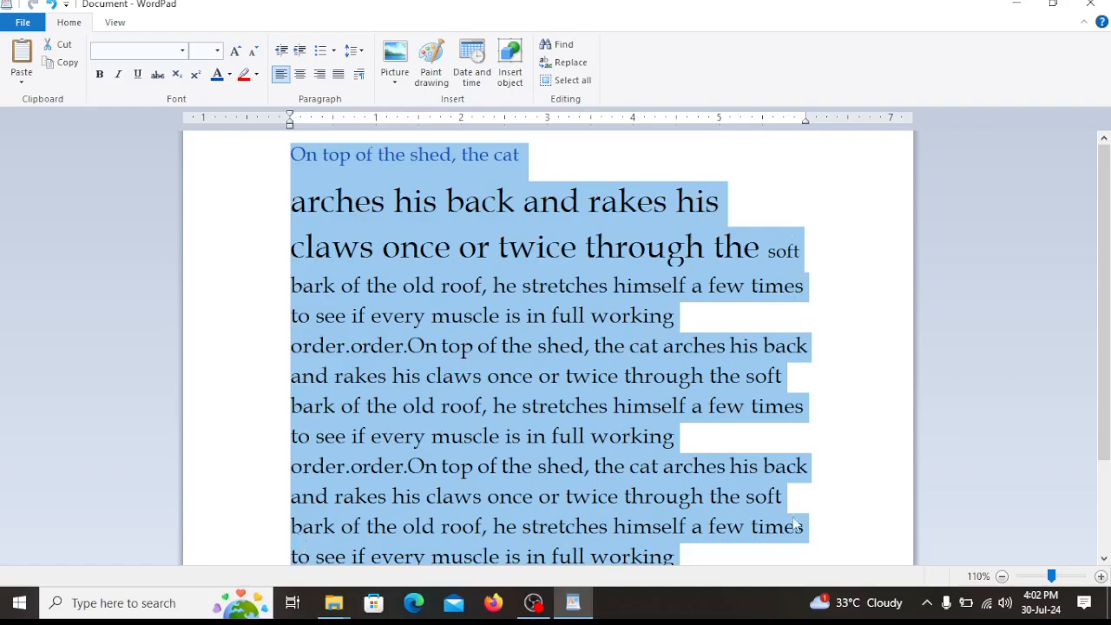
Center the text of the entire document and follow that with right alignment
click(300, 74)
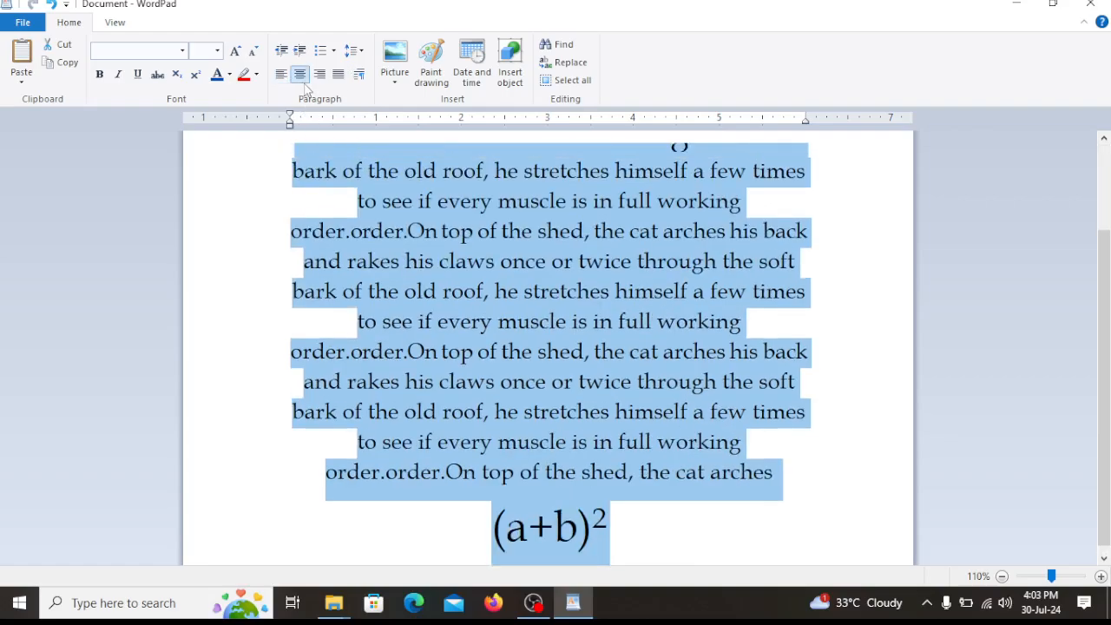
scroll(612, 352, up, 5)
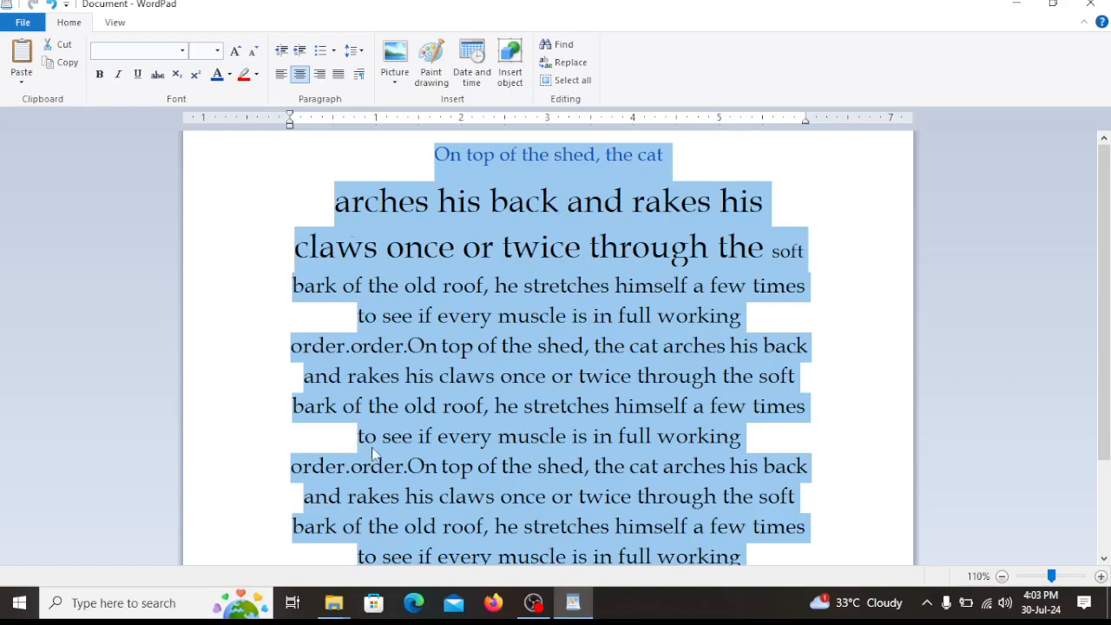
click(319, 74)
scroll(535, 379, up, 2)
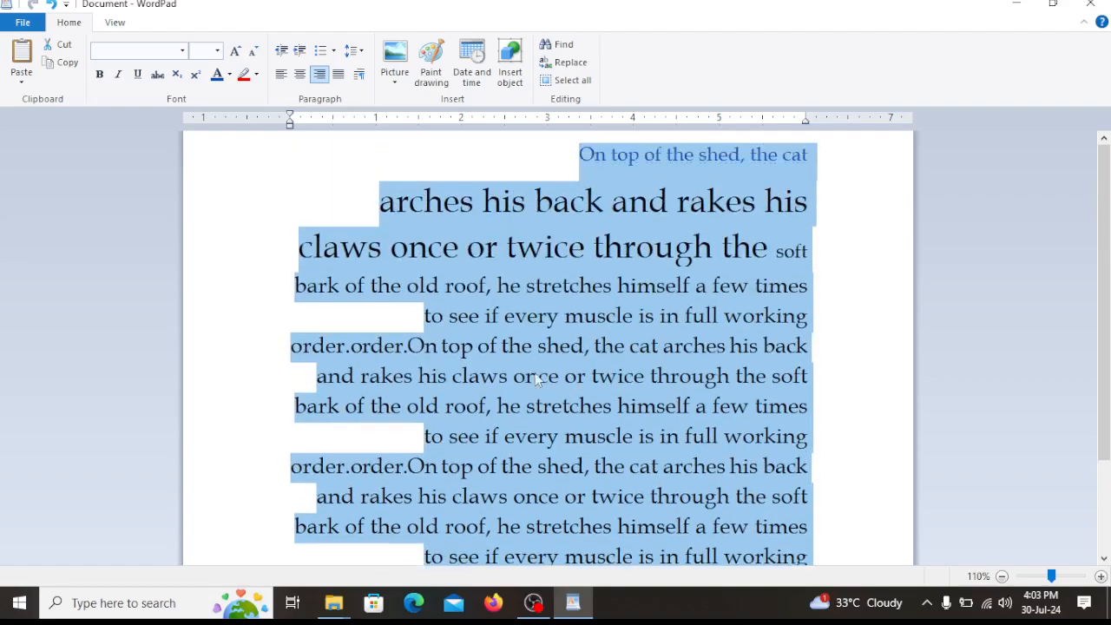
Justify the entire document and center its first line, "On top of the shed, the cat"
click(340, 75)
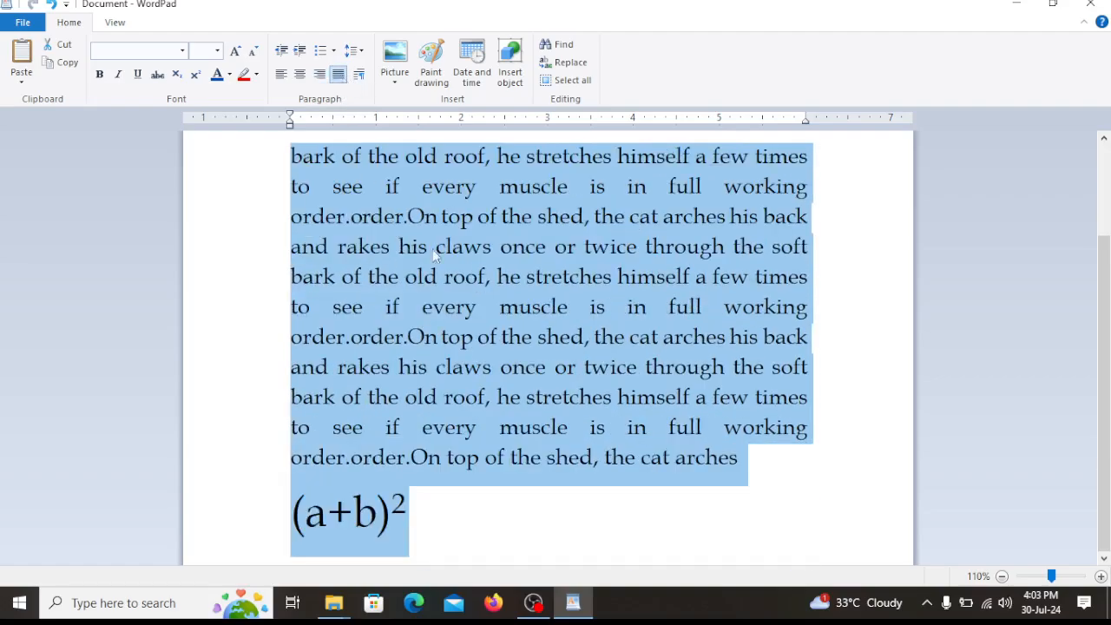
scroll(801, 458, up, 5)
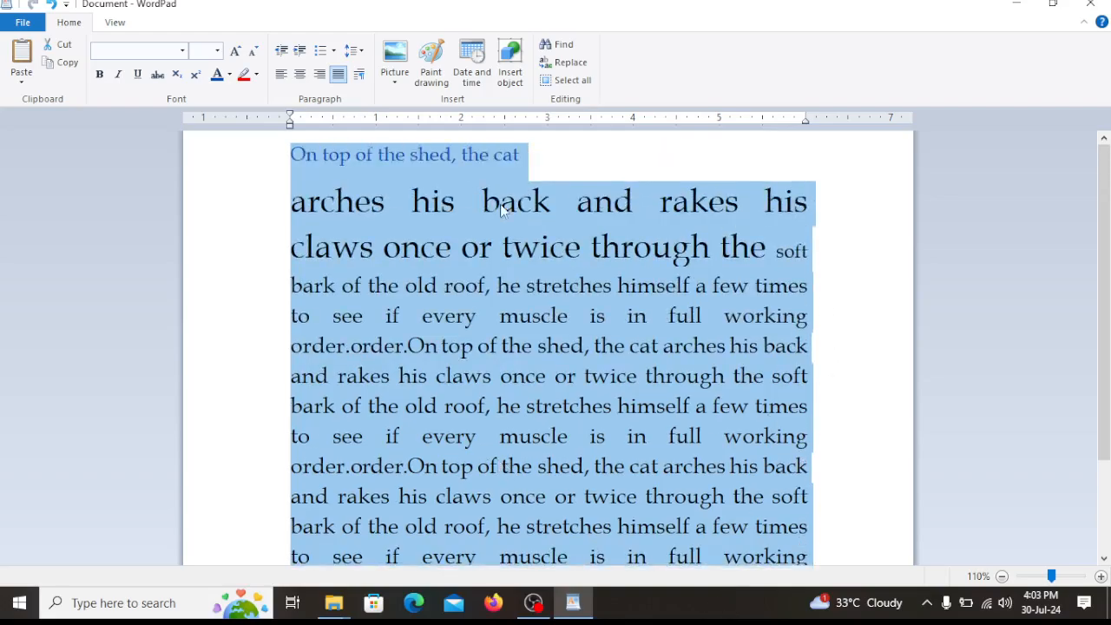
click(543, 161)
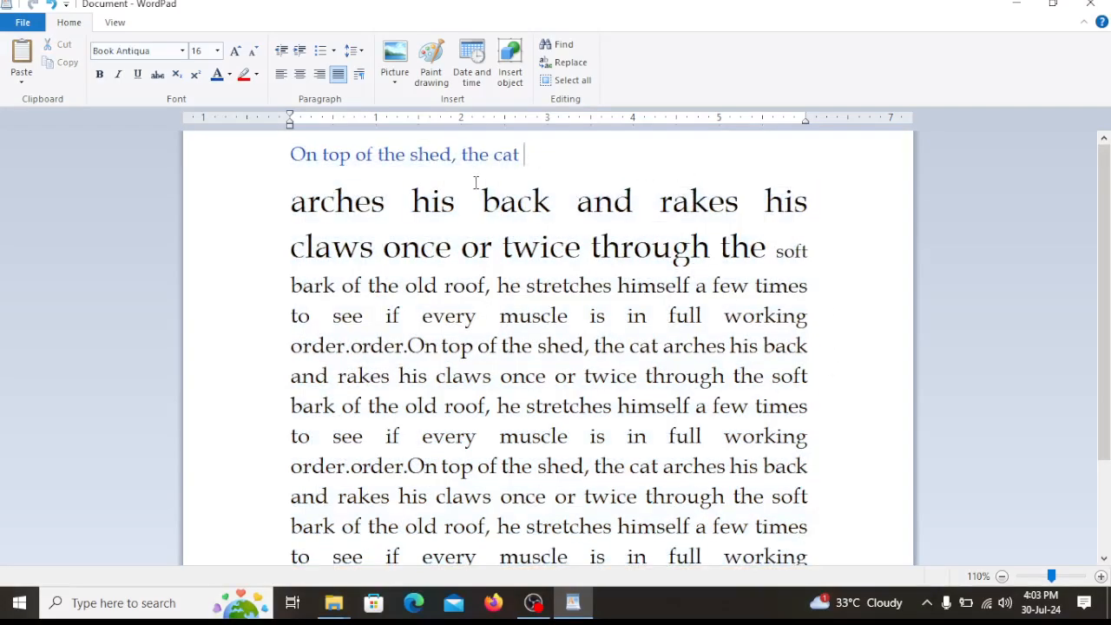
drag(531, 165, 287, 158)
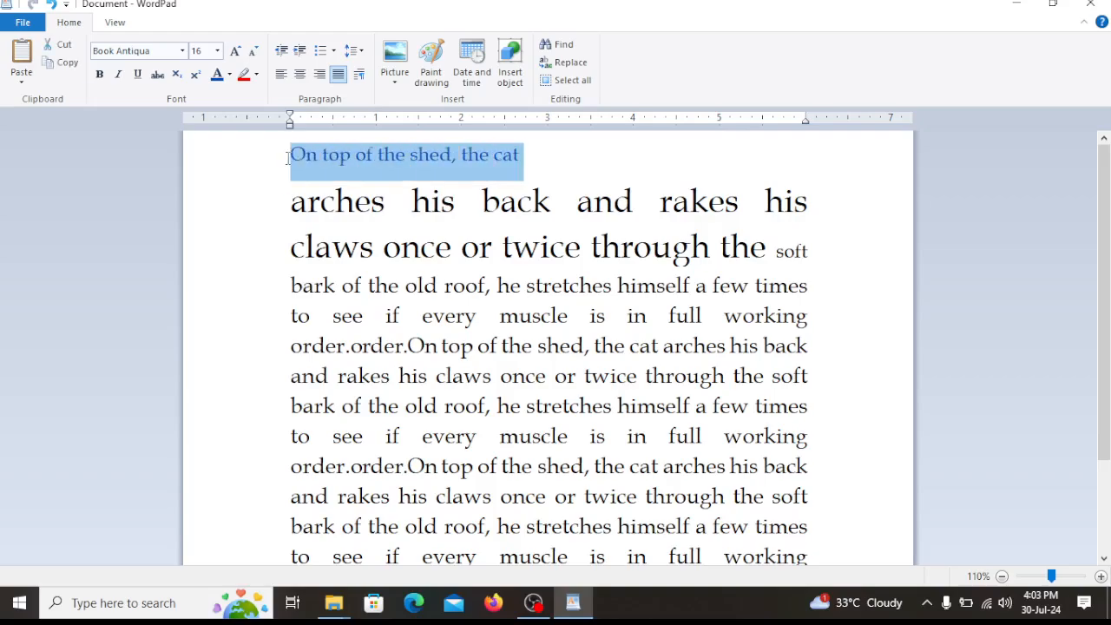
click(300, 76)
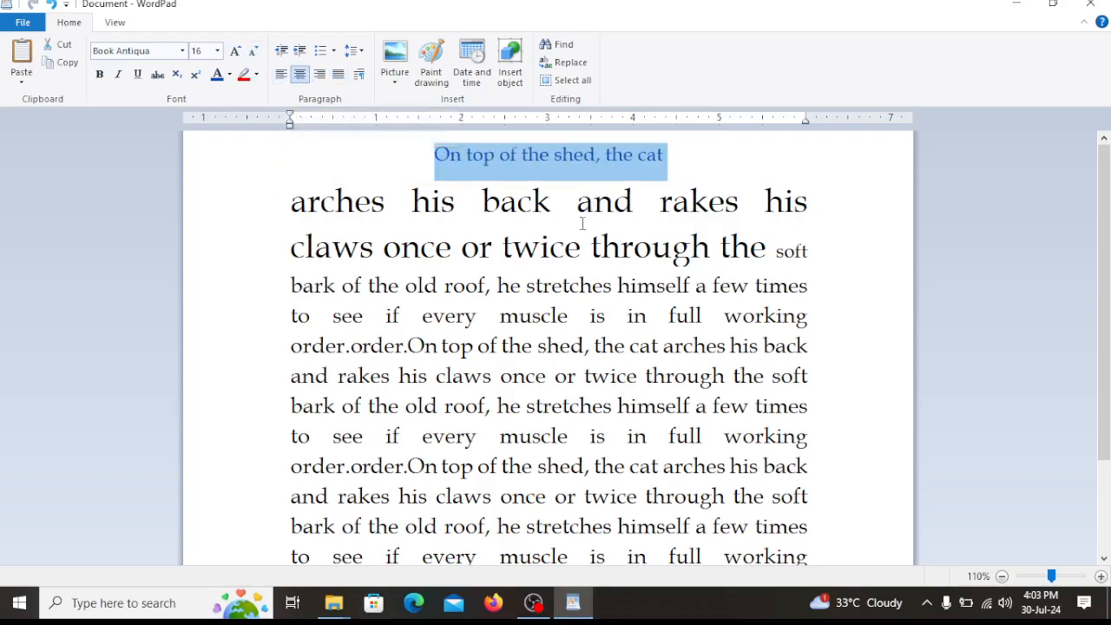
Enlarge the centered first line, "On top of the shed, the cat", to font size 24
click(234, 50)
click(234, 50)
click(234, 50)
click(235, 50)
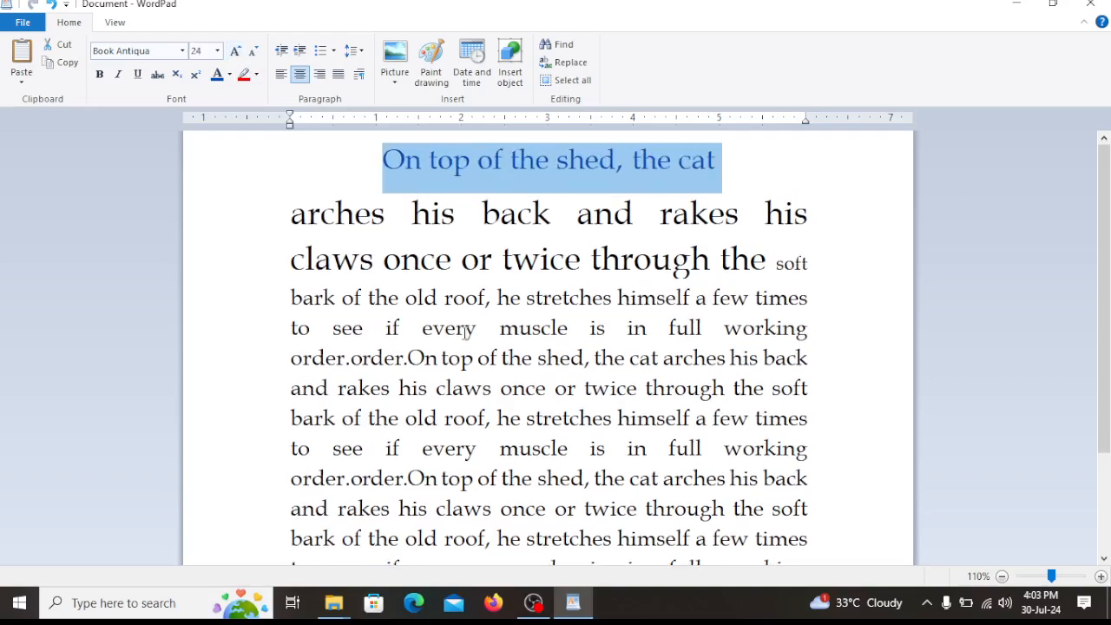
click(468, 327)
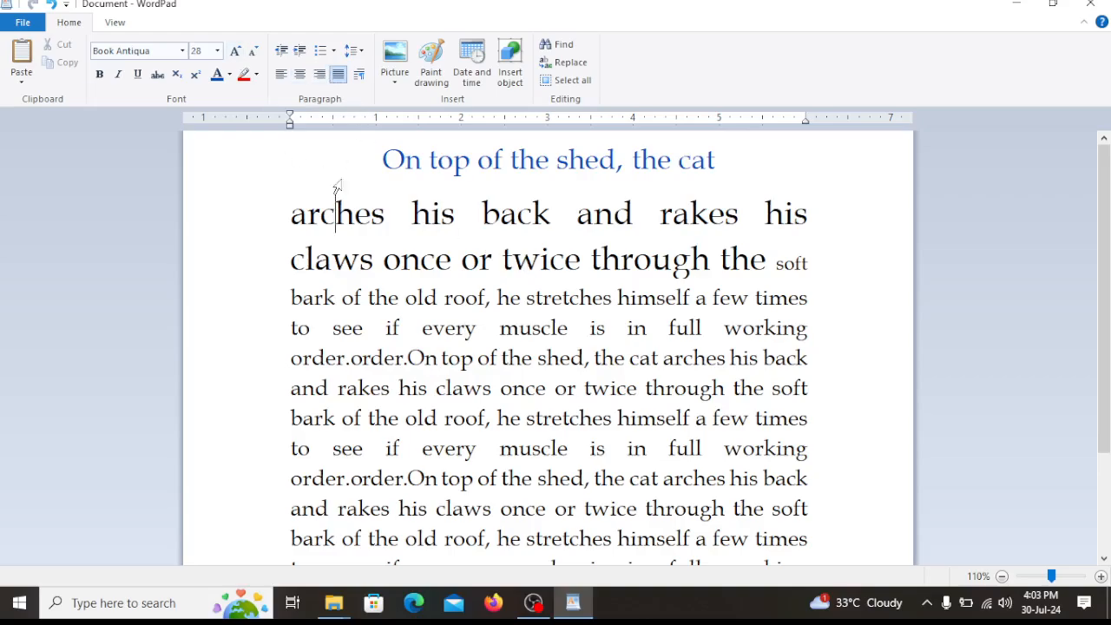
Increase the left indent of the body paragraph beginning "arches his back" by four levels, to the 2-inch ruler mark
click(299, 54)
click(298, 53)
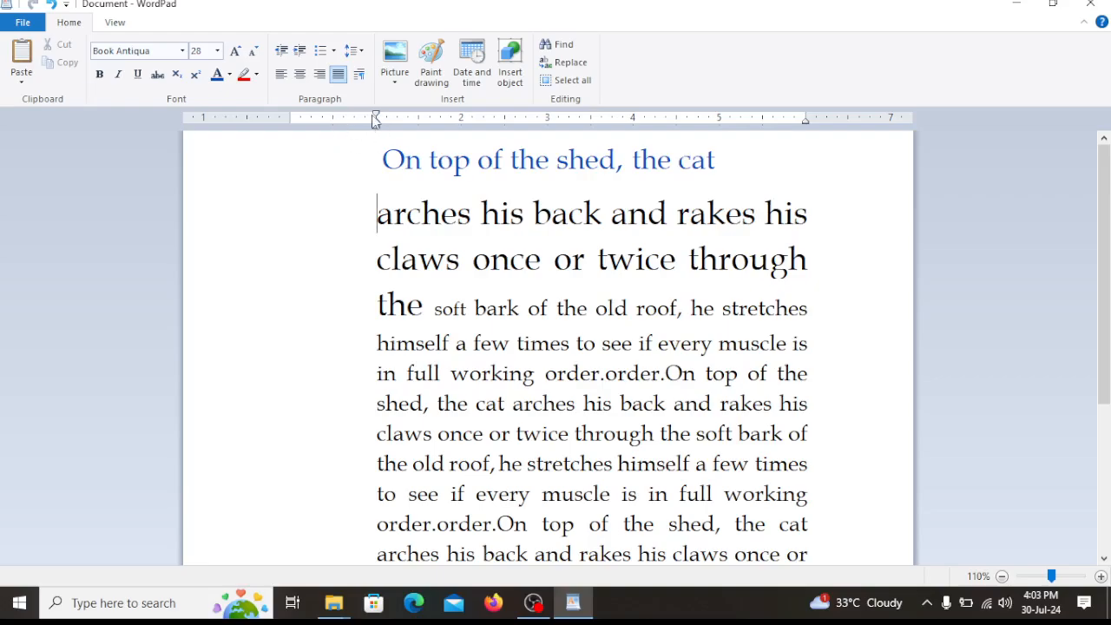
click(299, 52)
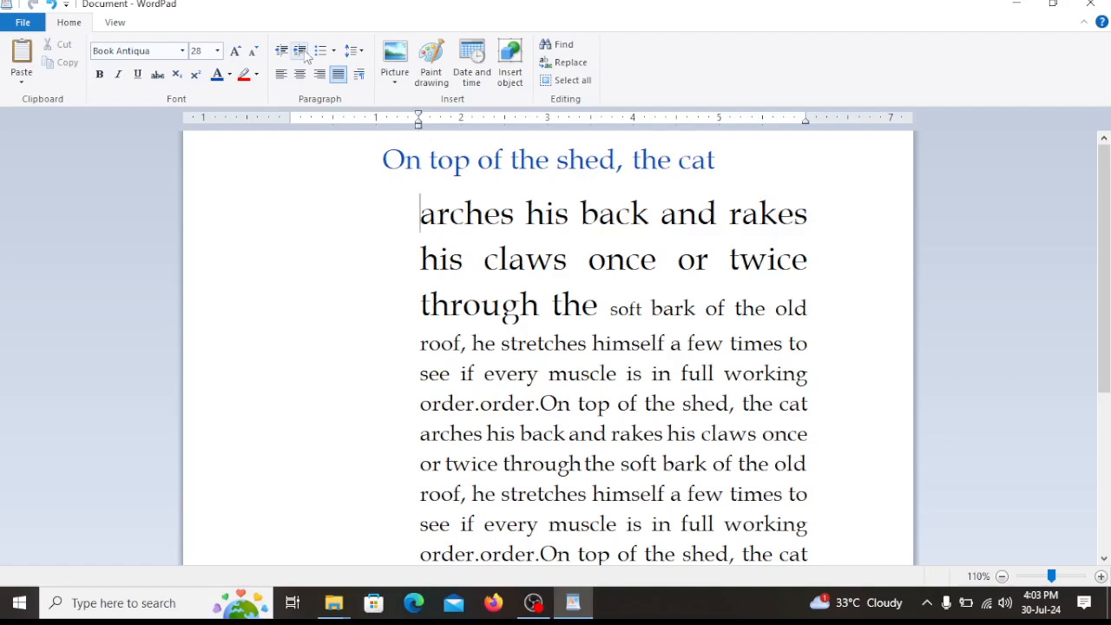
click(299, 52)
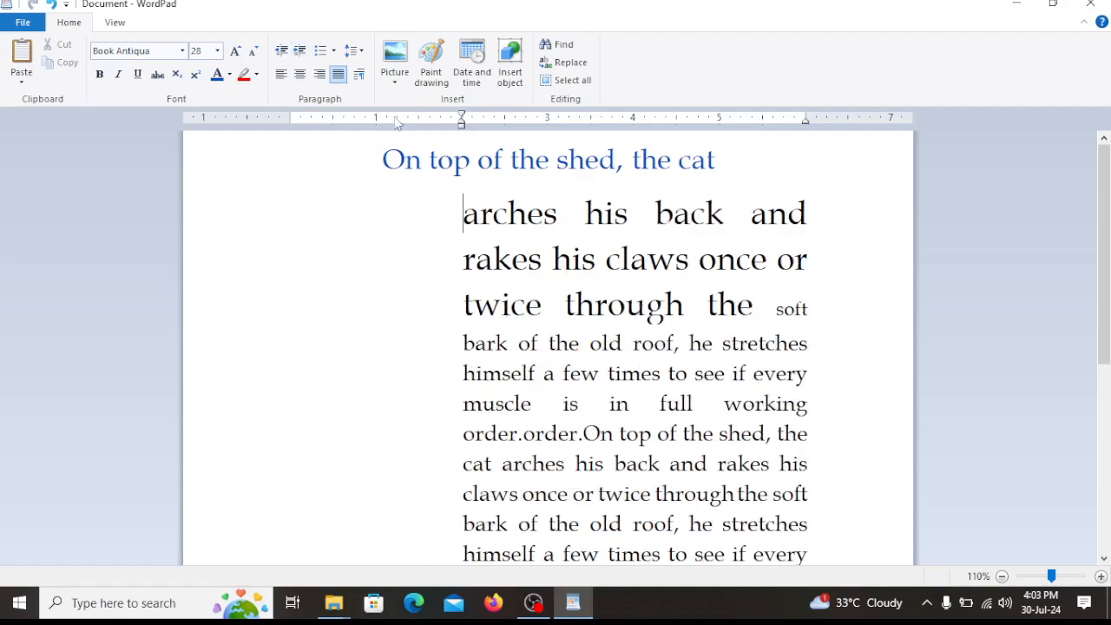
Decrease the body paragraph's indent by four levels, back to the left margin
click(290, 54)
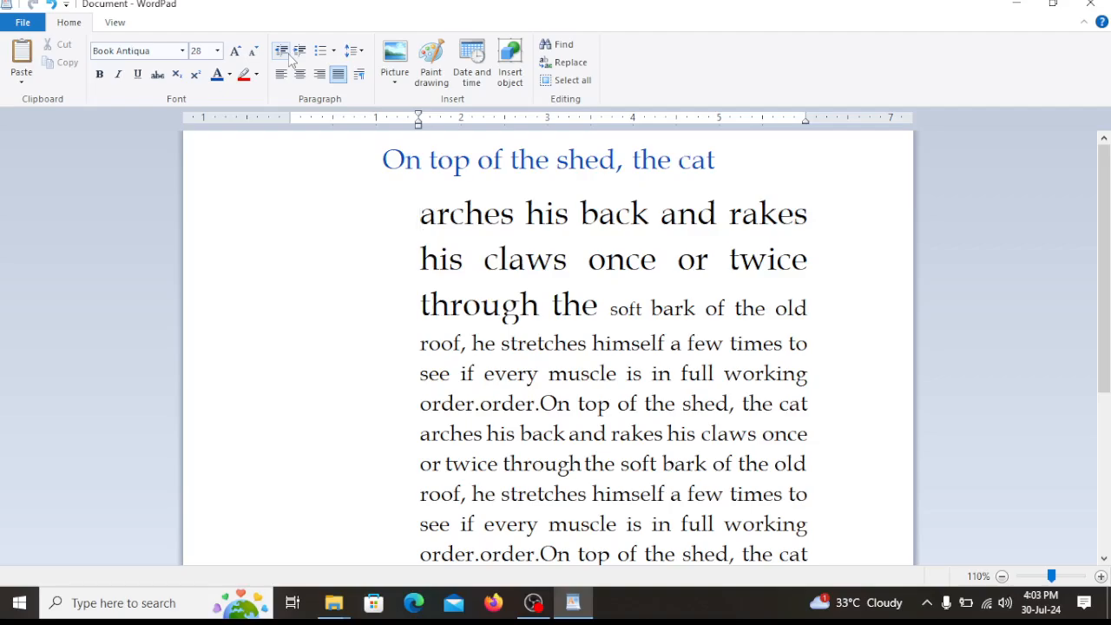
click(290, 54)
click(290, 54)
click(290, 53)
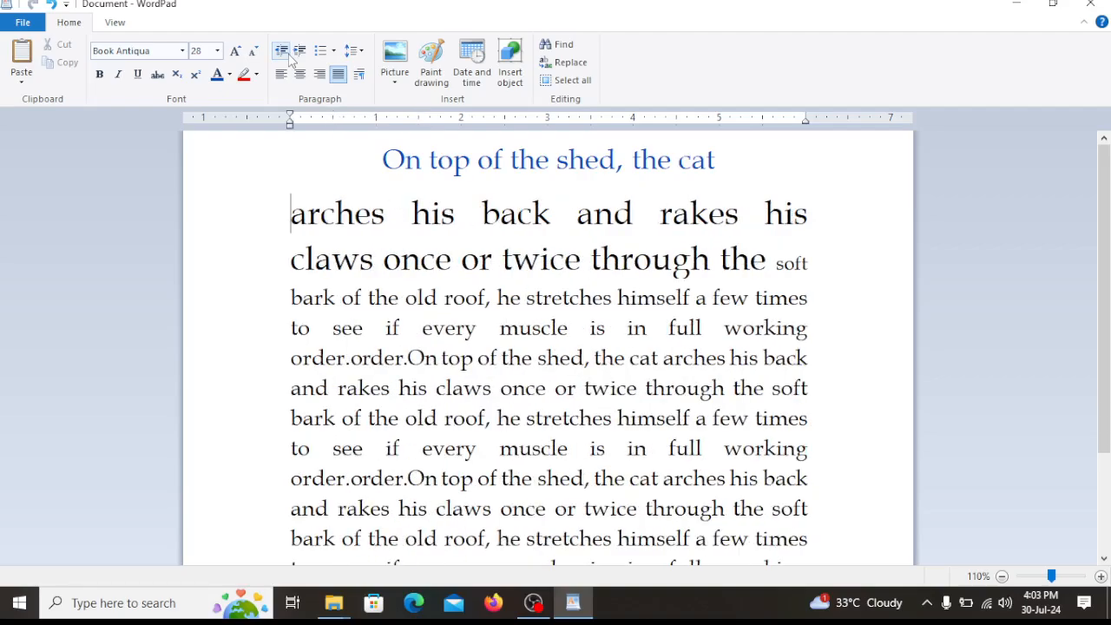
click(332, 57)
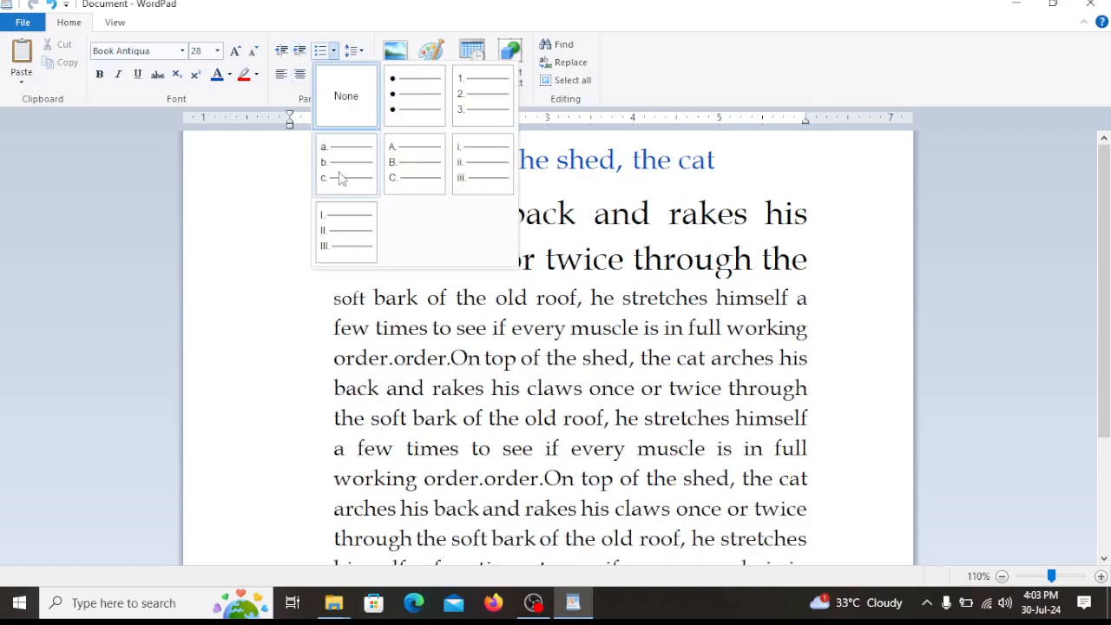
click(586, 363)
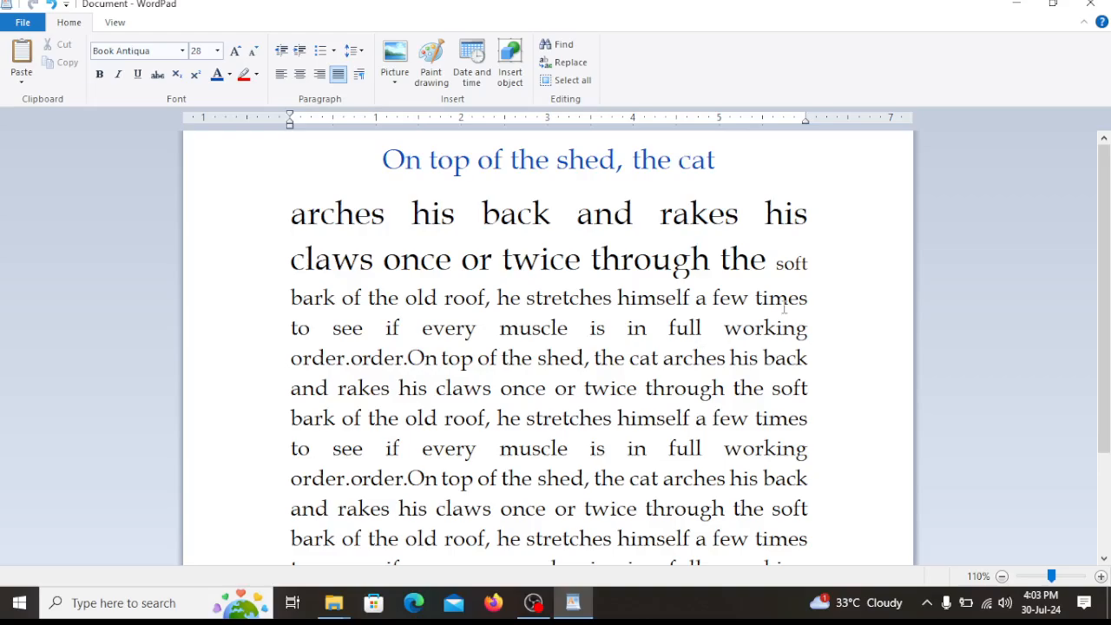
Split the body text after "soft" and after "in full working", leaving a blank line at each break
key(Return)
key(Return)
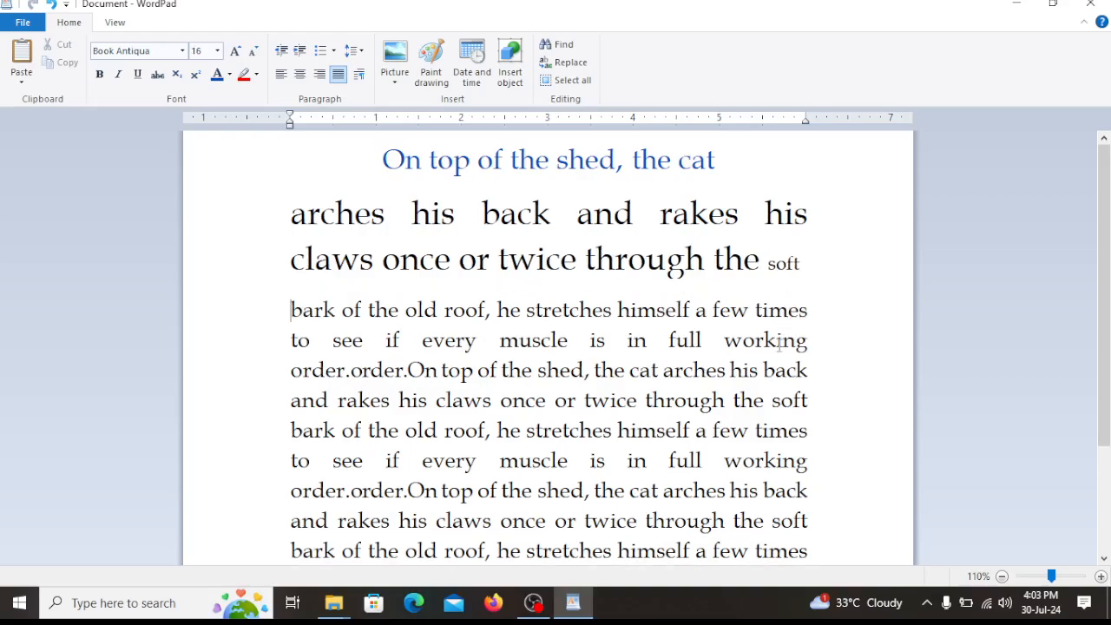
click(813, 382)
key(Return)
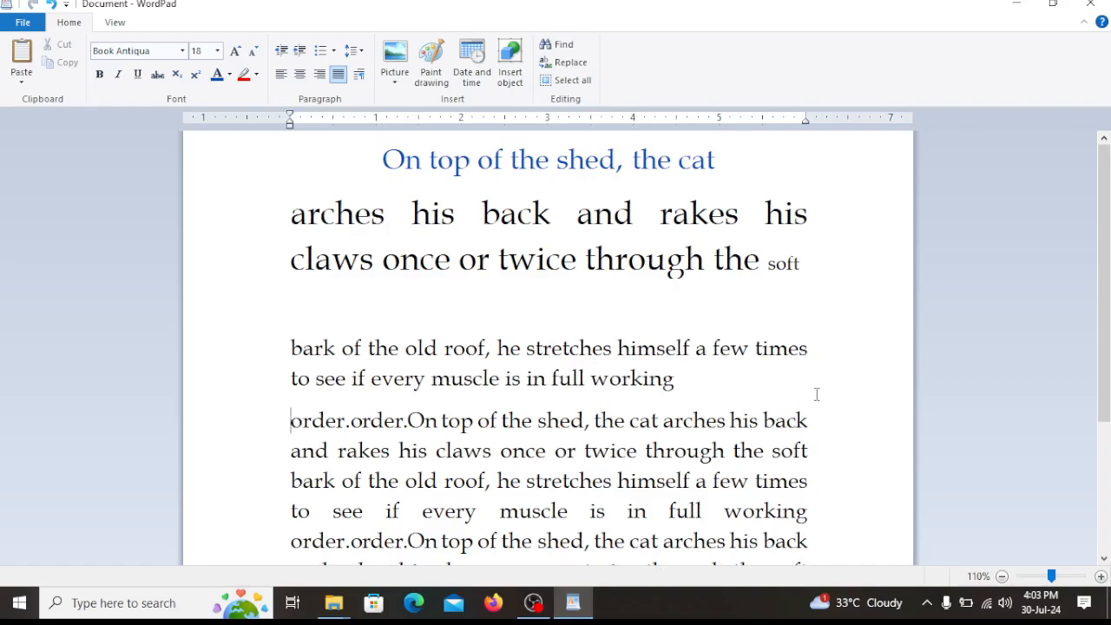
key(Return)
Split the remaining body text after "himself a few times" and after "the cat arches his back", leaving a blank line at each break
scroll(779, 436, down, 3)
click(816, 284)
key(Return)
key(Return)
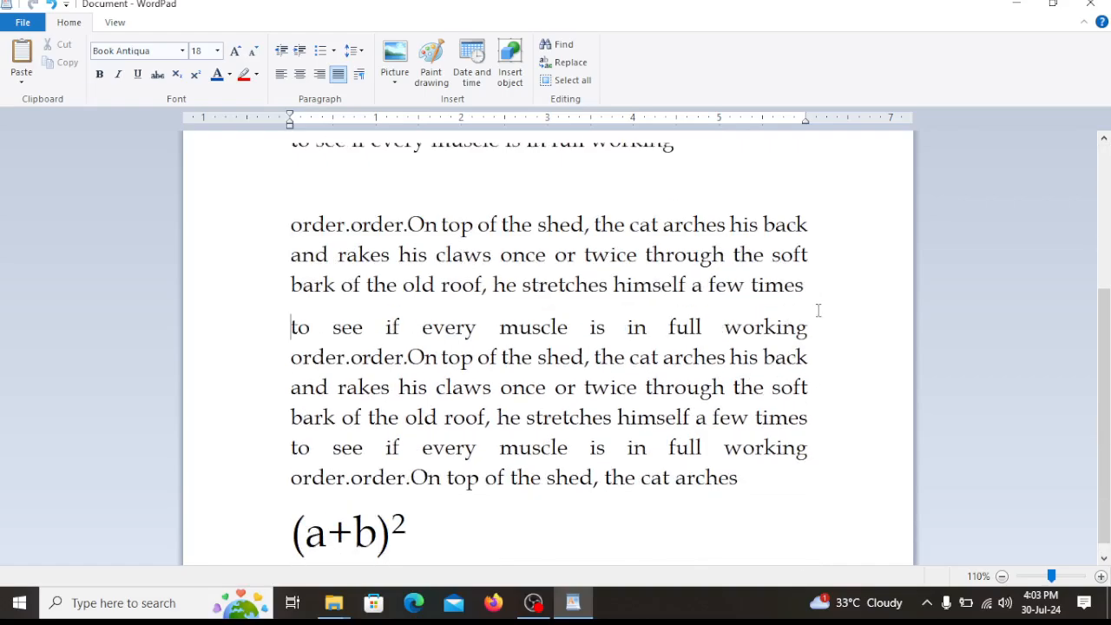
click(813, 401)
key(Return)
key(Return)
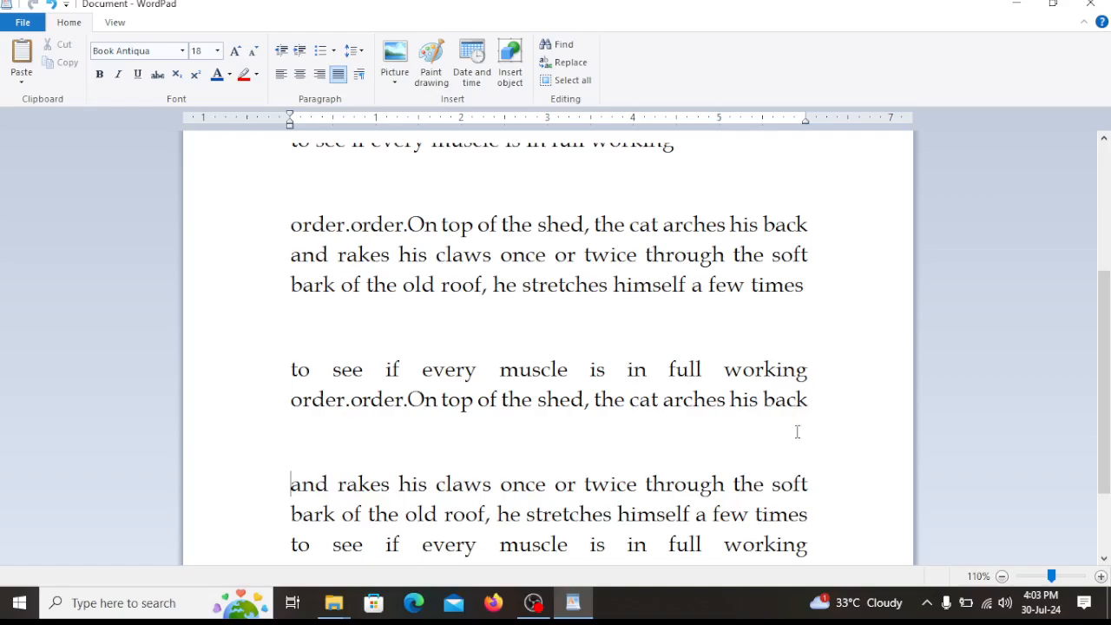
Format all body paragraphs between the heading and the (a+b)² formula as a lowercase-lettered a, b, c list
scroll(773, 469, down, 2)
drag(758, 492, 270, 226)
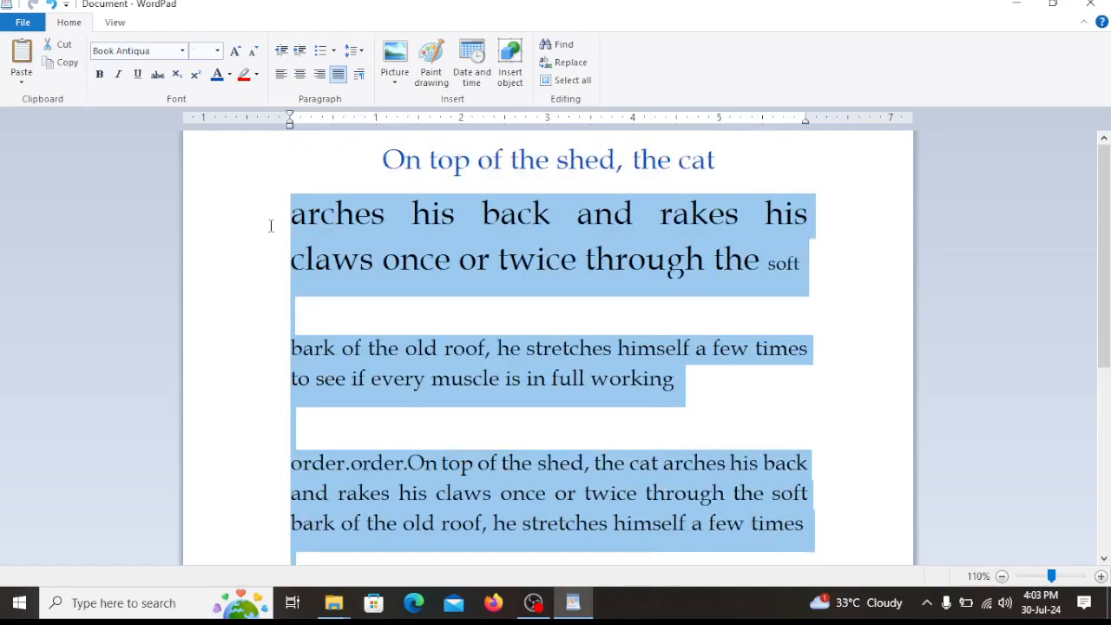
click(334, 54)
click(355, 168)
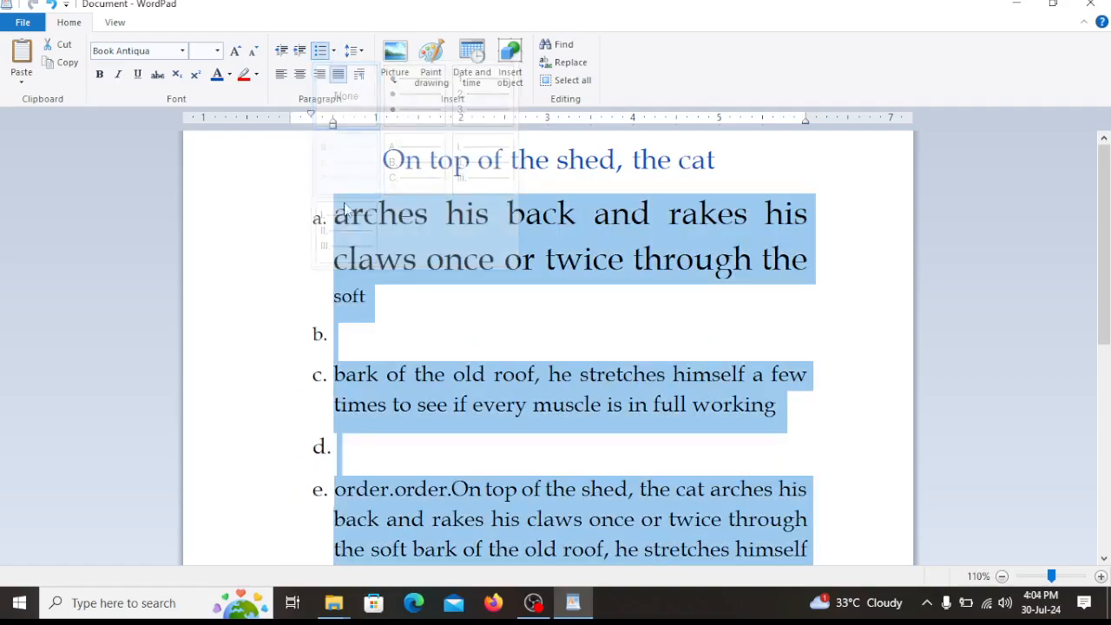
scroll(319, 243, down, 3)
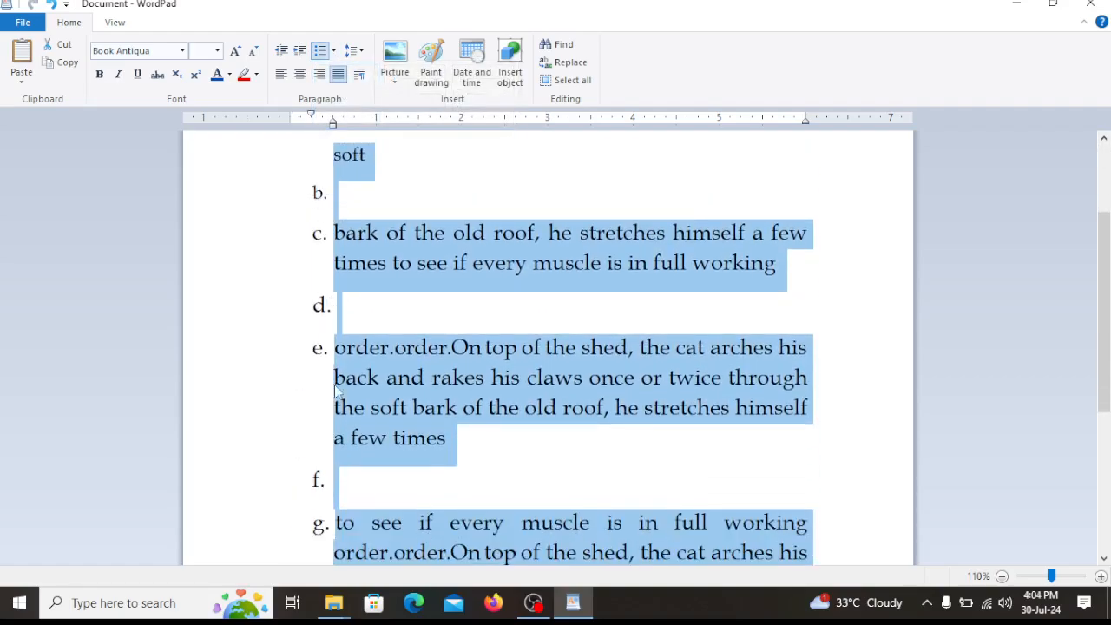
Change the lettered list to 1, 2, 3 numbering, and remove the list formatting from the body paragraphs
click(334, 54)
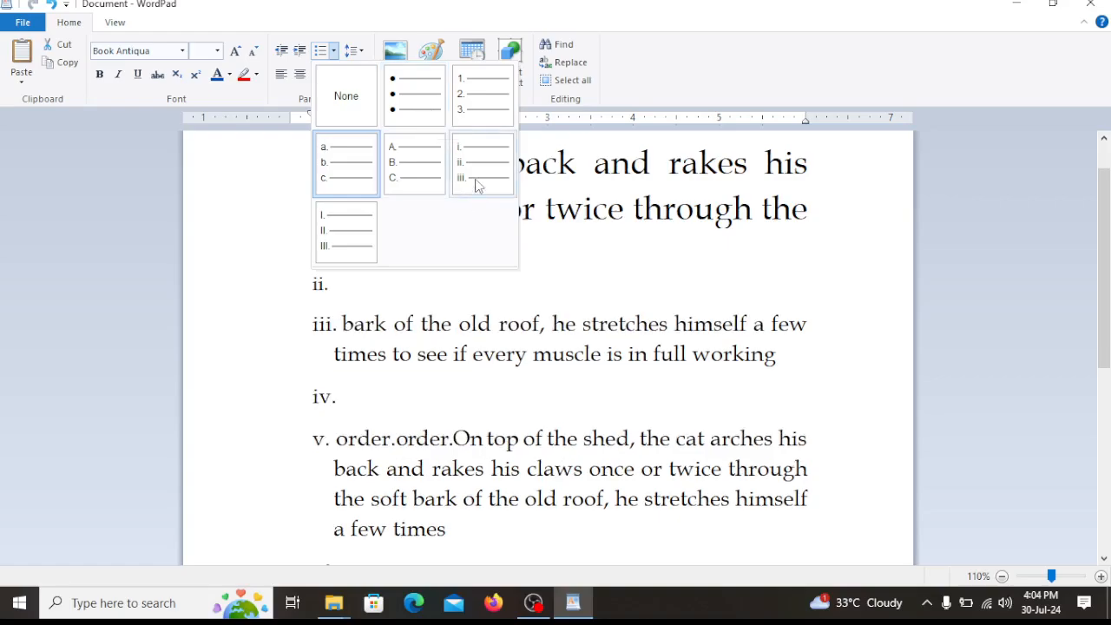
click(483, 108)
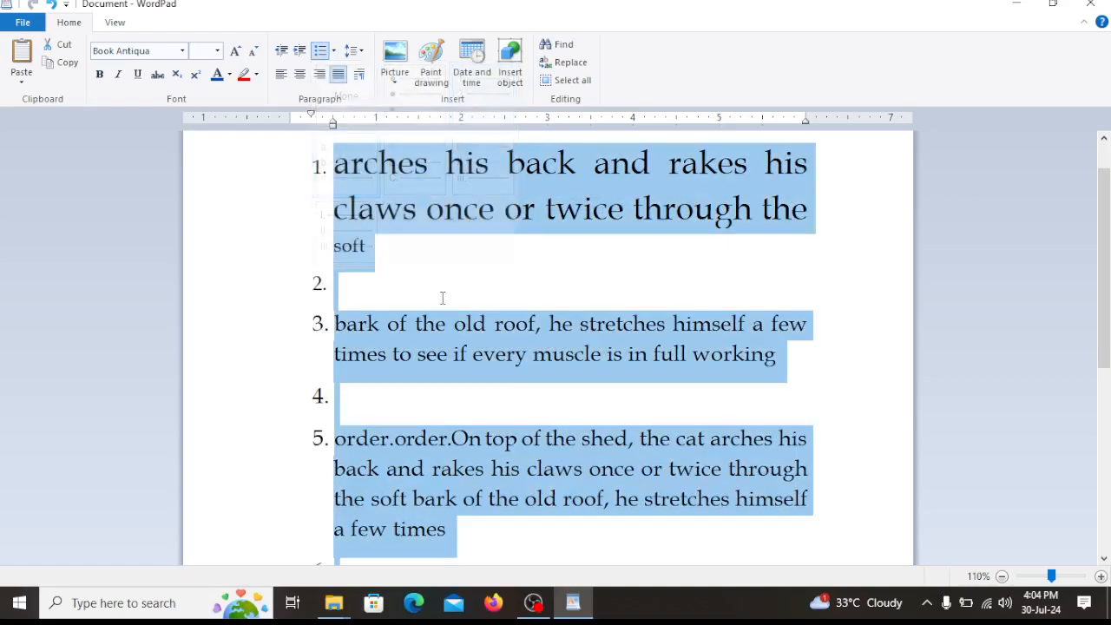
scroll(341, 477, down, 5)
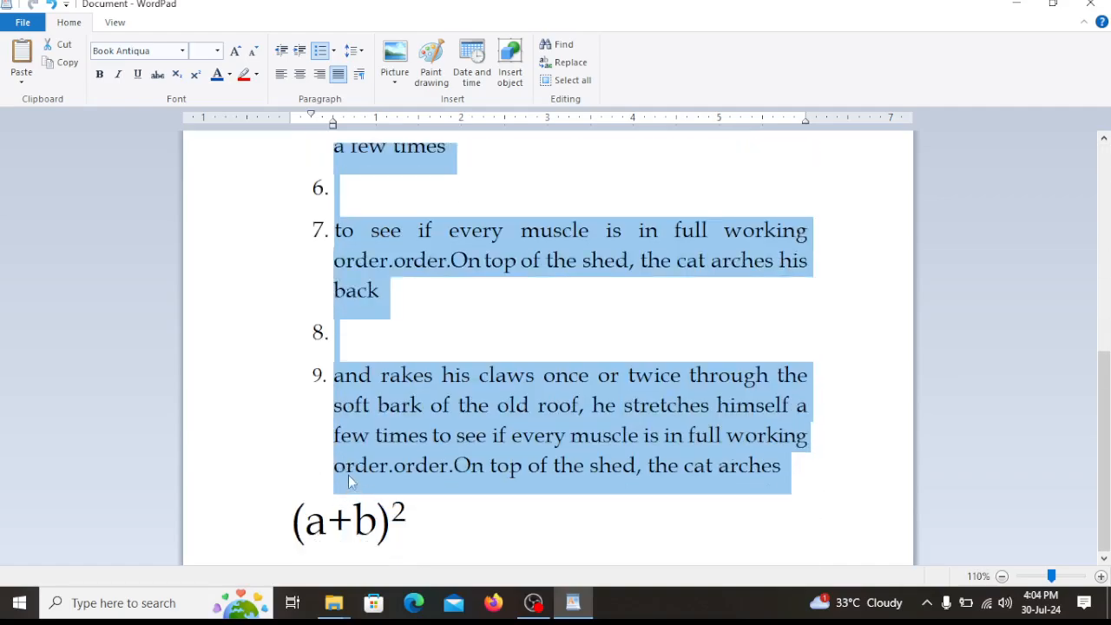
scroll(348, 475, up, 5)
click(328, 49)
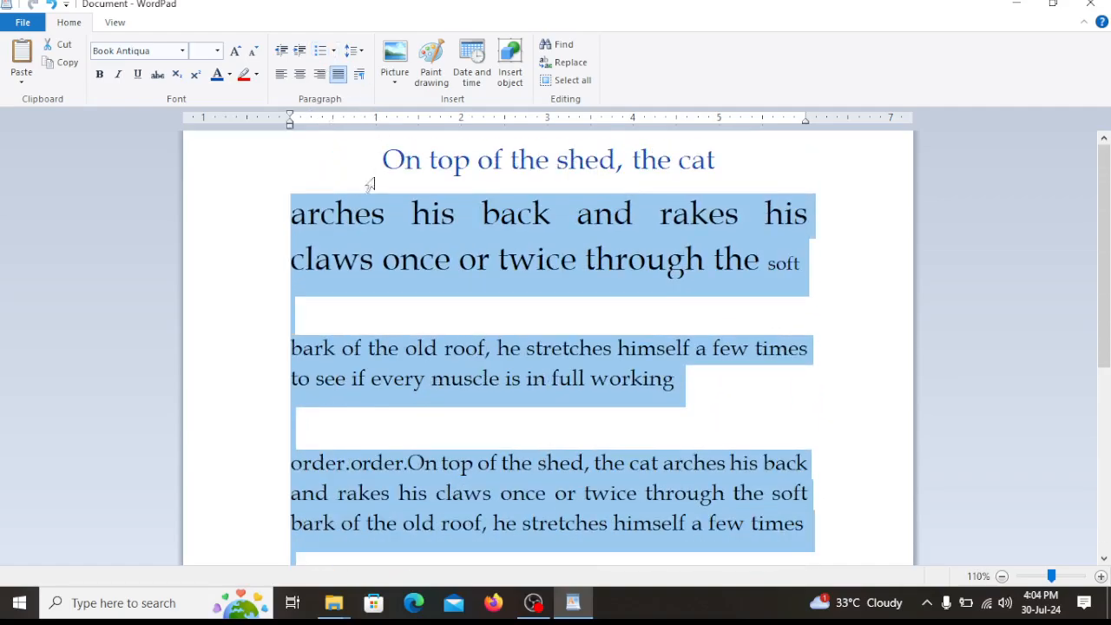
Set the line spacing of the selected body paragraphs to 2 and follow that with 1.0
click(354, 51)
click(380, 127)
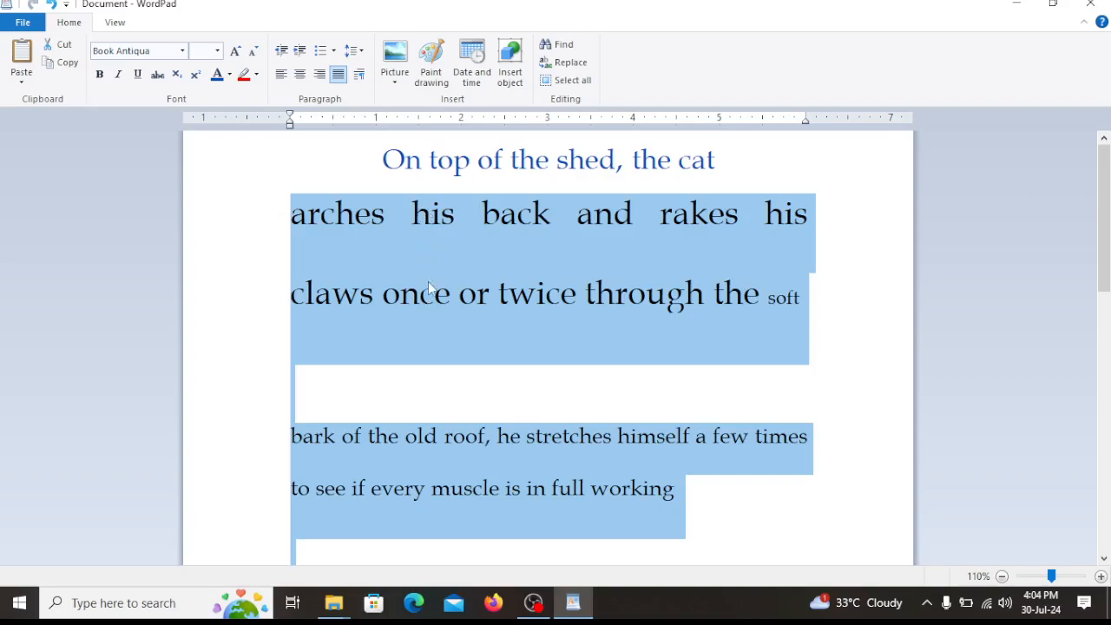
click(354, 50)
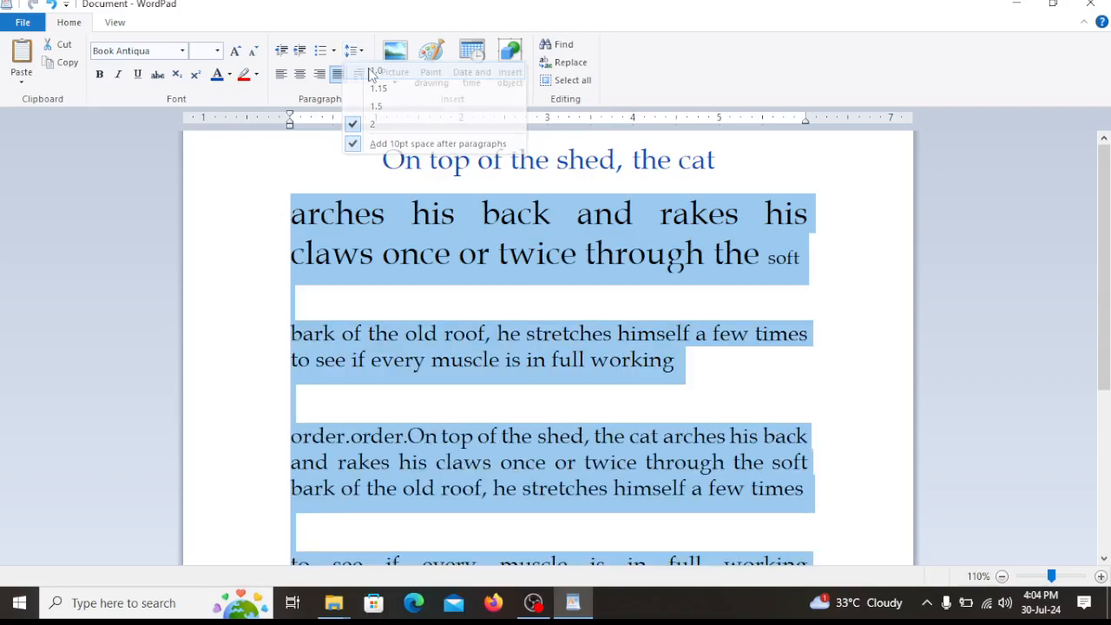
click(373, 72)
Try line spacing of 1.5 followed by 2 on the selected body paragraphs
click(354, 50)
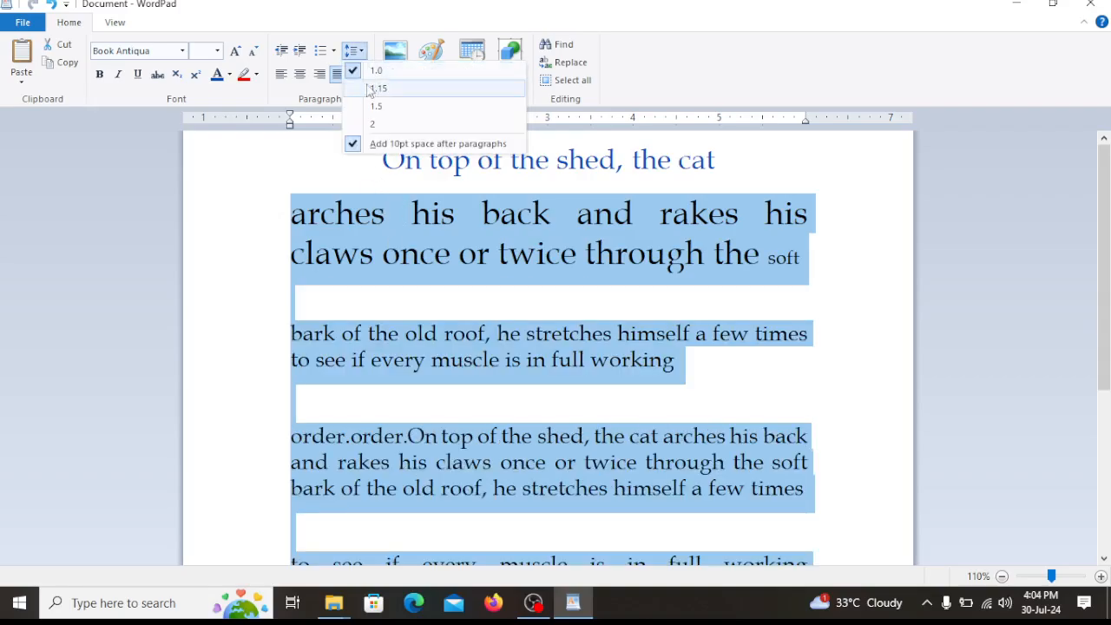
click(375, 107)
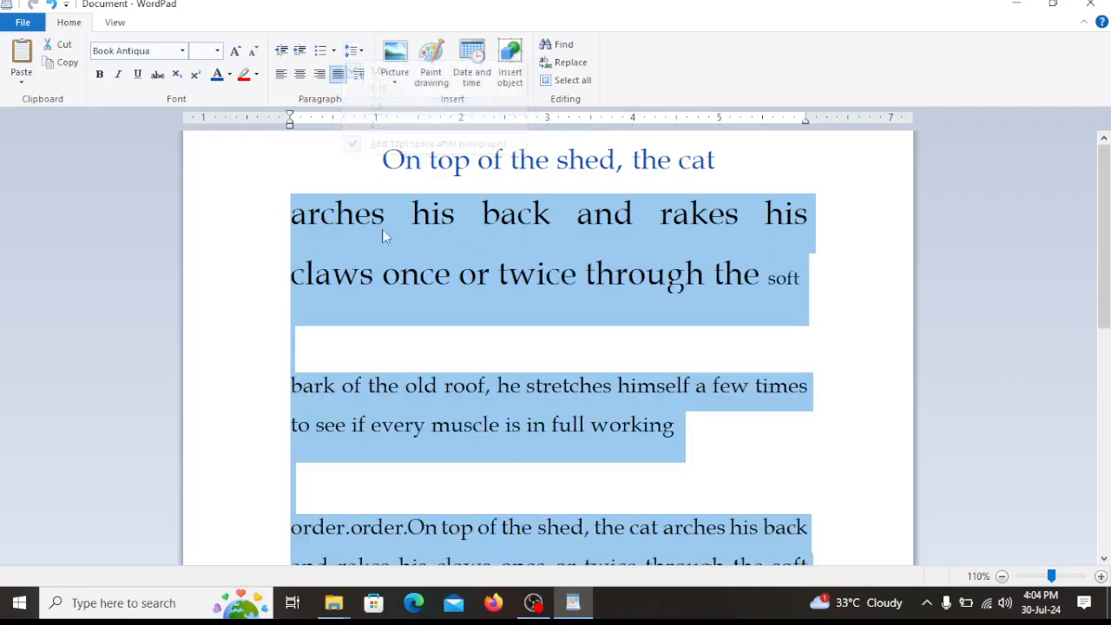
click(354, 51)
click(370, 125)
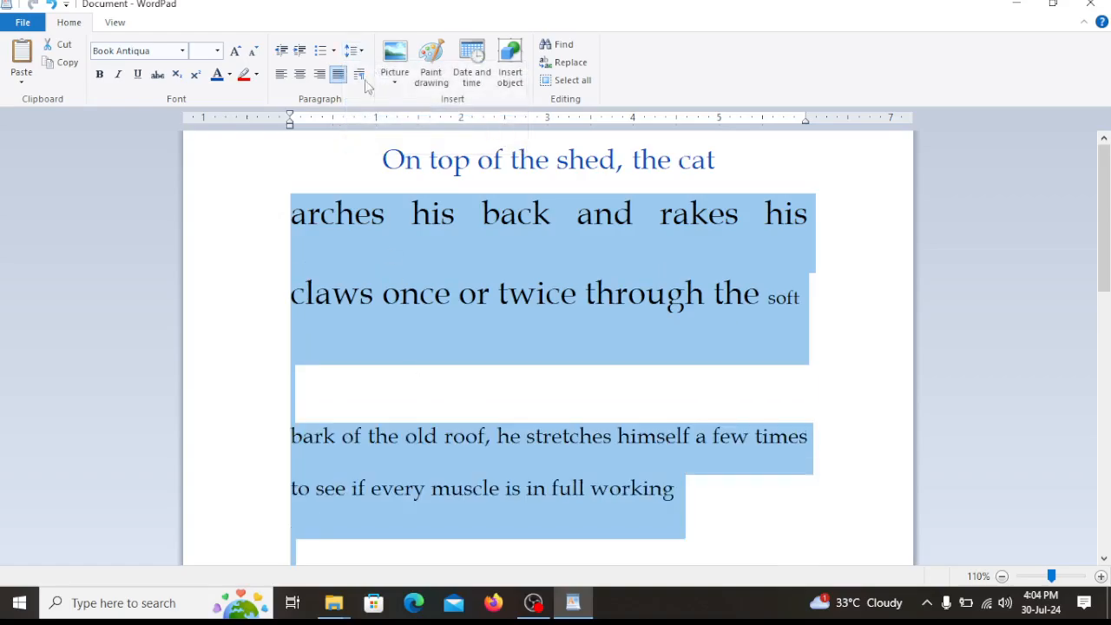
Set the line spacing of the selected body paragraphs to 1.0 and clear the selection
click(354, 51)
click(372, 73)
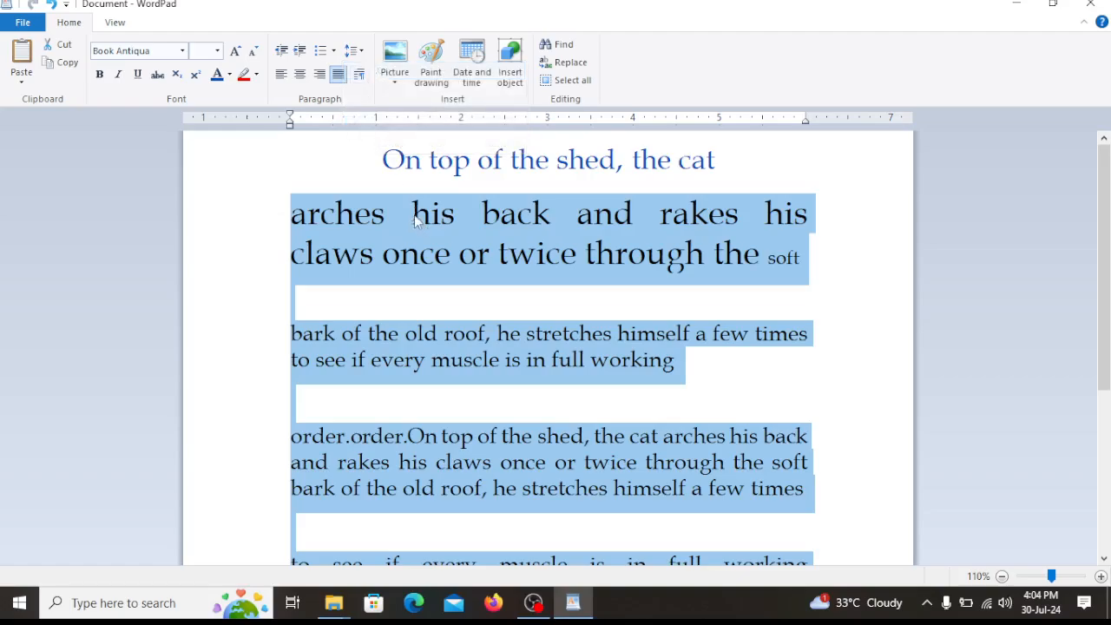
click(417, 259)
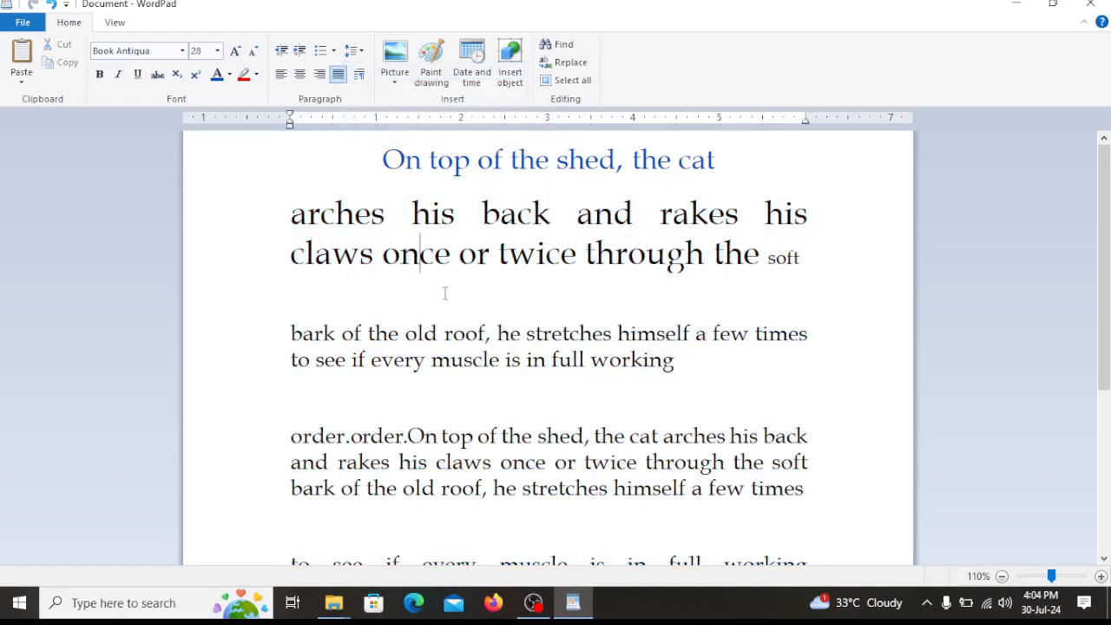
scroll(445, 293, down, 5)
scroll(444, 293, up, 5)
Insert the picture "wa" from the desktop folder on the blank line above "bark of the old roof"
click(581, 302)
click(406, 57)
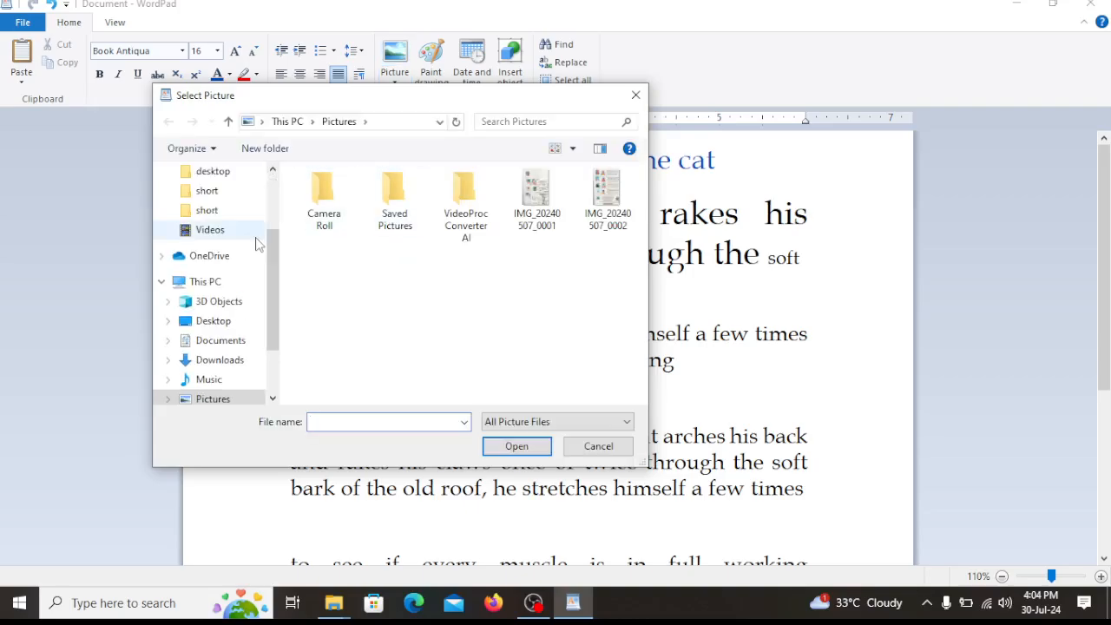
click(230, 179)
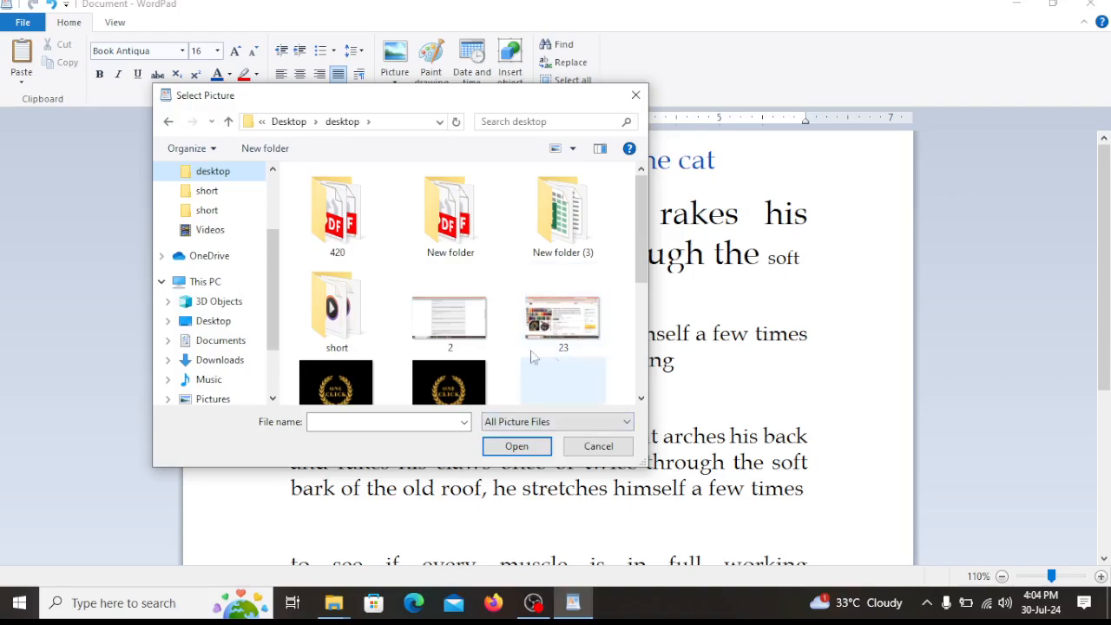
scroll(481, 347, down, 2)
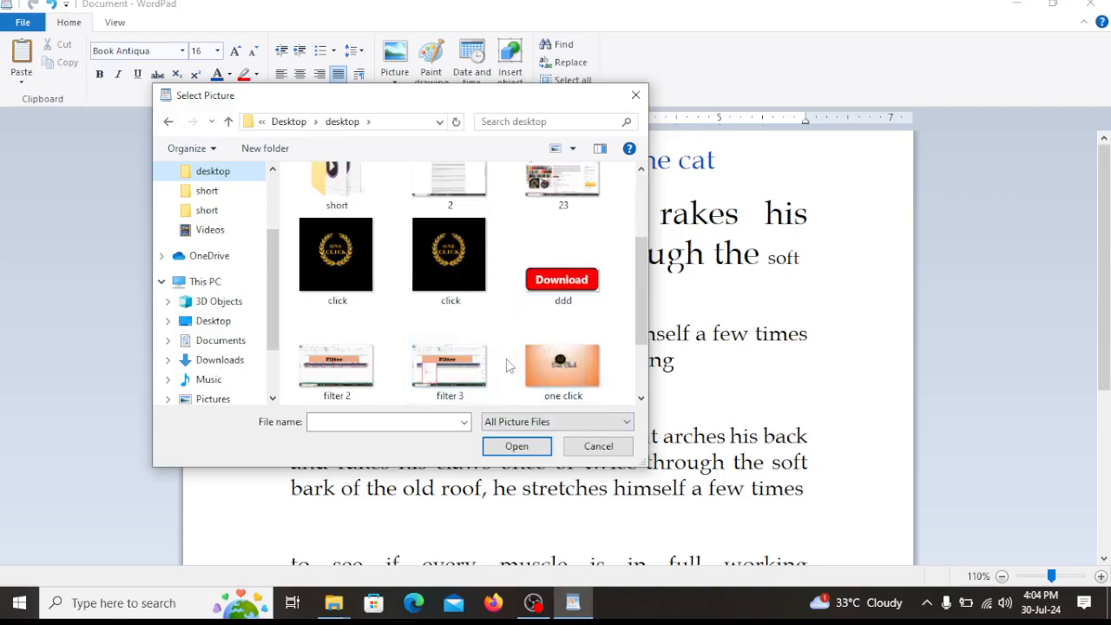
scroll(508, 364, down, 1)
click(561, 379)
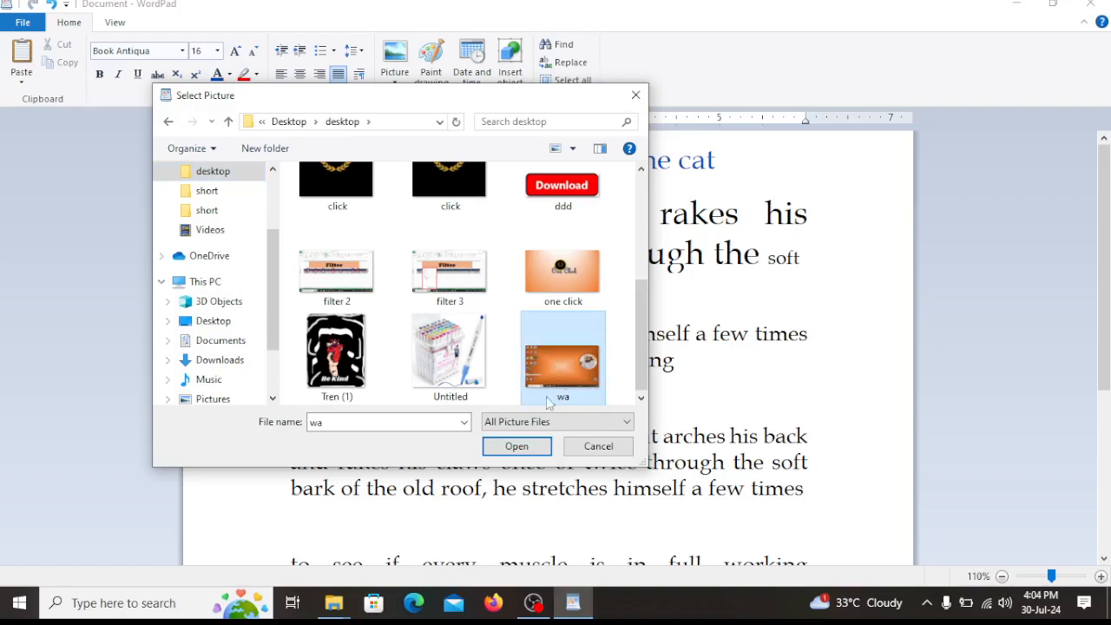
click(521, 446)
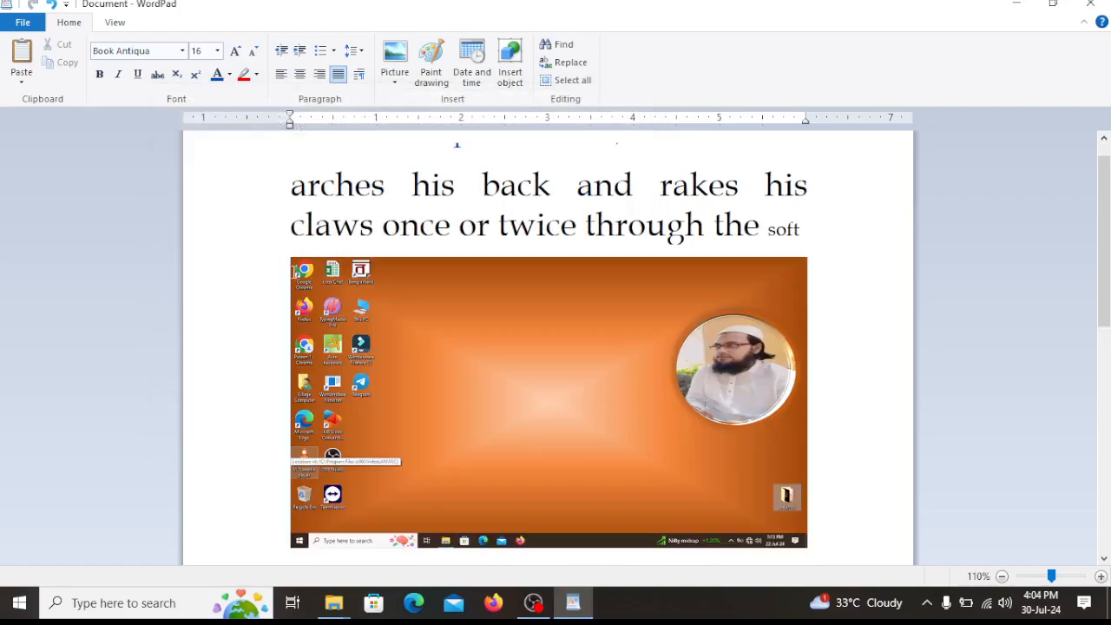
Shrink the inserted picture's width and height until it is about 1.9 inches wide on the ruler
click(331, 284)
drag(292, 259, 517, 396)
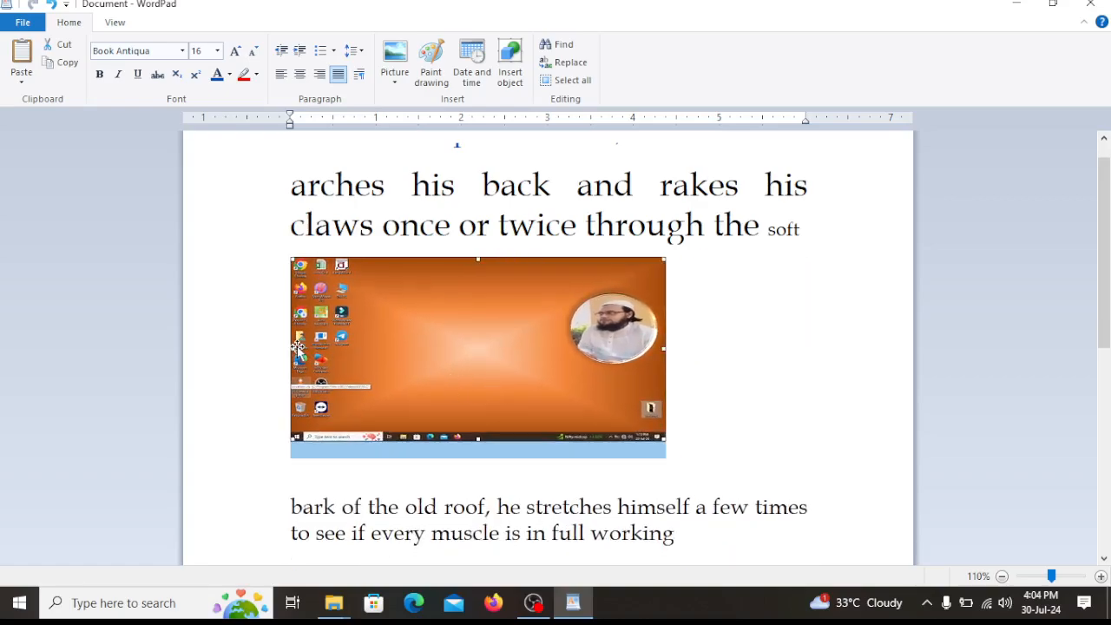
drag(286, 350, 435, 350)
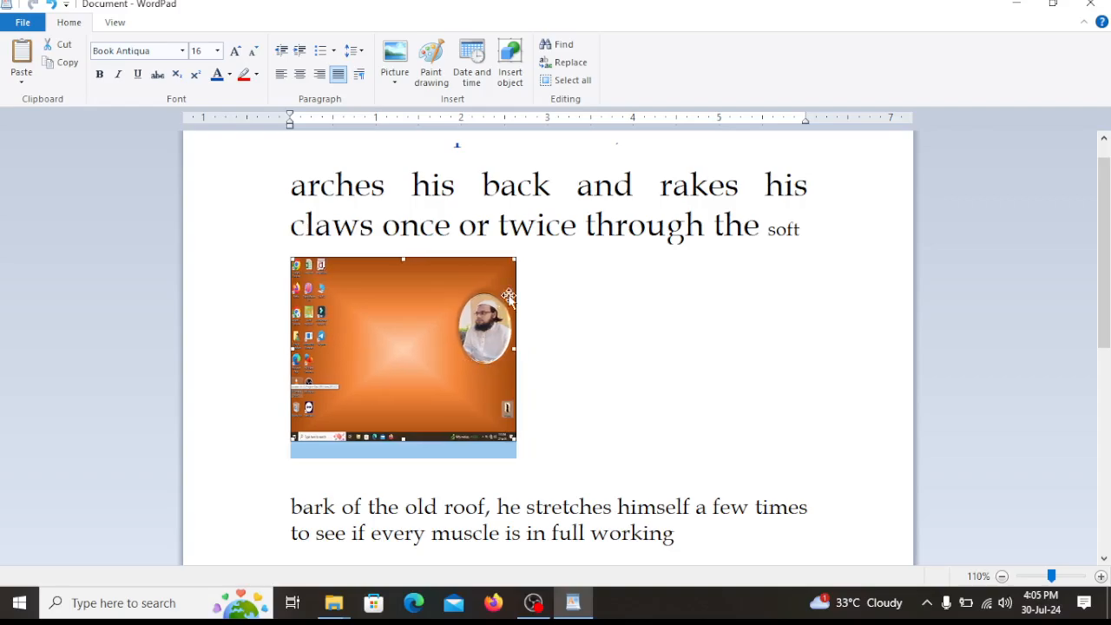
drag(517, 255, 454, 391)
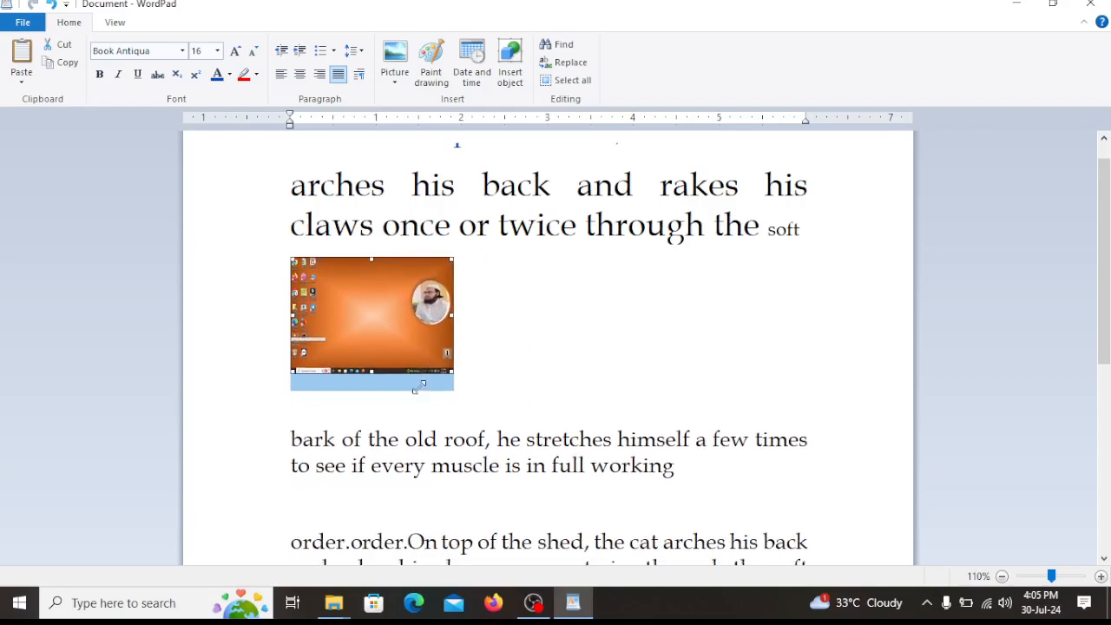
Delete the resized picture and insert the picture "wa" again on the same blank line above "bark of the old roof"
key(Delete)
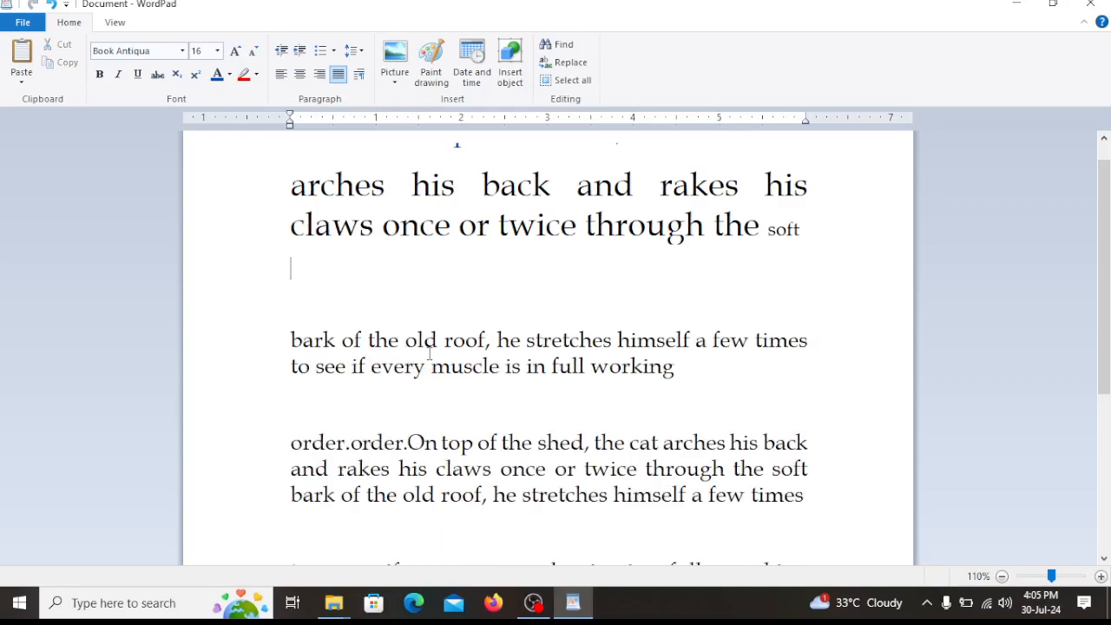
click(395, 54)
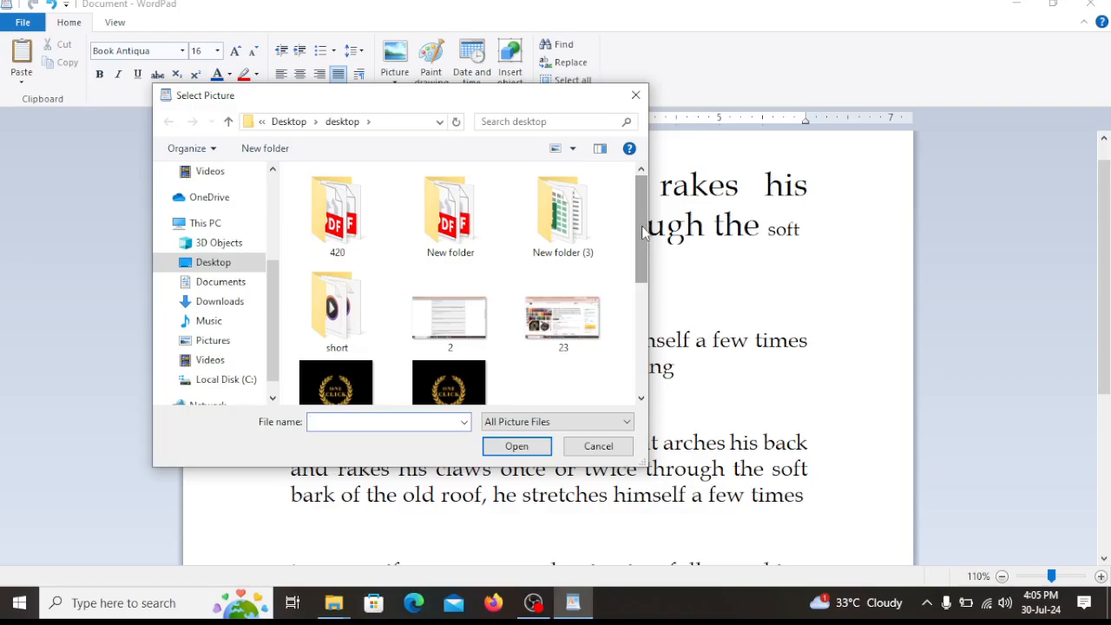
scroll(642, 233, down, 3)
click(561, 364)
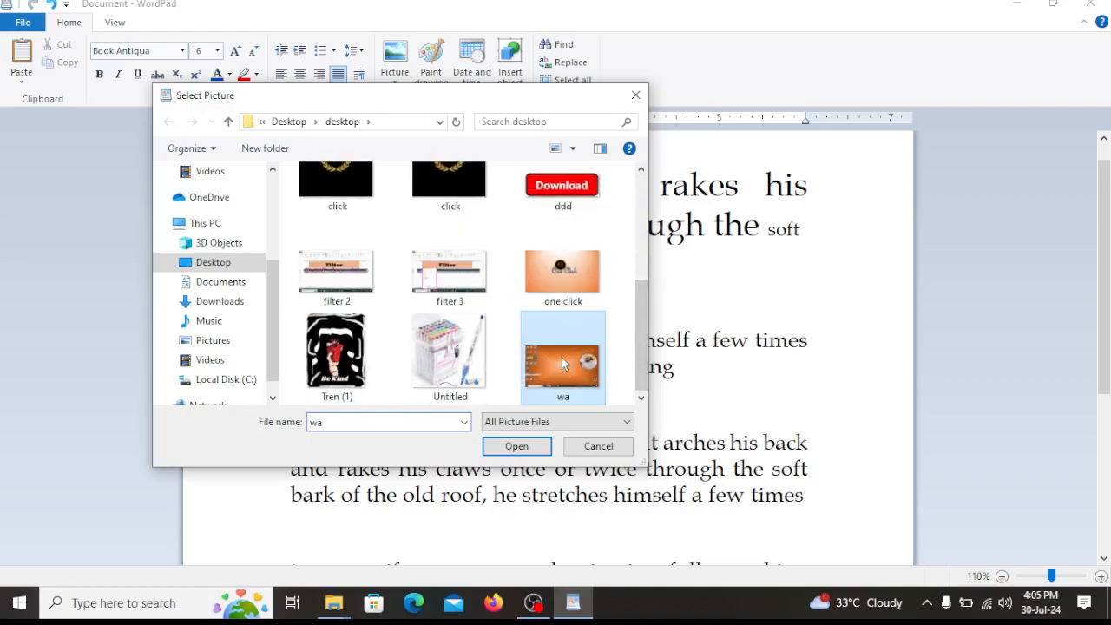
click(510, 450)
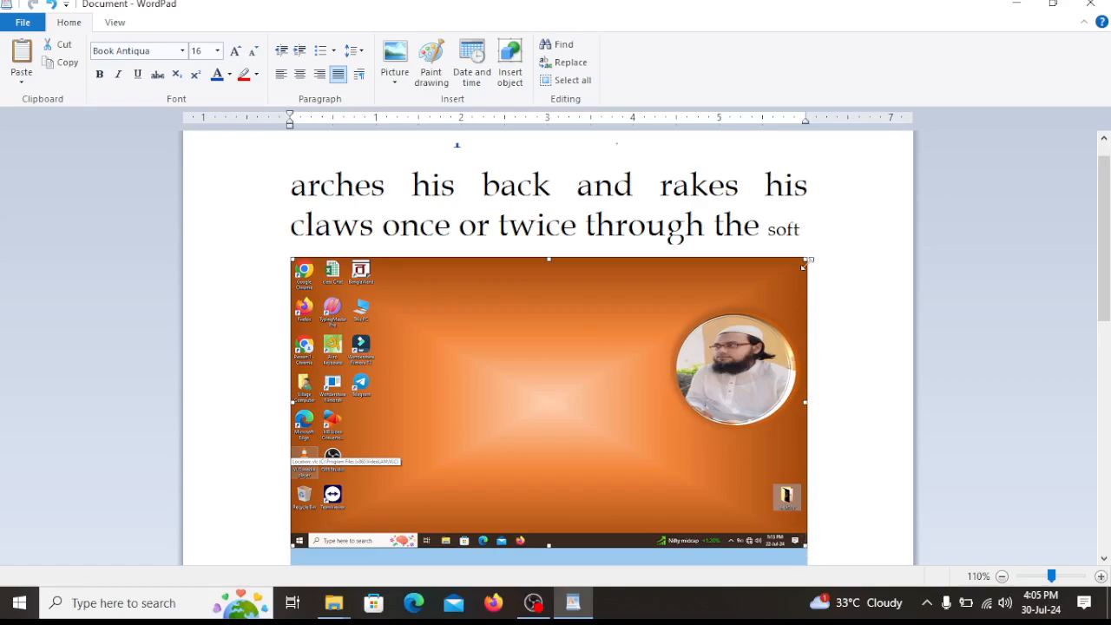
Shrink the reinserted picture to about 2.8 inches wide on the ruler with reduced height, and delete it
drag(802, 267, 775, 318)
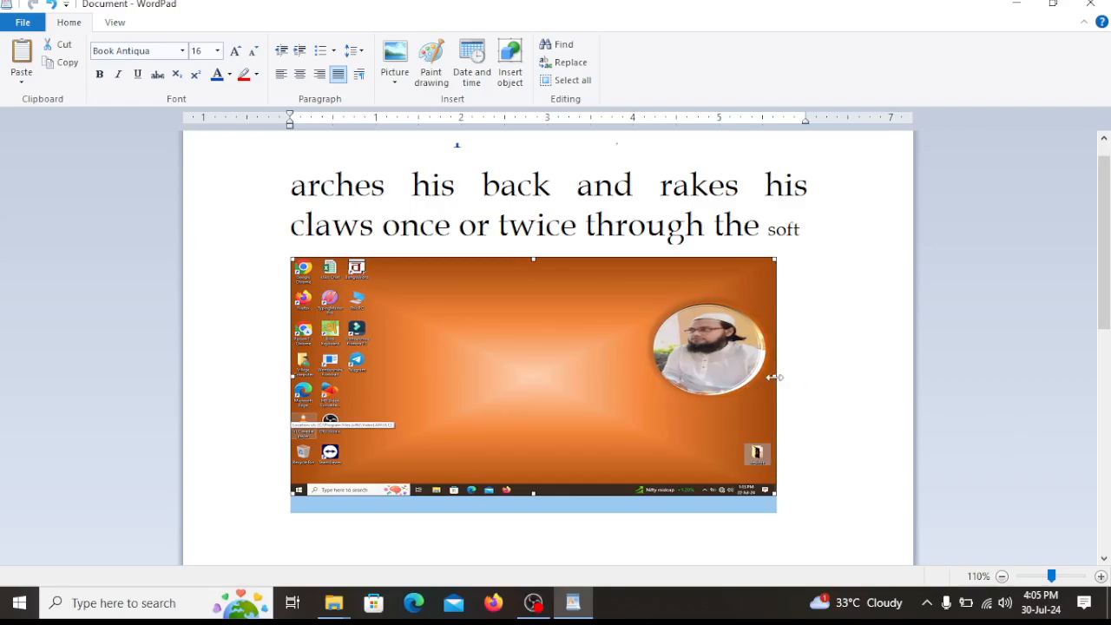
drag(772, 376, 530, 377)
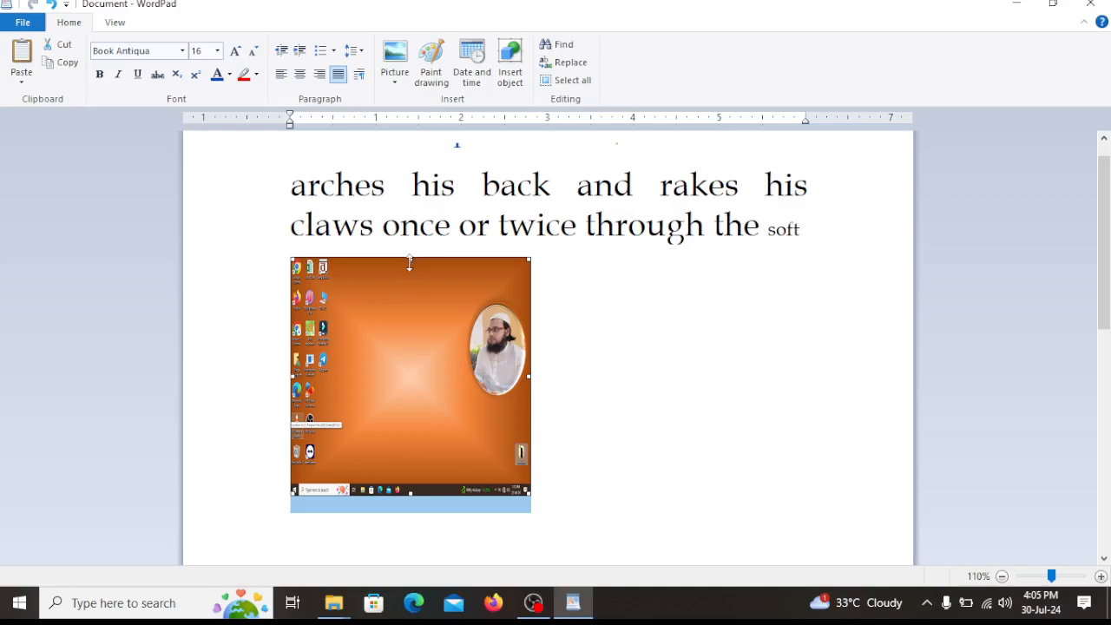
drag(410, 260, 411, 343)
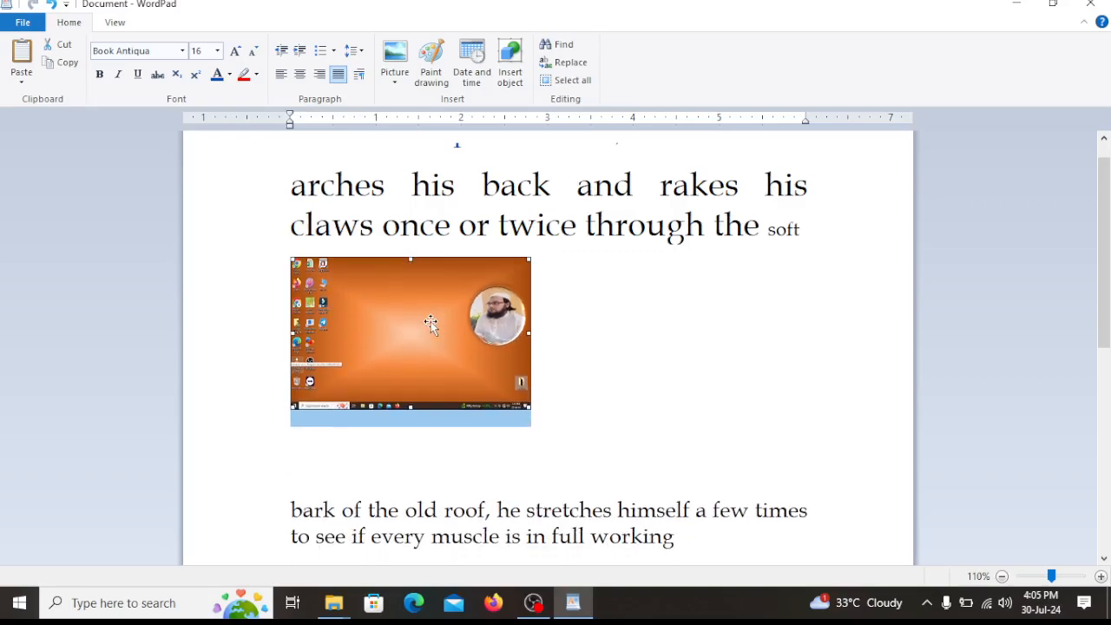
key(Delete)
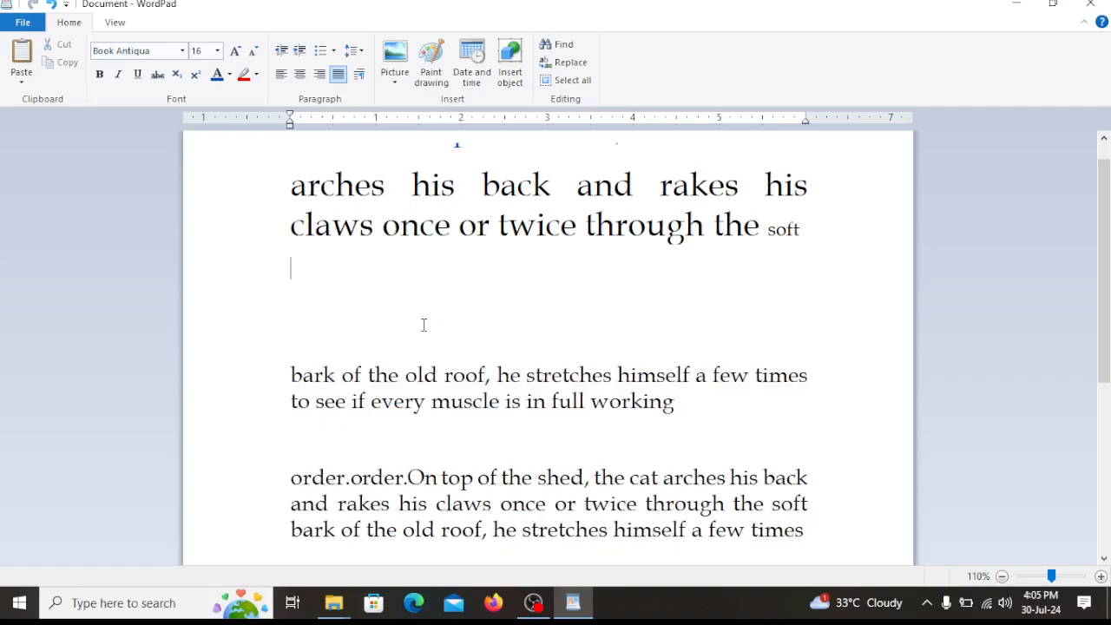
Insert a Paint drawing of a black-outlined circle about 91 × 84 px filled with red, and delete it from the document
click(438, 69)
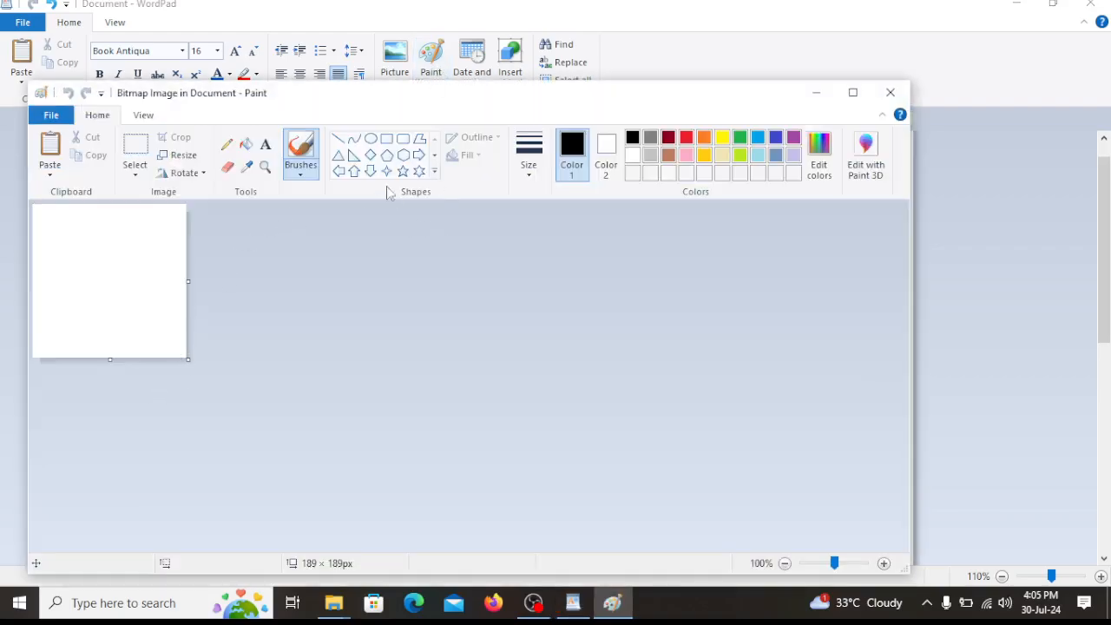
click(370, 139)
drag(77, 238, 154, 310)
click(247, 143)
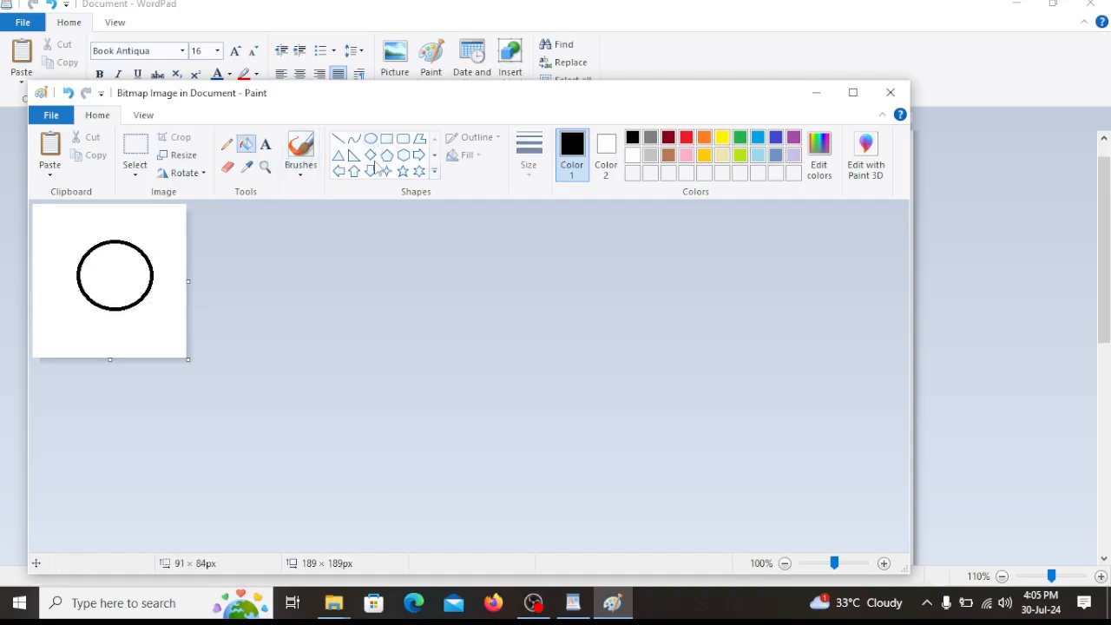
click(686, 138)
click(118, 260)
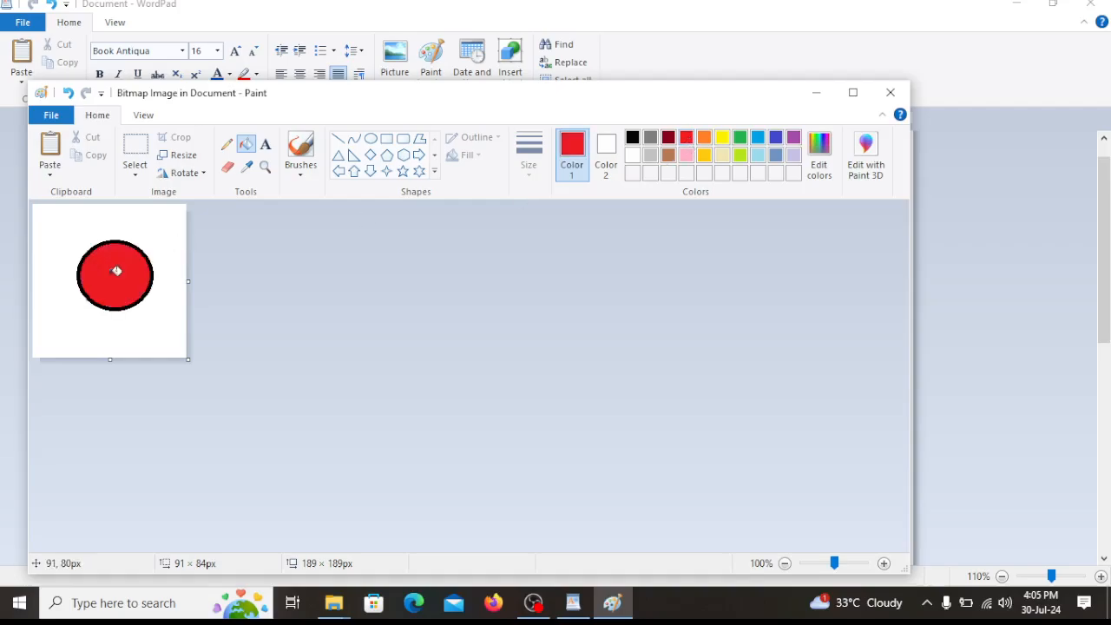
click(890, 93)
click(371, 363)
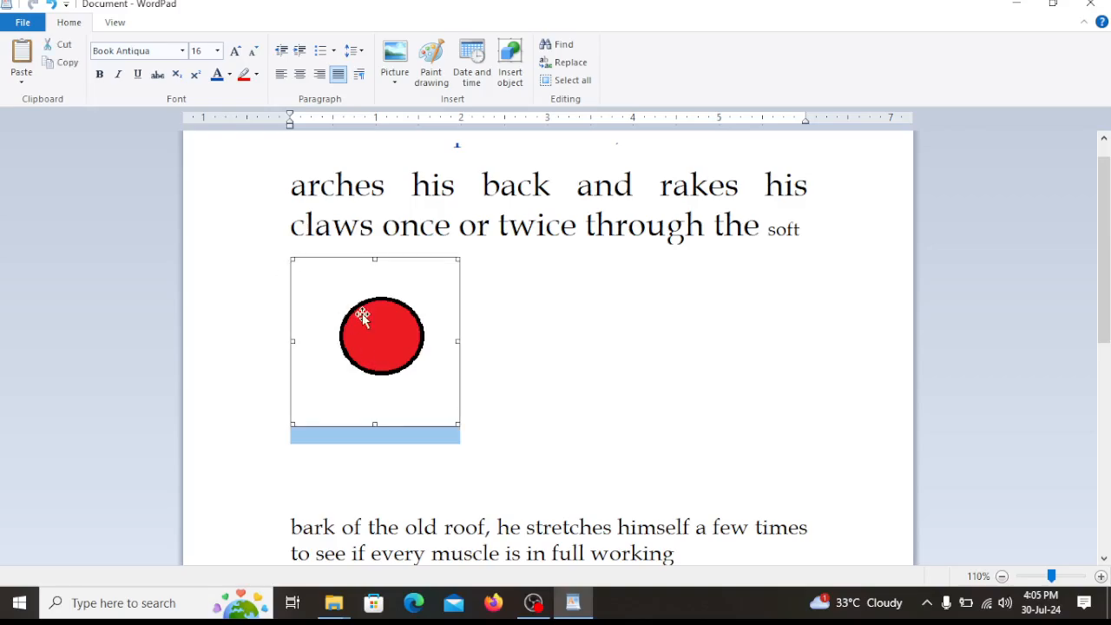
key(Delete)
Insert a Paint drawing of a five-point star about 125 × 110 px with a red outline and brown fill
click(444, 64)
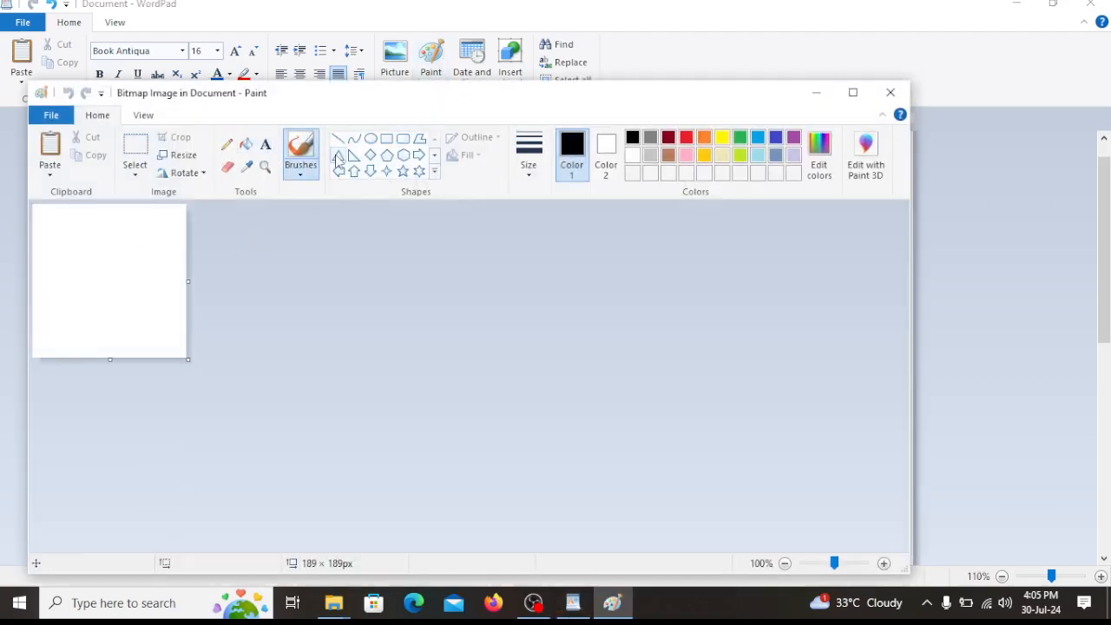
click(403, 171)
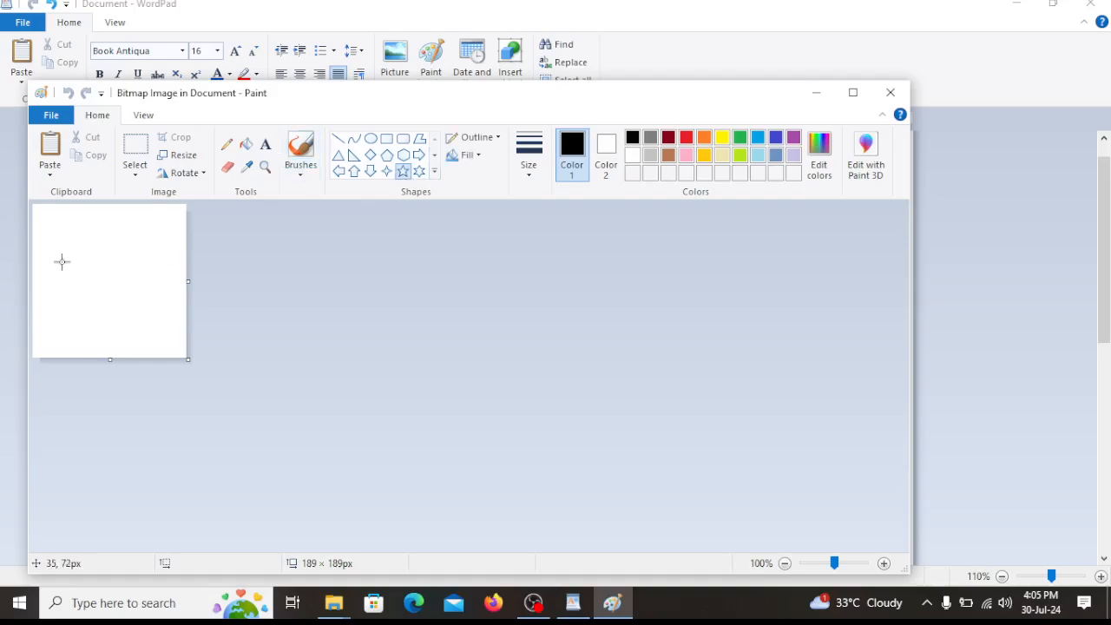
drag(62, 231, 165, 321)
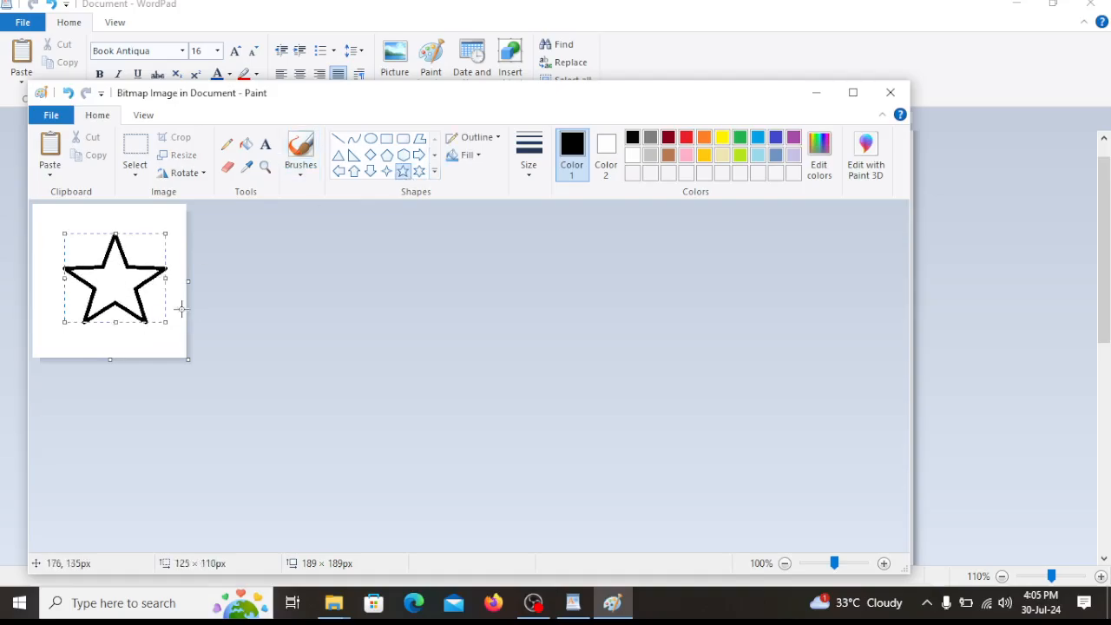
click(685, 137)
click(246, 143)
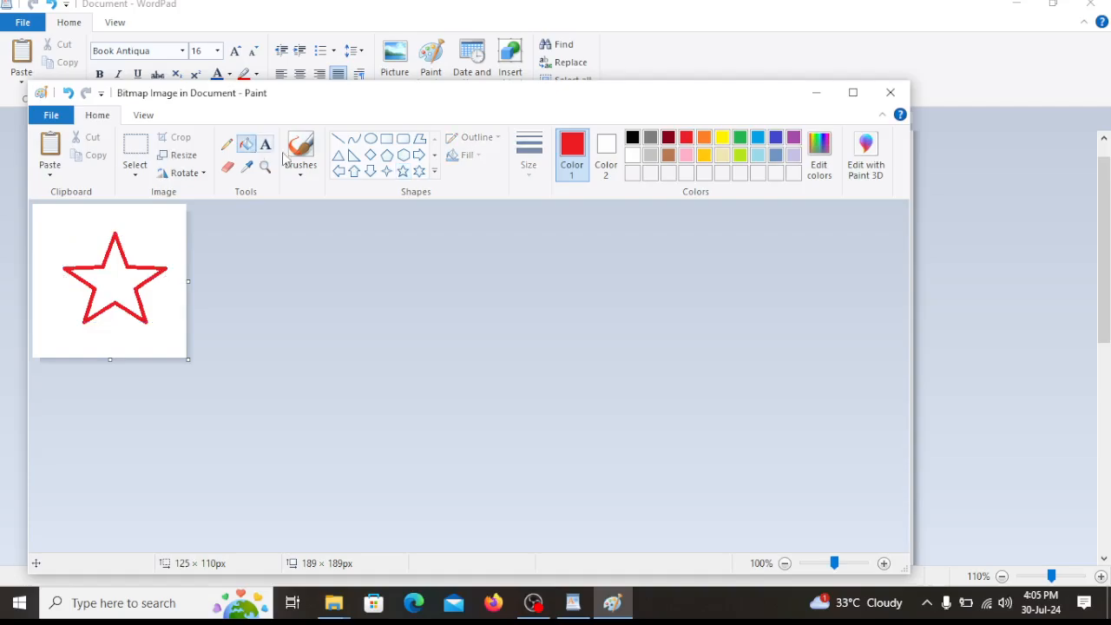
click(668, 154)
click(117, 280)
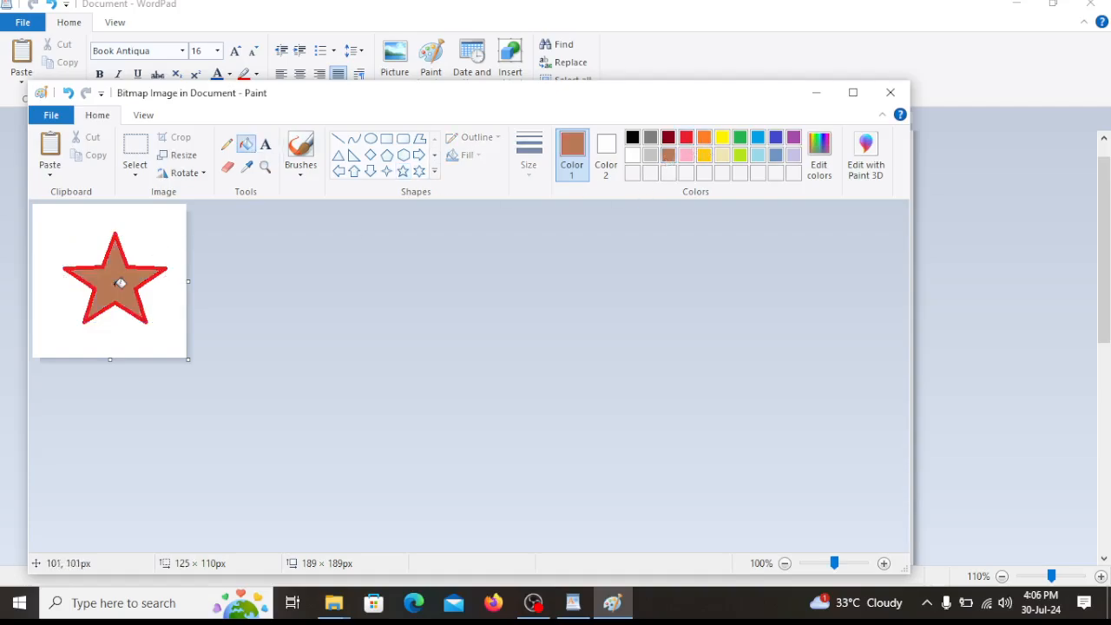
click(891, 92)
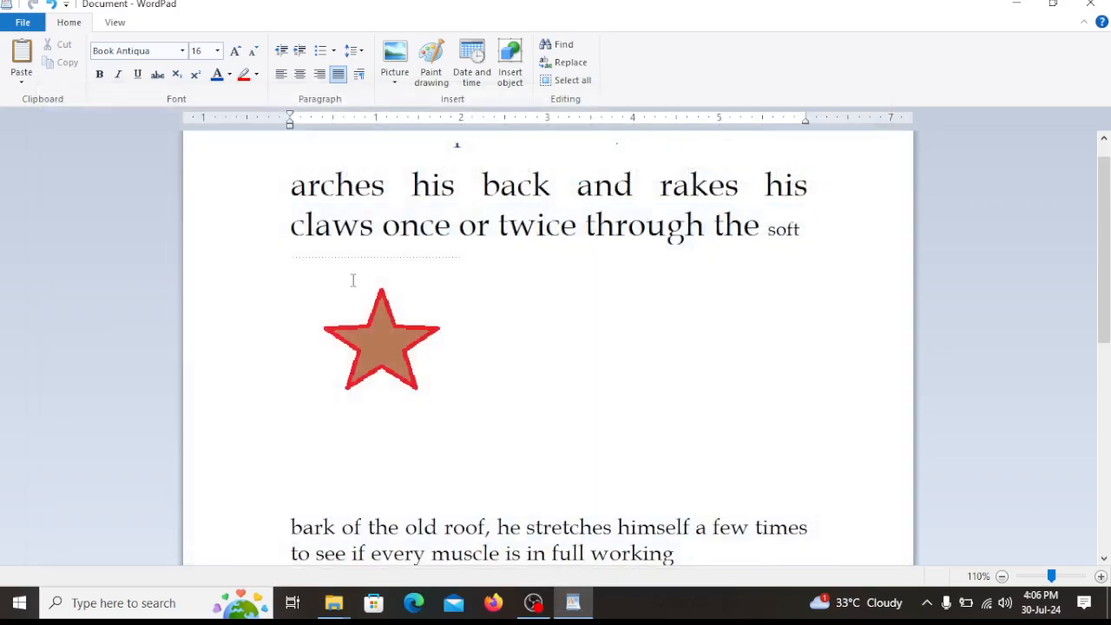
Shrink the star drawing to about 1.4 inches wide on the ruler, and delete it together with its blank line
click(399, 319)
drag(467, 427, 714, 461)
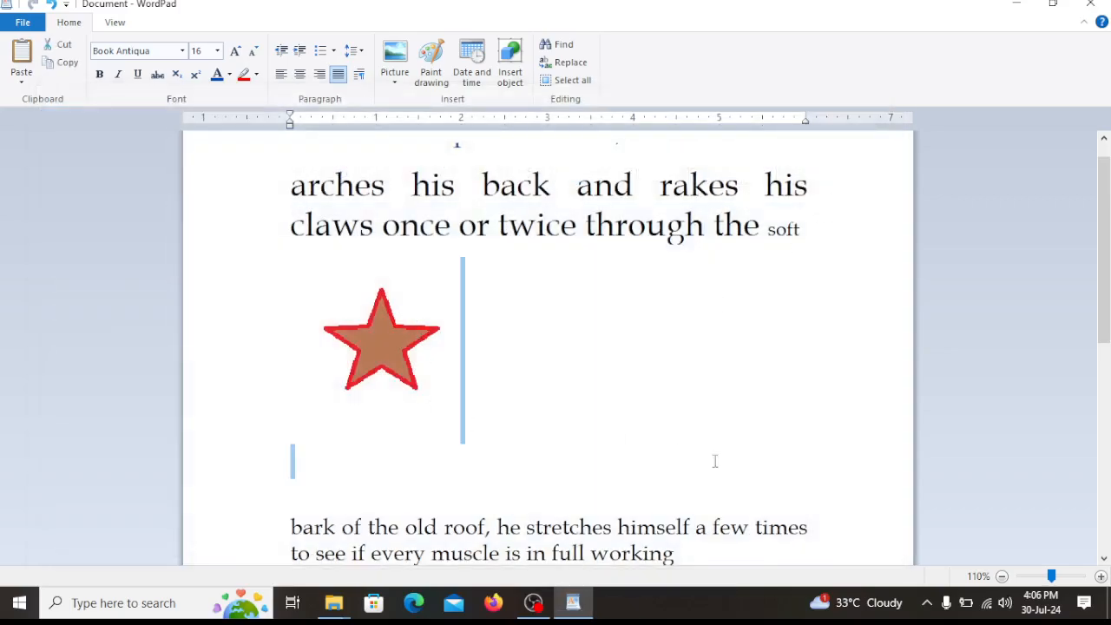
click(387, 347)
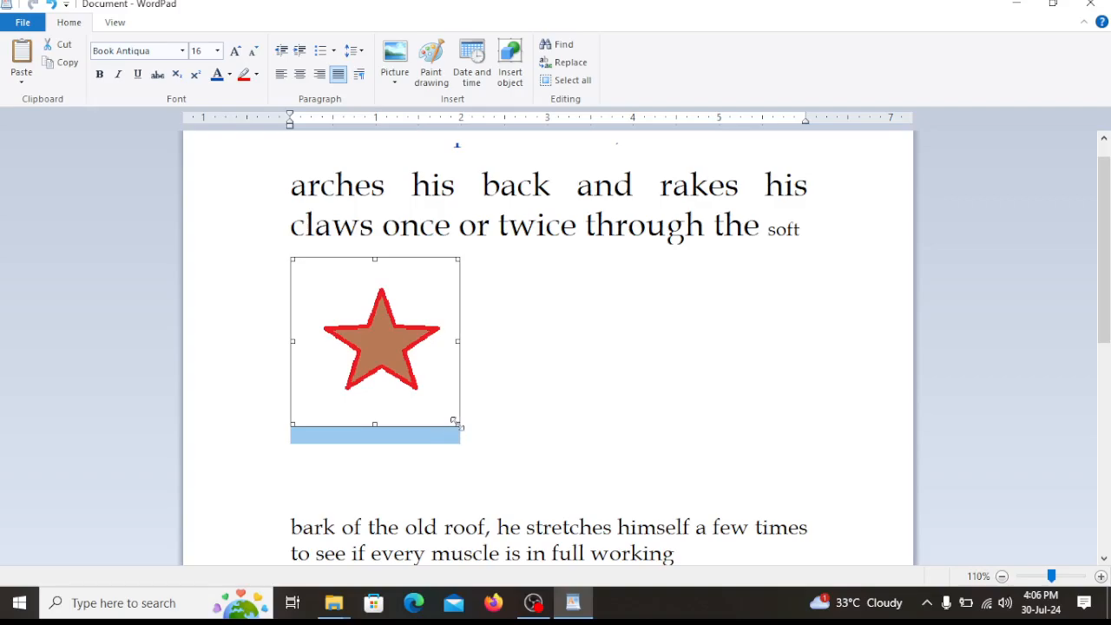
drag(455, 423, 408, 352)
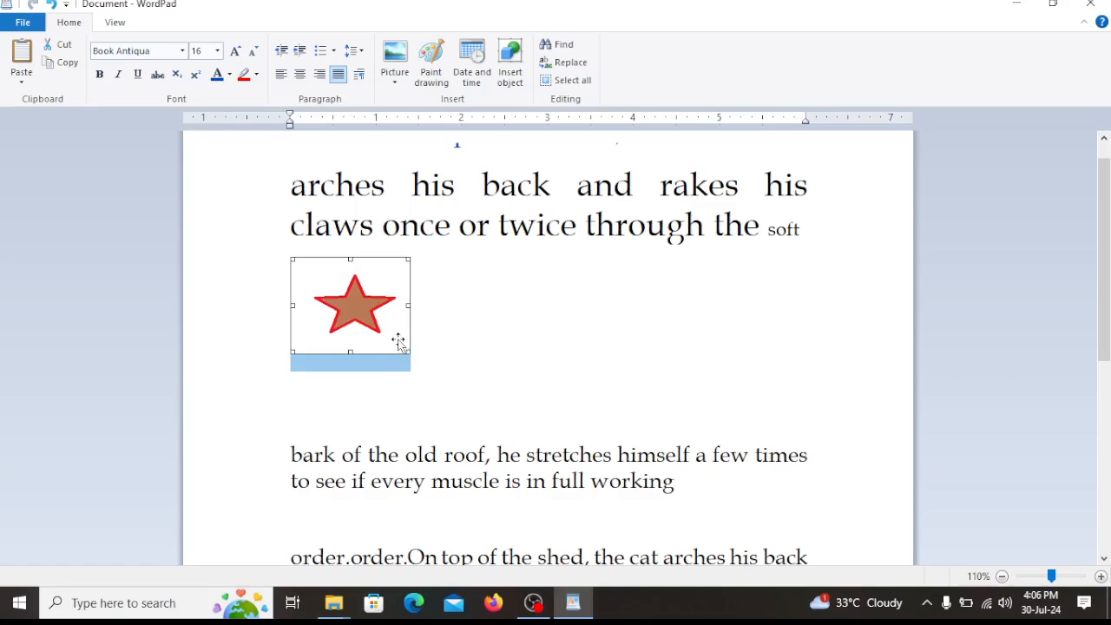
key(Delete)
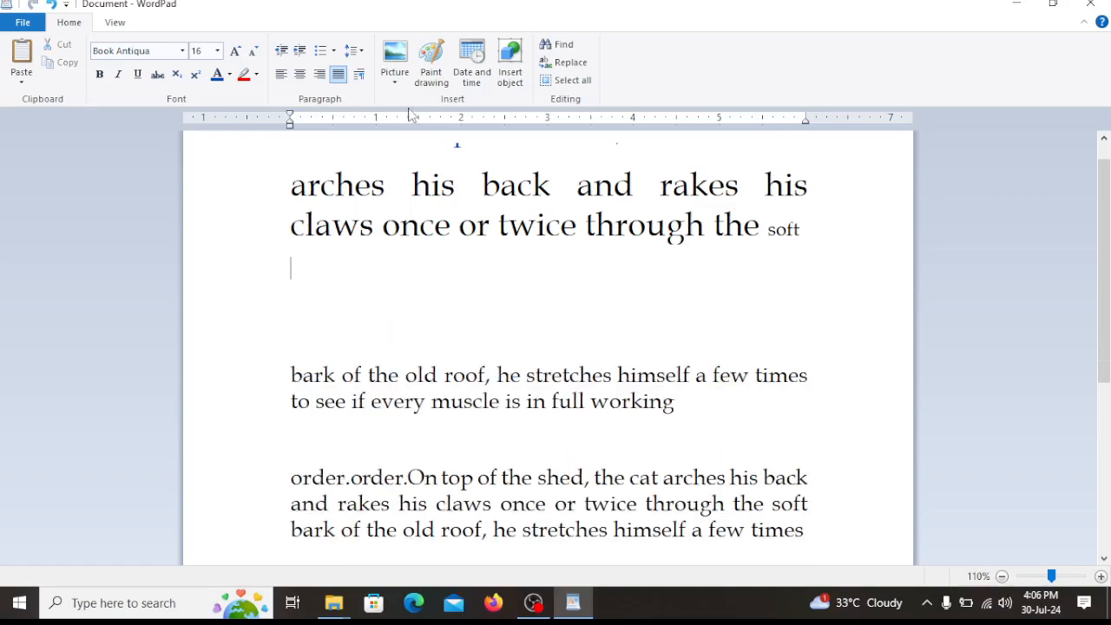
key(BackSpace)
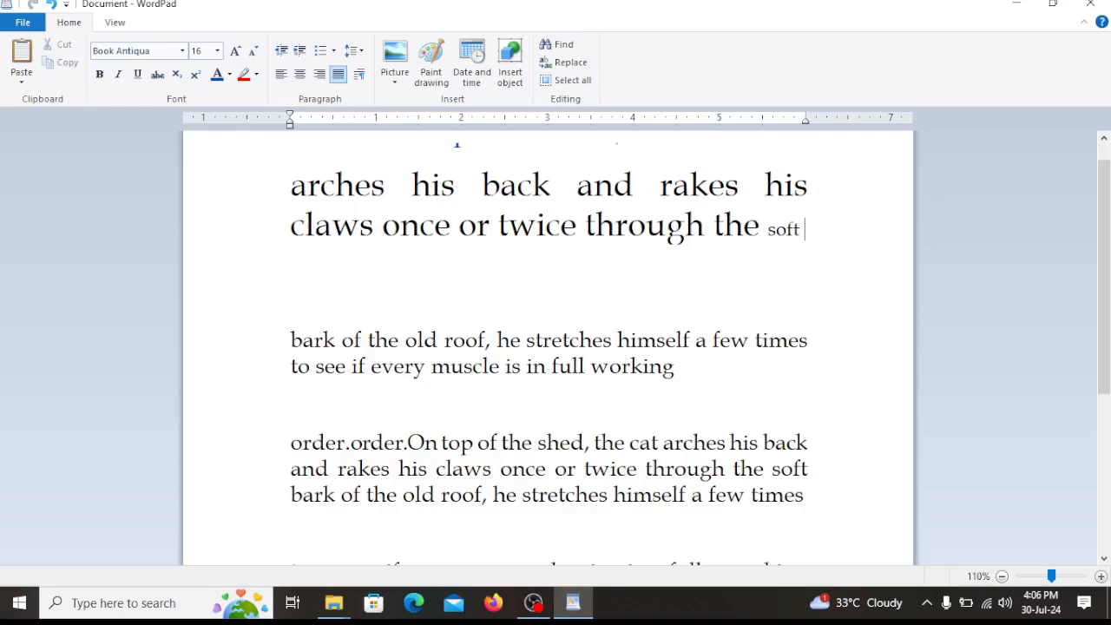
Insert the current date as 30-Jul-24 after "soft", and delete the date along with that word
click(474, 73)
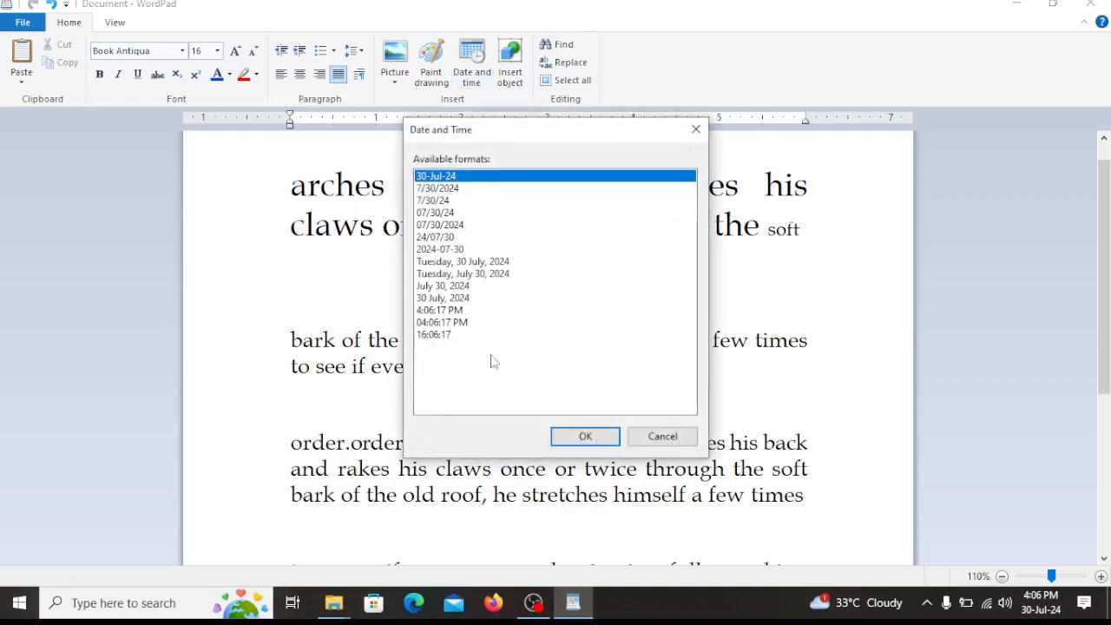
click(596, 437)
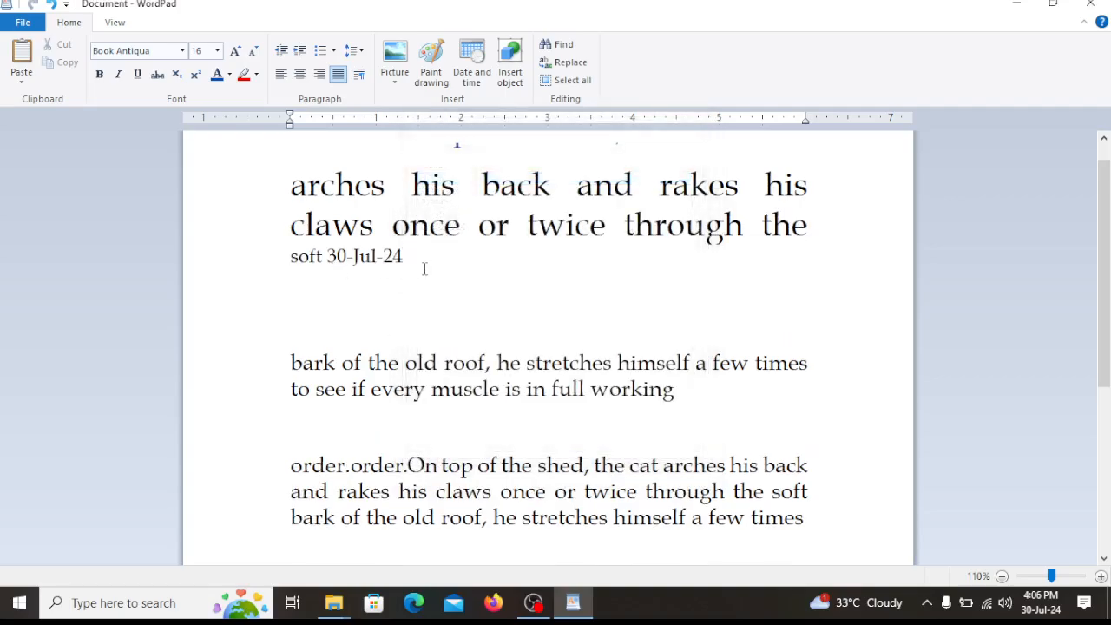
drag(425, 269, 292, 261)
key(Delete)
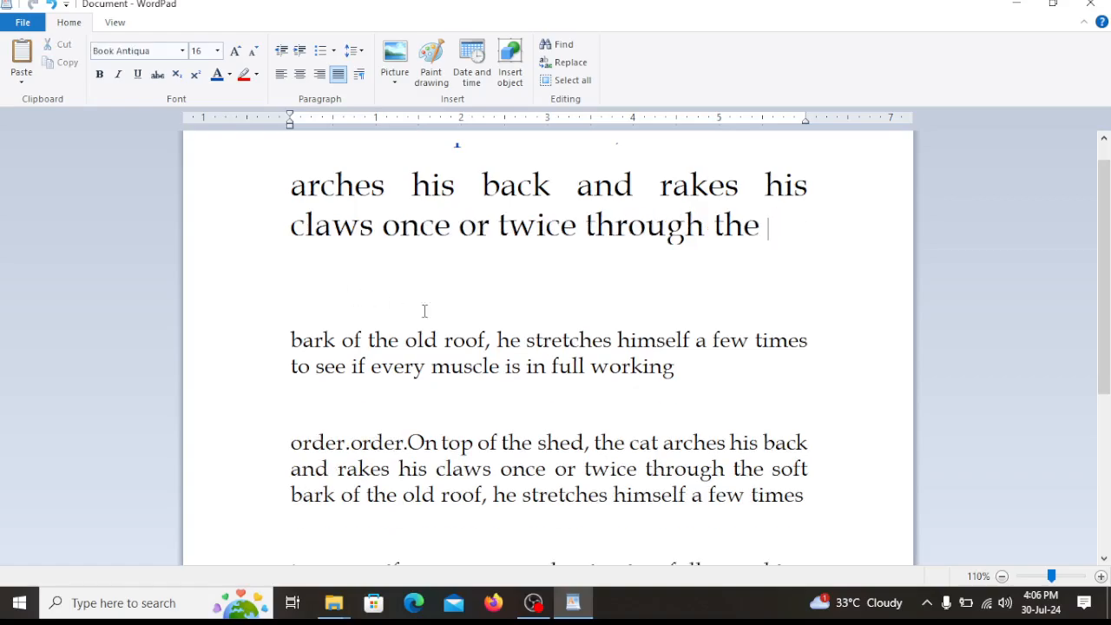
Insert the current date as 30-Jul-24 after "the cat arches" at the end of the last body paragraph
scroll(370, 280, up, 1)
scroll(371, 277, down, 5)
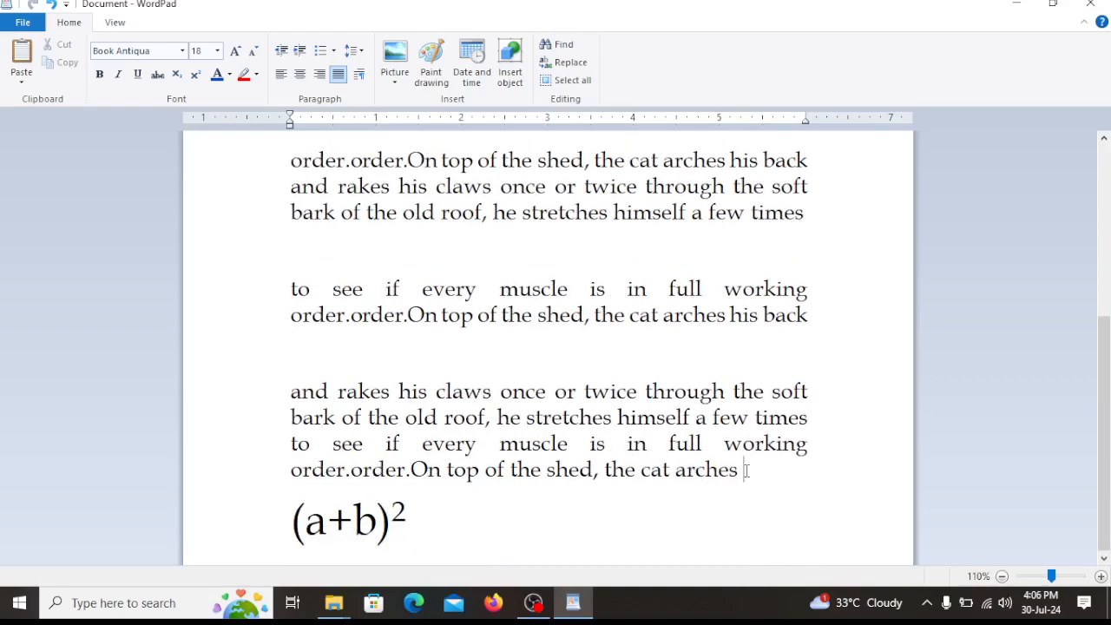
click(484, 76)
click(585, 436)
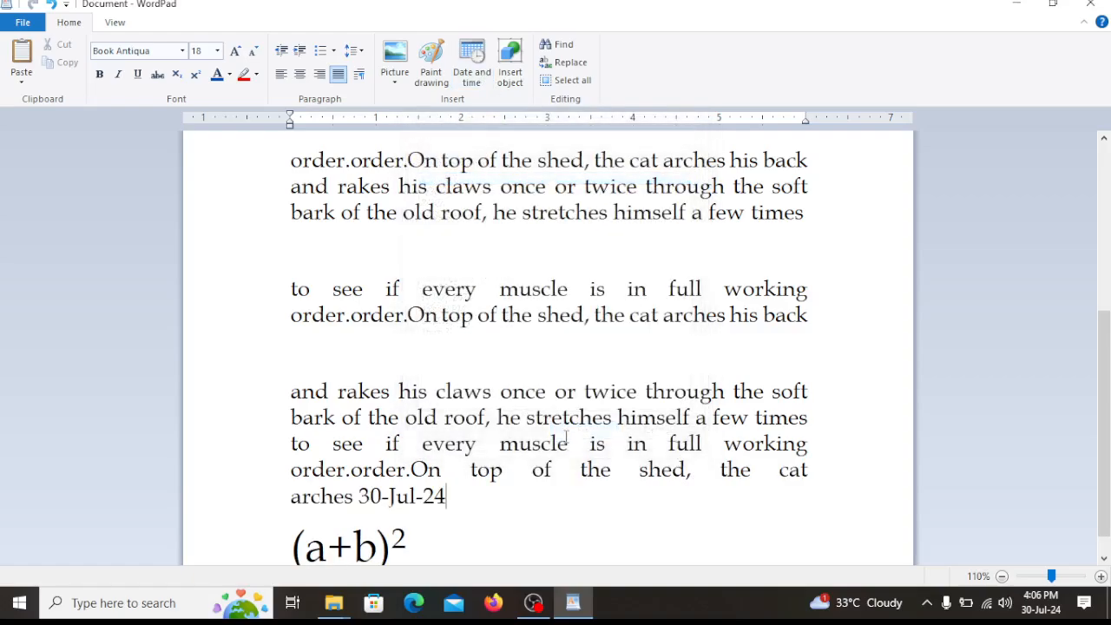
Insert the current date as 30-Jul-24 on the blank line above "bark of the old roof"
scroll(425, 495, up, 5)
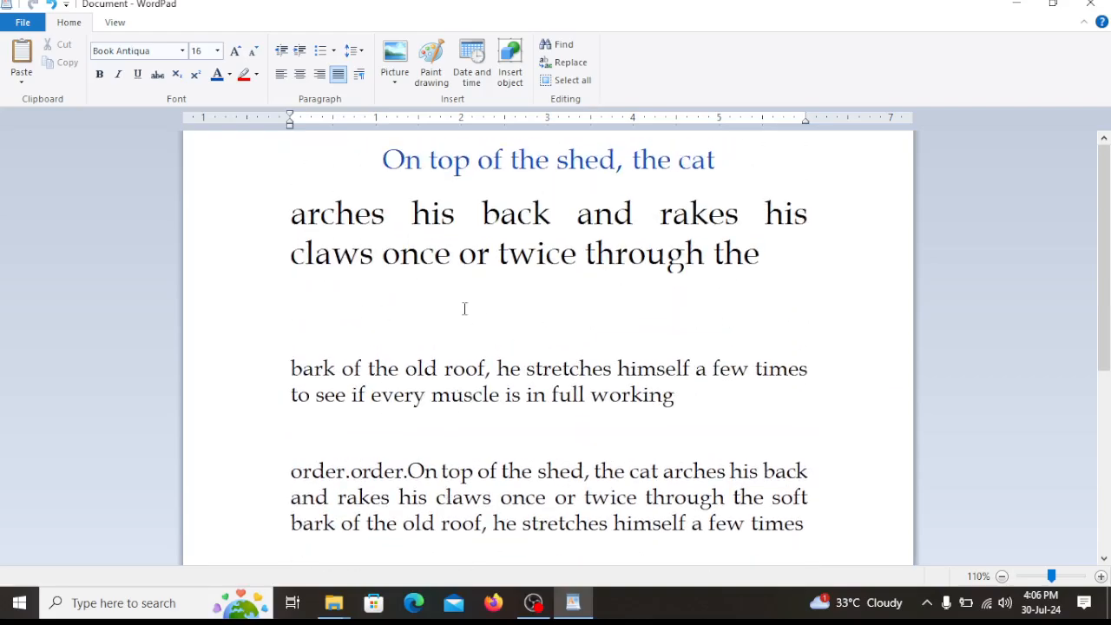
click(465, 309)
click(471, 62)
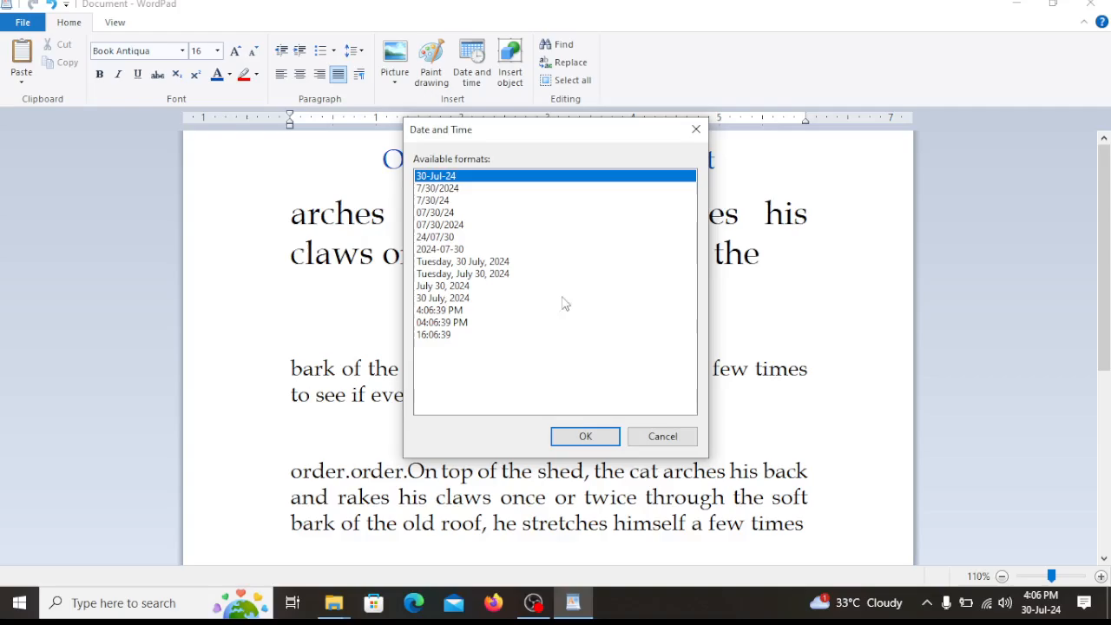
click(584, 436)
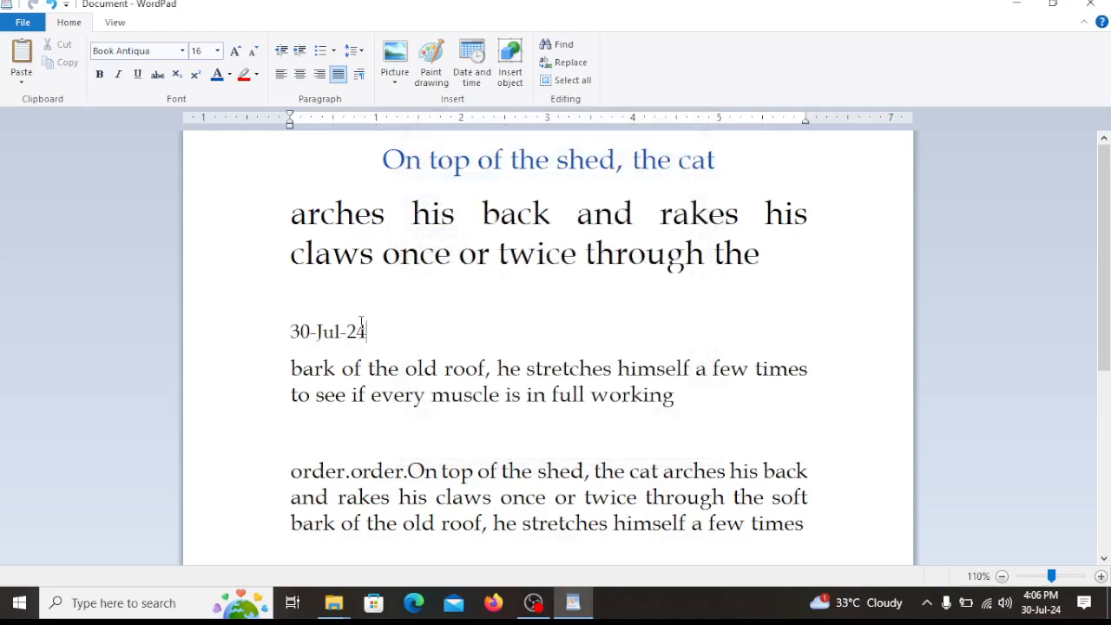
Delete the 30-Jul-24 date together with its line above "bark of the old roof"
drag(370, 338, 295, 337)
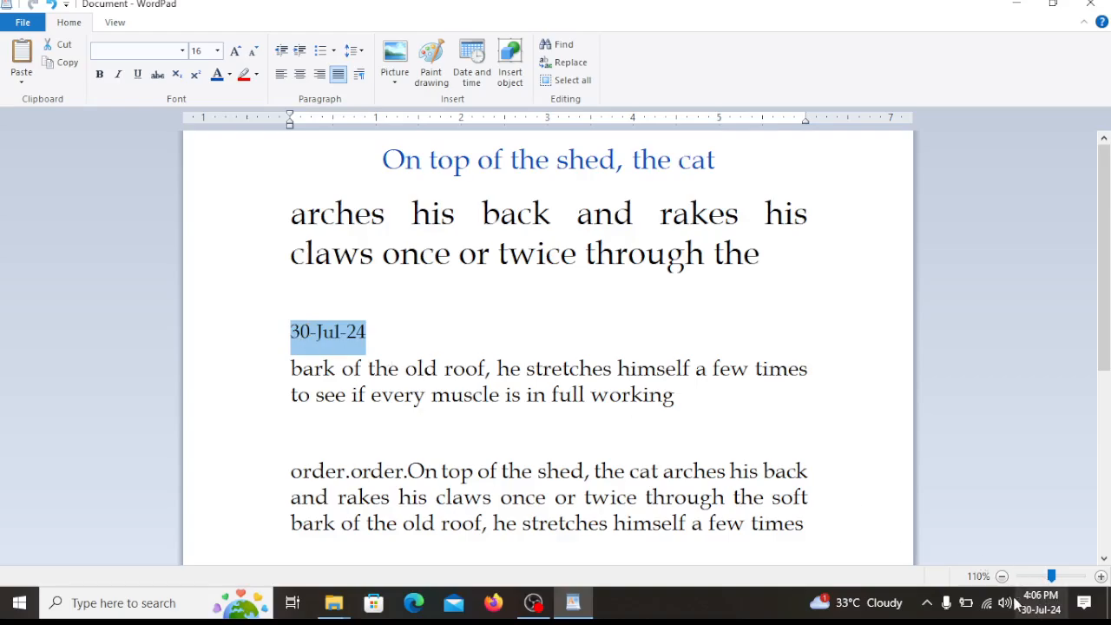
click(350, 329)
drag(375, 331, 257, 332)
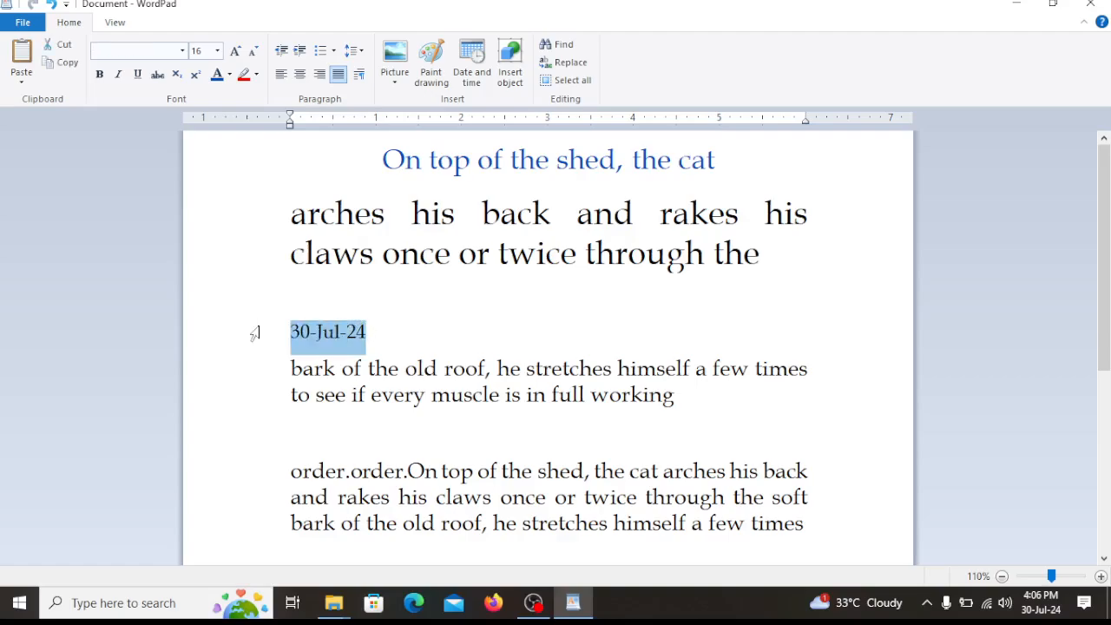
click(399, 334)
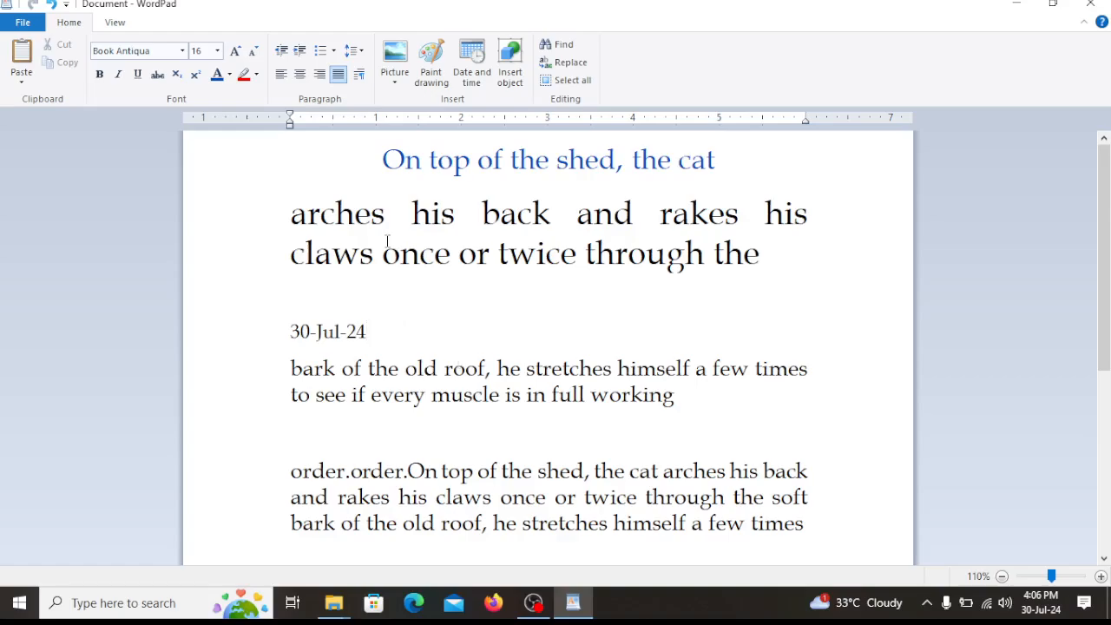
drag(387, 331, 293, 330)
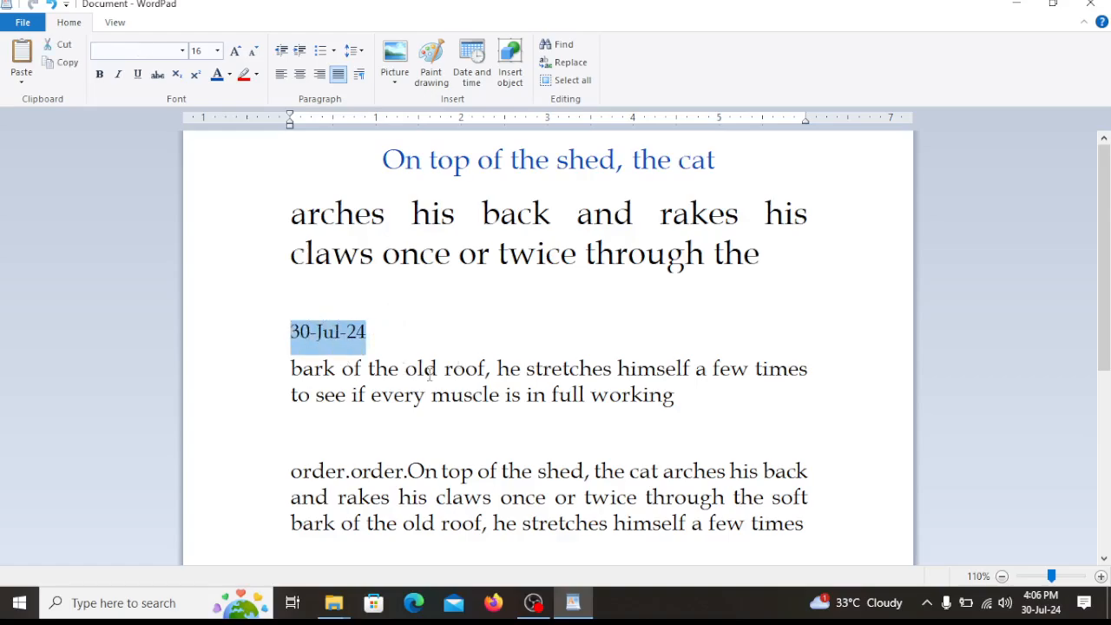
key(BackSpace)
key(BackSpace)
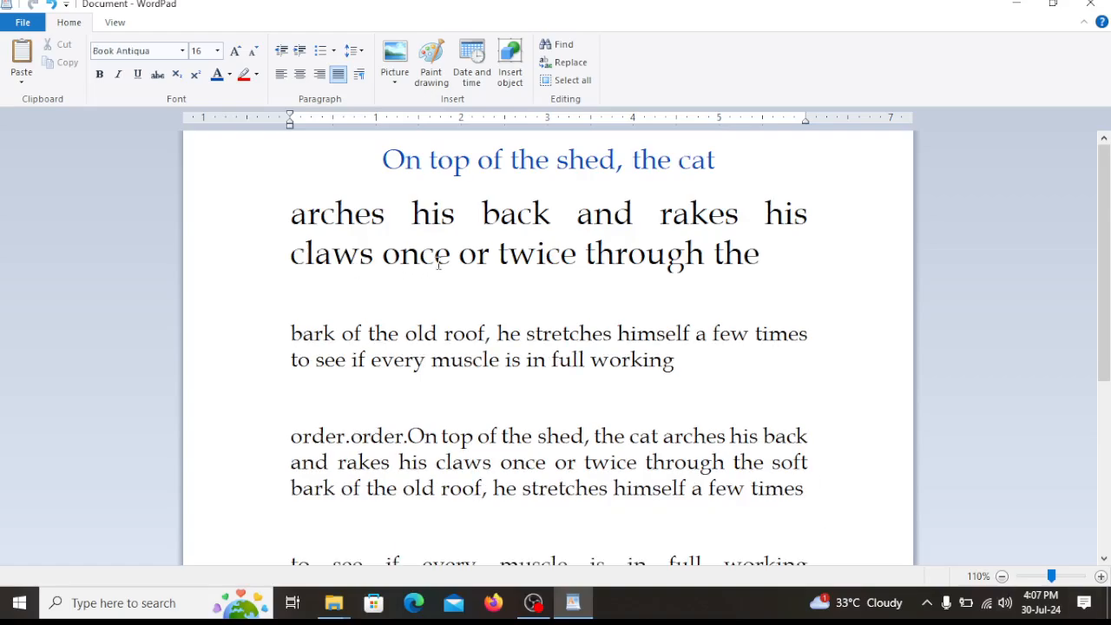
Examine the object types offered for insertion and the paragraph indentation, spacing and alignment settings without changing them
click(510, 63)
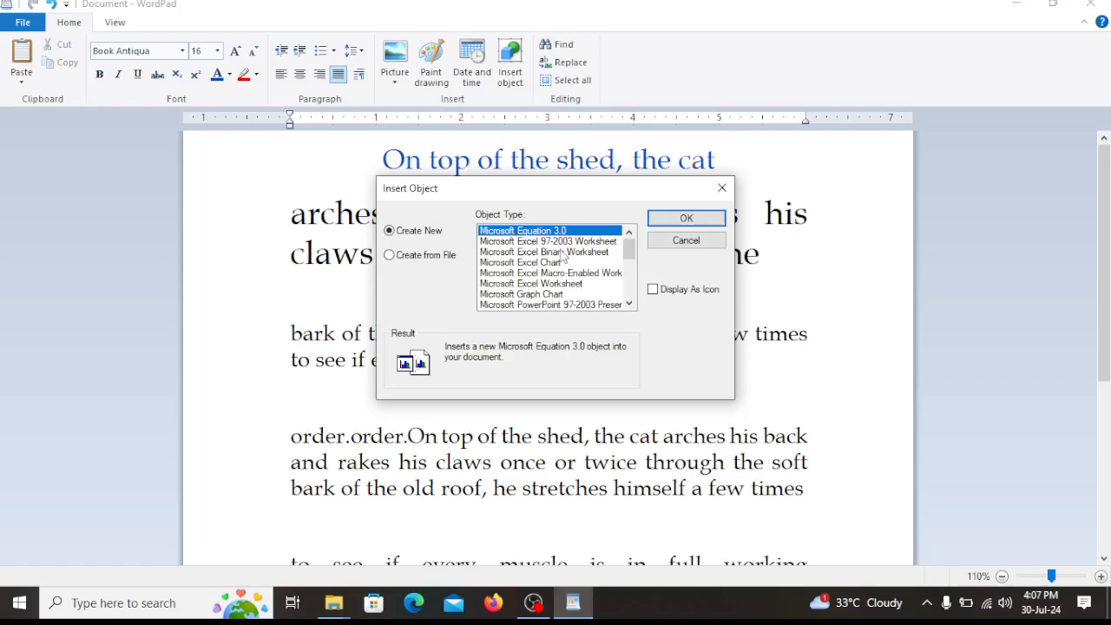
click(698, 239)
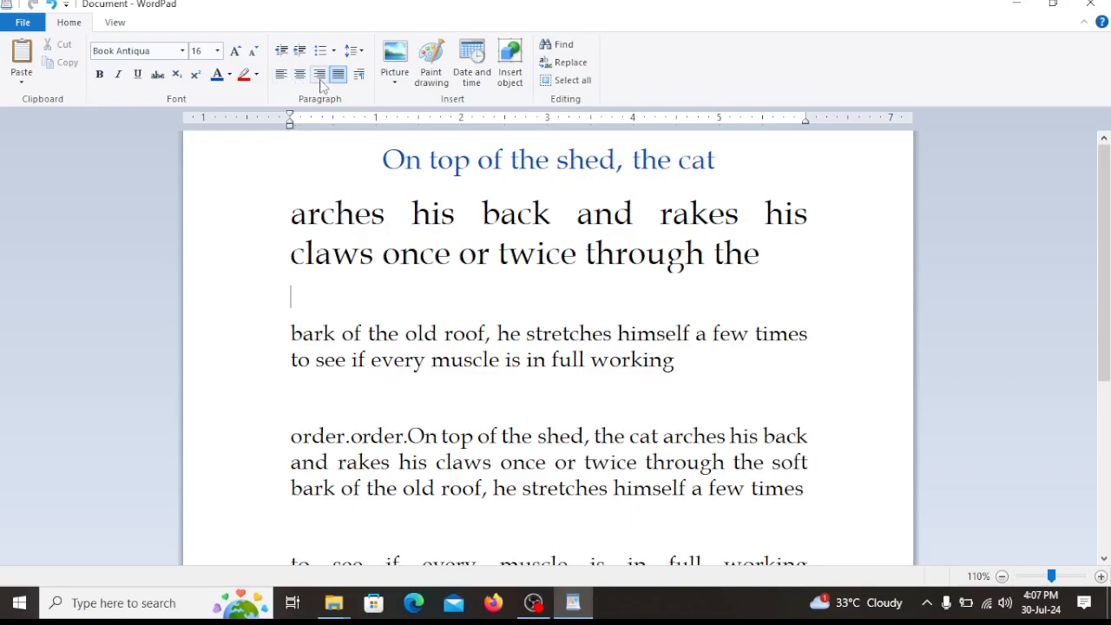
click(358, 75)
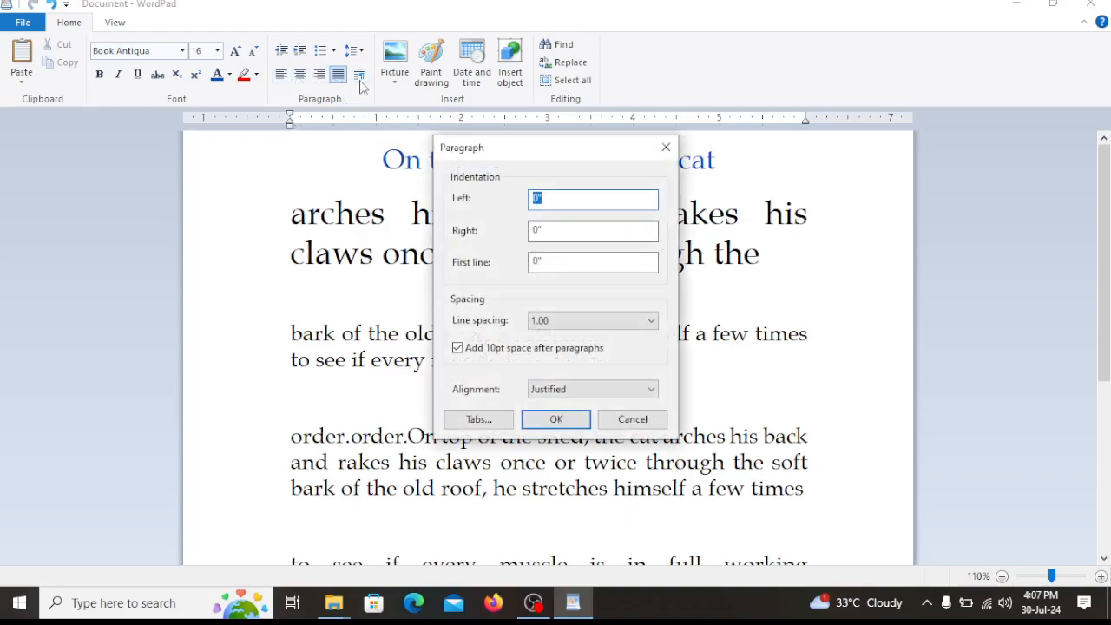
click(533, 419)
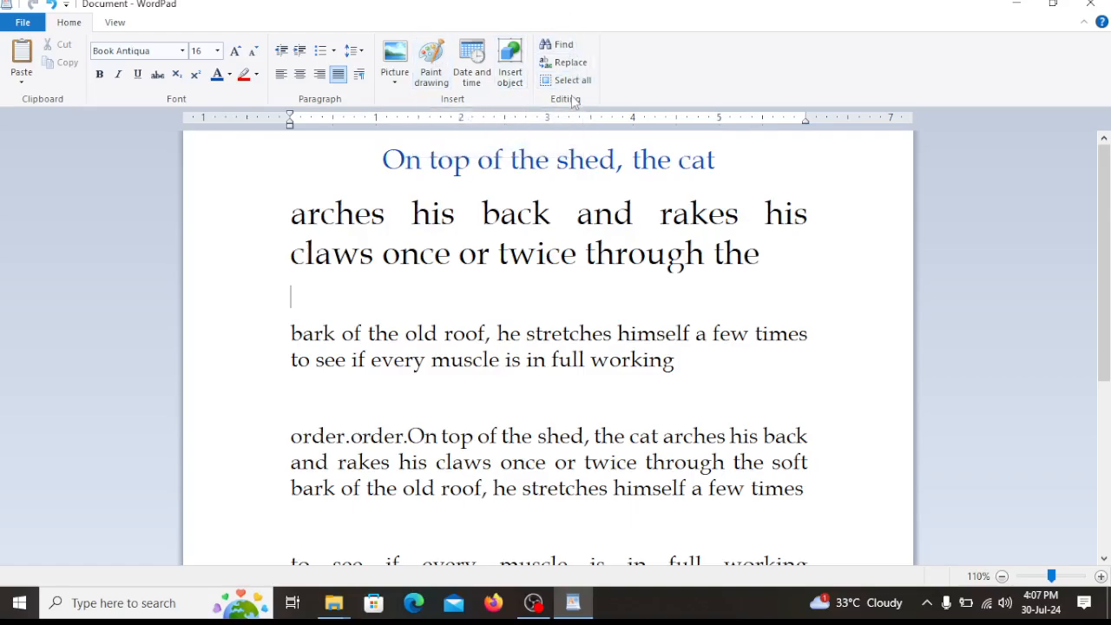
click(567, 261)
Zoom the document in to 220%
click(111, 23)
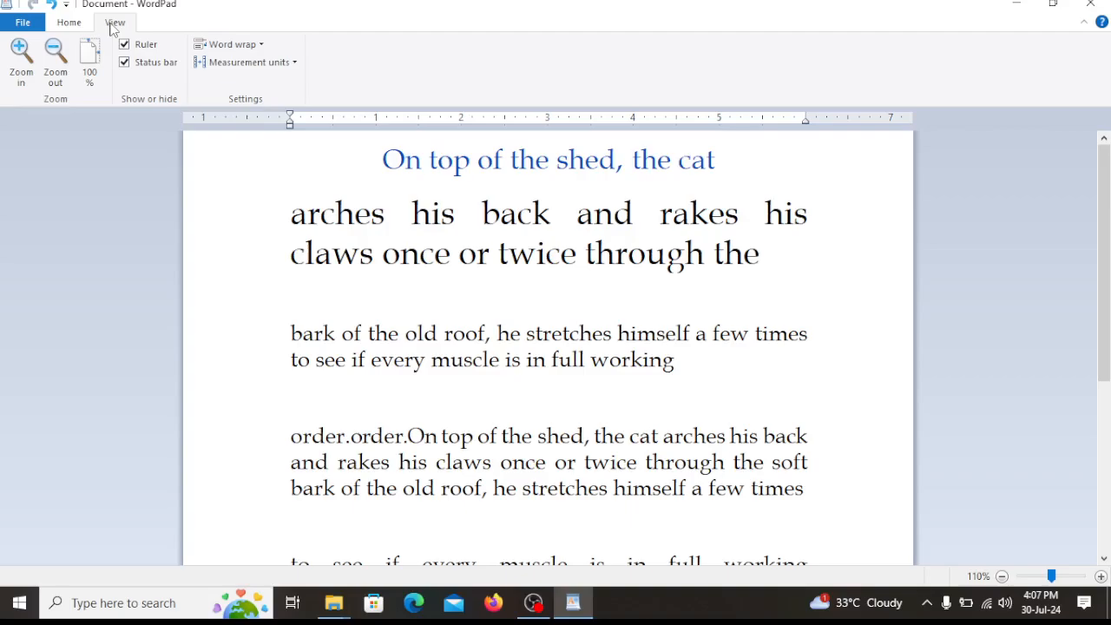
click(26, 70)
click(26, 70)
click(26, 70)
click(26, 69)
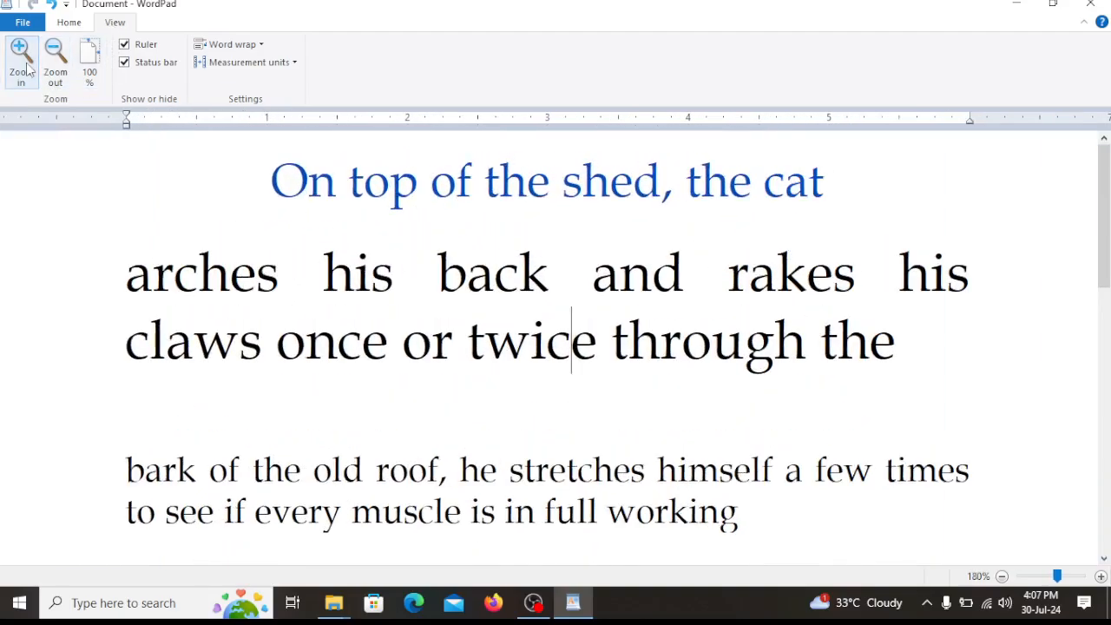
click(26, 70)
click(26, 69)
click(26, 69)
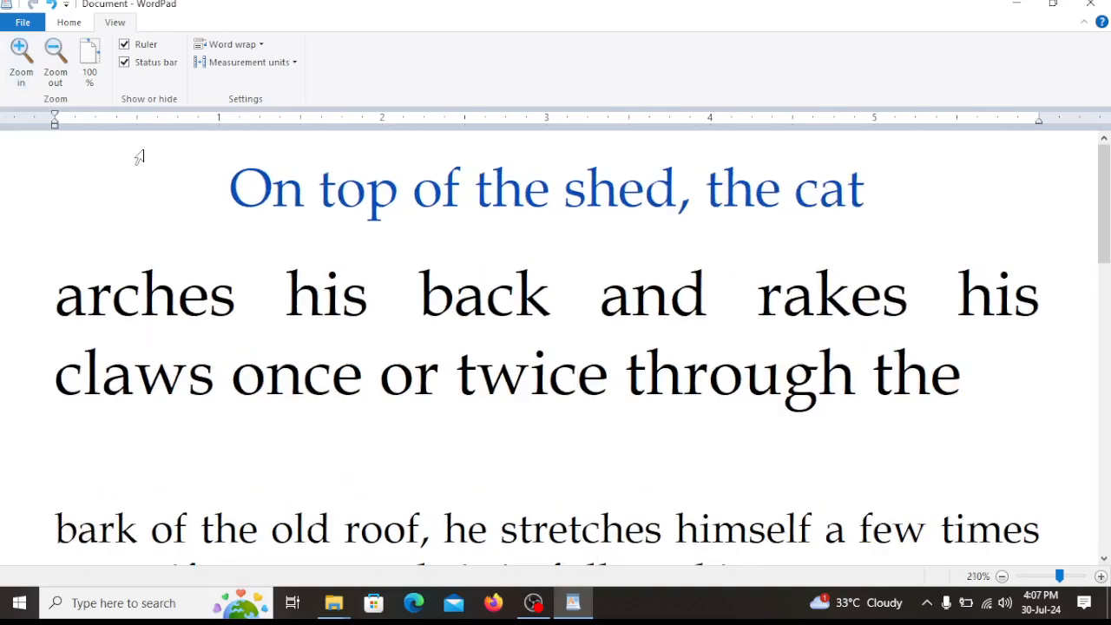
click(22, 65)
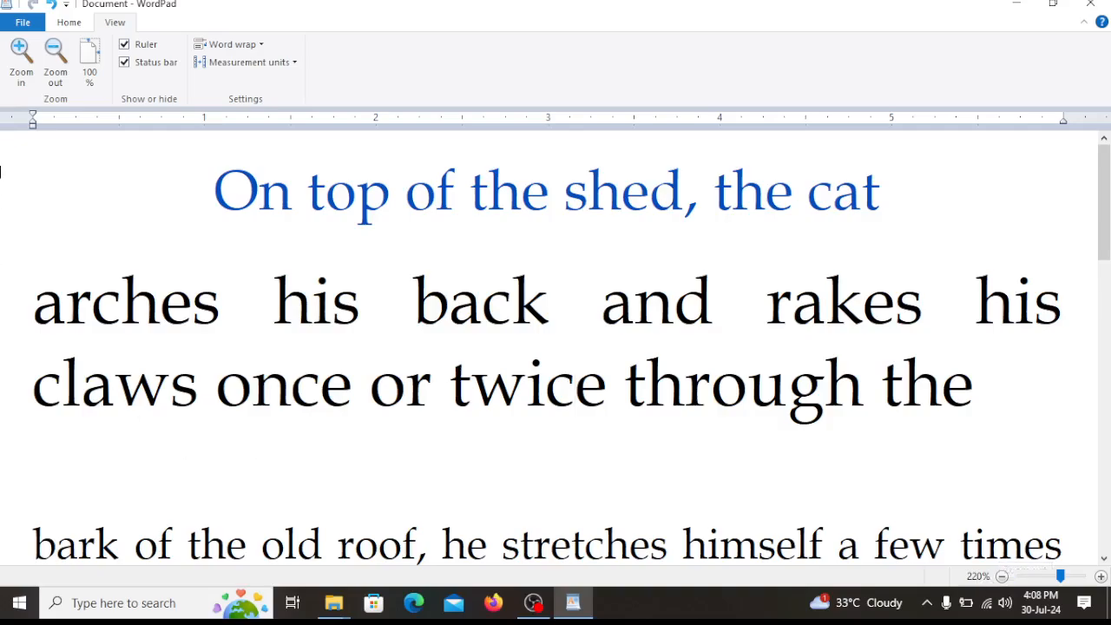
Zoom the document back out to 100%
click(55, 63)
click(54, 63)
click(55, 63)
click(55, 62)
click(55, 62)
click(54, 63)
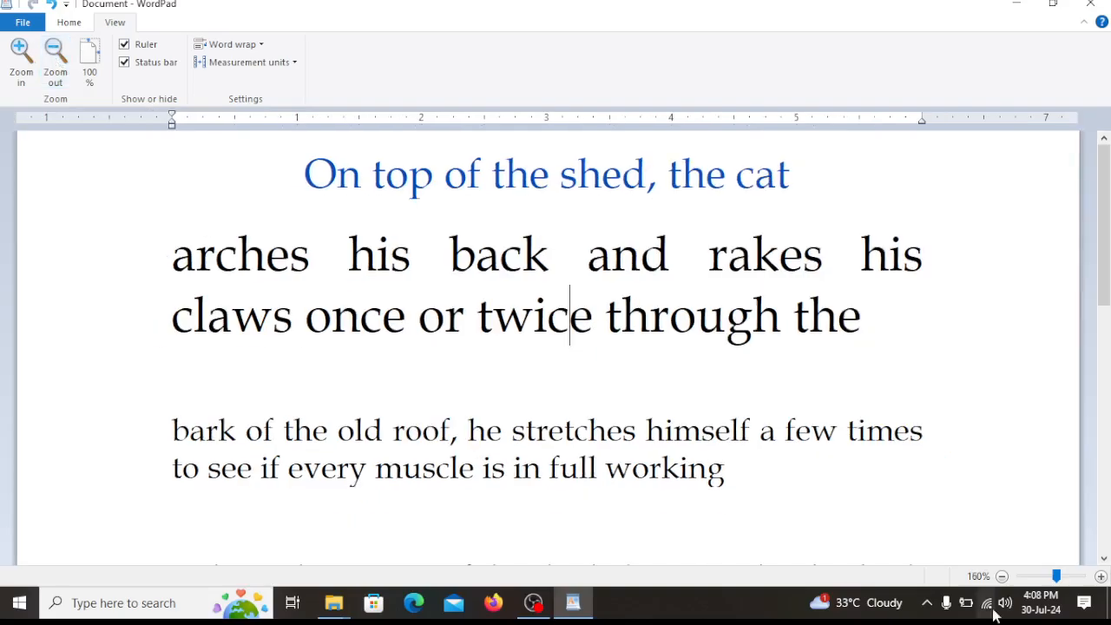
click(59, 56)
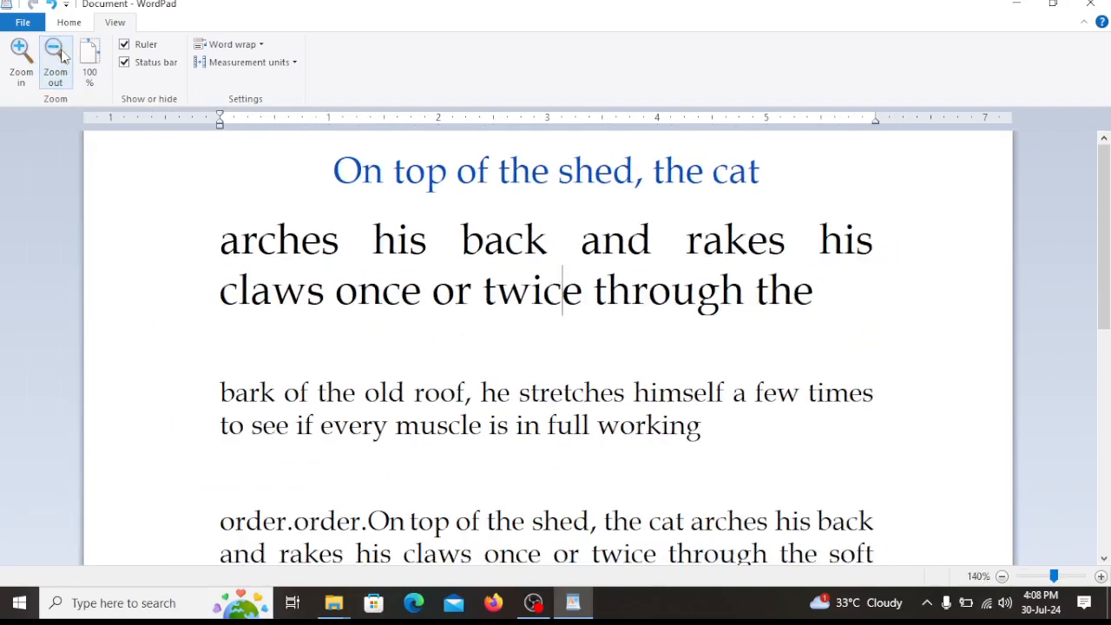
click(56, 57)
click(55, 57)
click(56, 57)
click(55, 57)
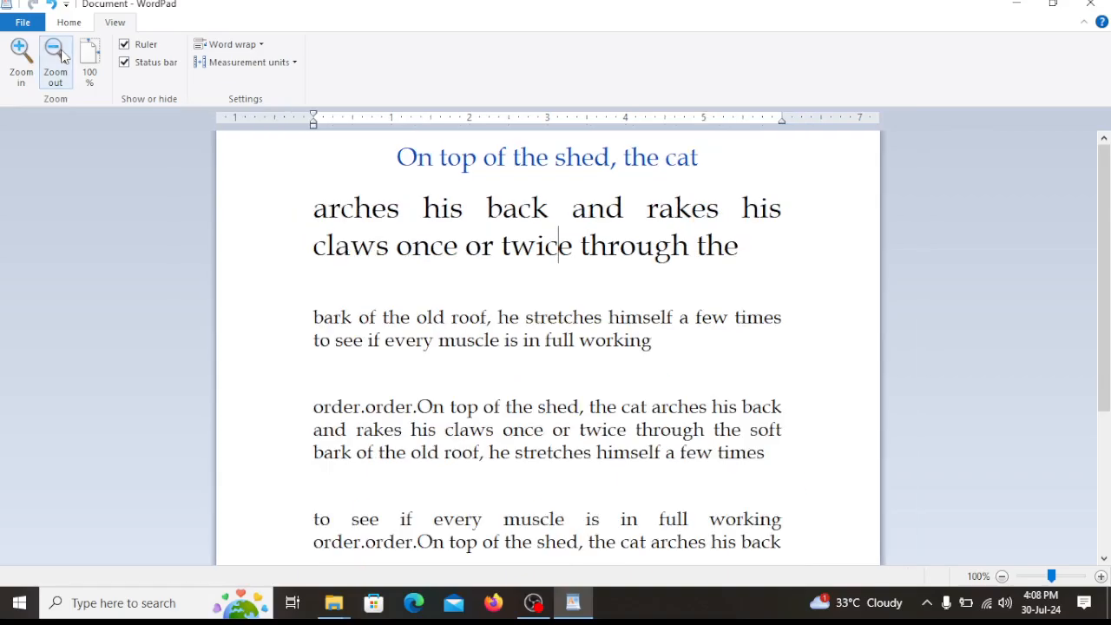
Zoom the document out to about 60% or less, and bring it back to 100%
mouse_move(1051, 576)
mouse_down()
mouse_move(1080, 577)
mouse_move(1027, 582)
mouse_move(1073, 581)
mouse_move(1048, 581)
mouse_up()
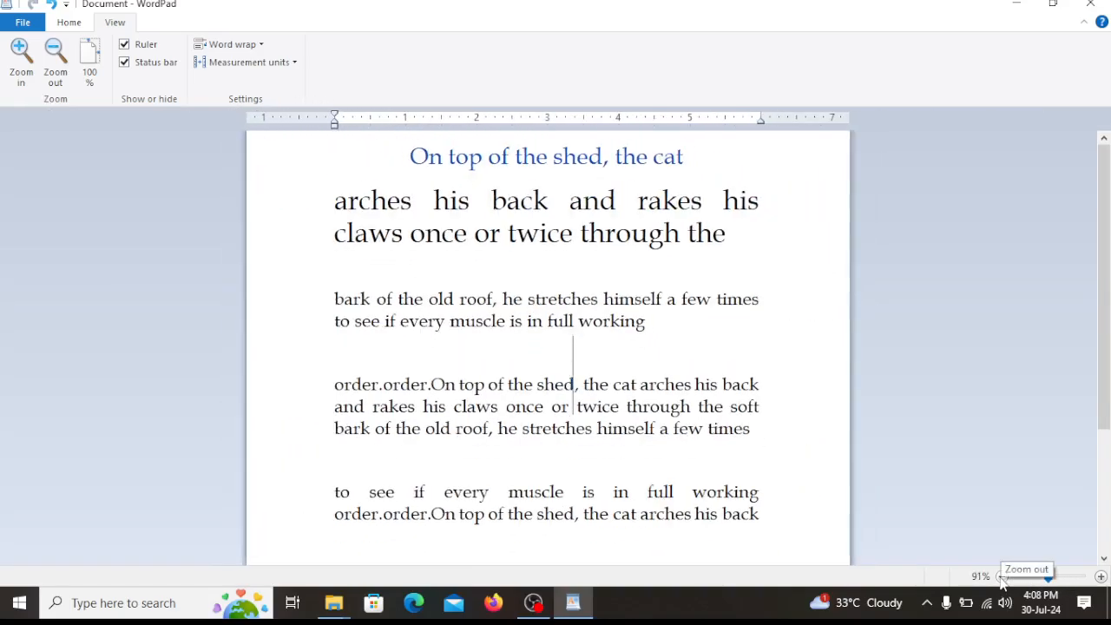
click(1002, 578)
click(1002, 577)
click(1002, 578)
click(1002, 578)
click(1002, 578)
click(1100, 576)
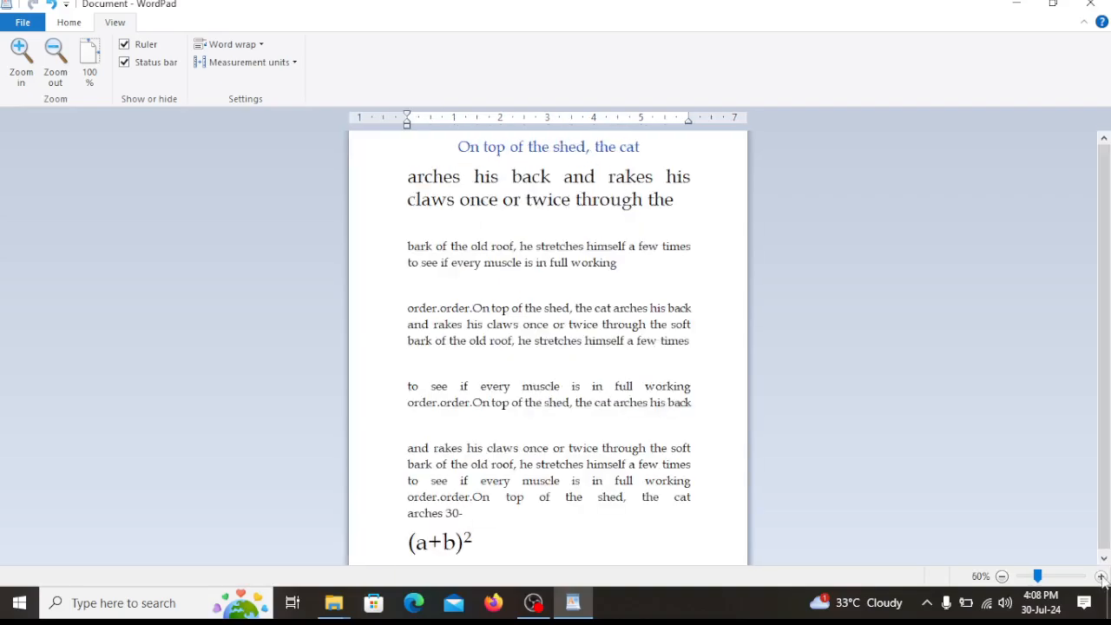
click(1100, 577)
click(1100, 577)
click(1101, 577)
click(1100, 577)
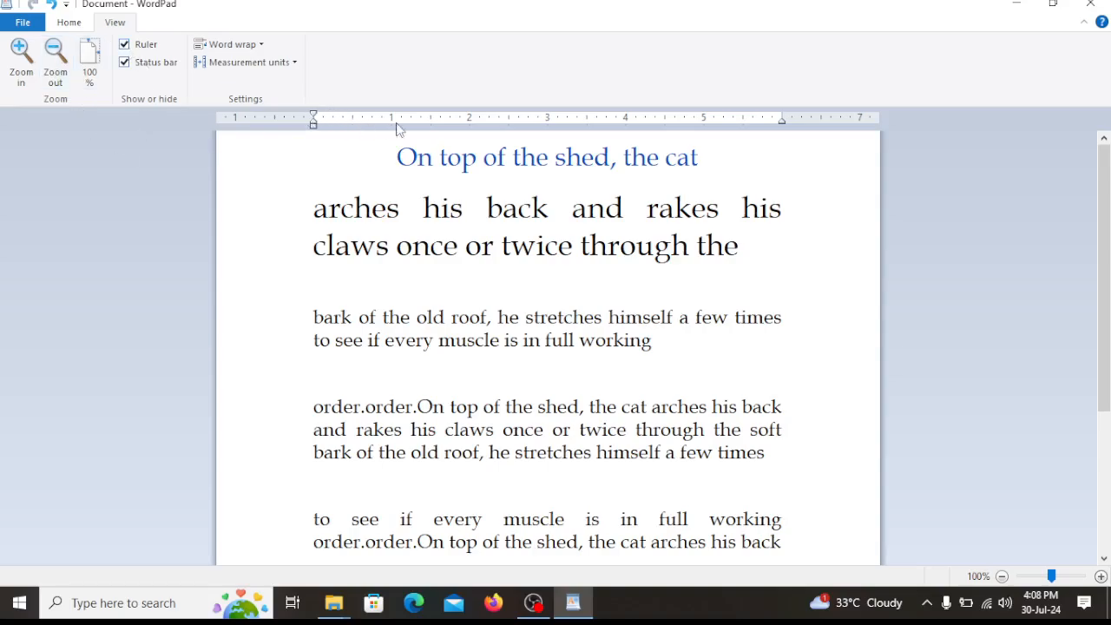
Hide and restore the ruler once, and hide and restore the status bar twice
click(124, 45)
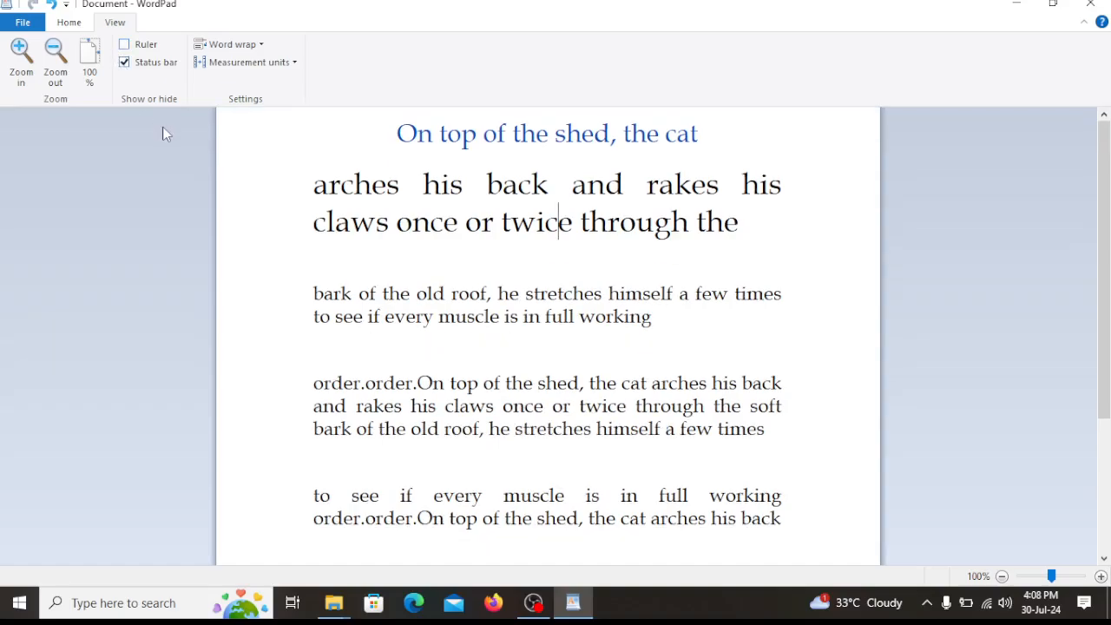
click(125, 44)
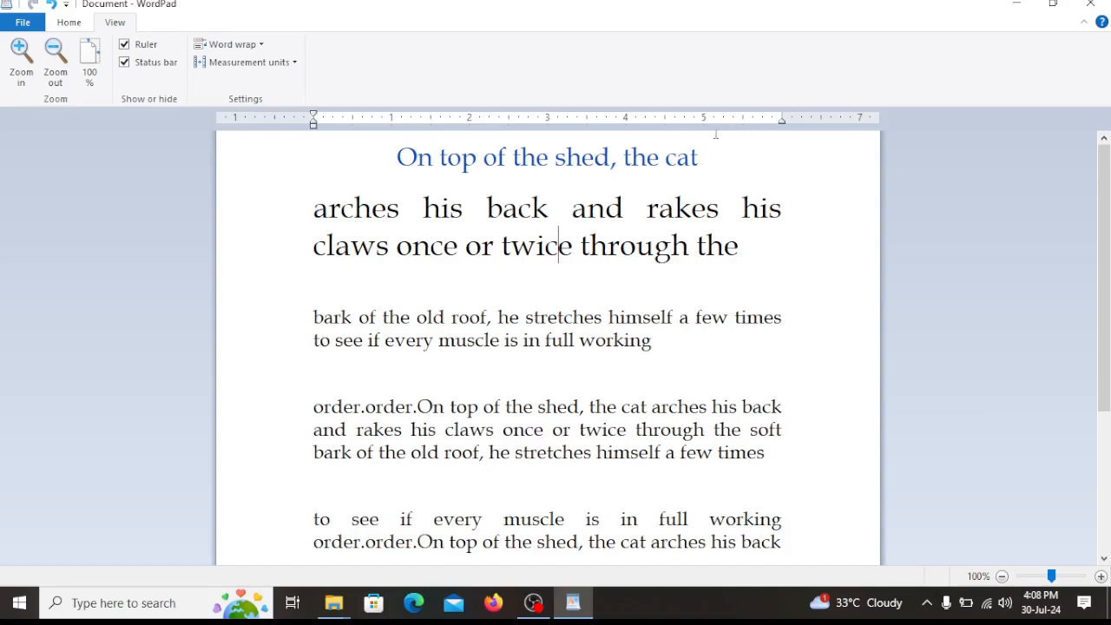
click(125, 63)
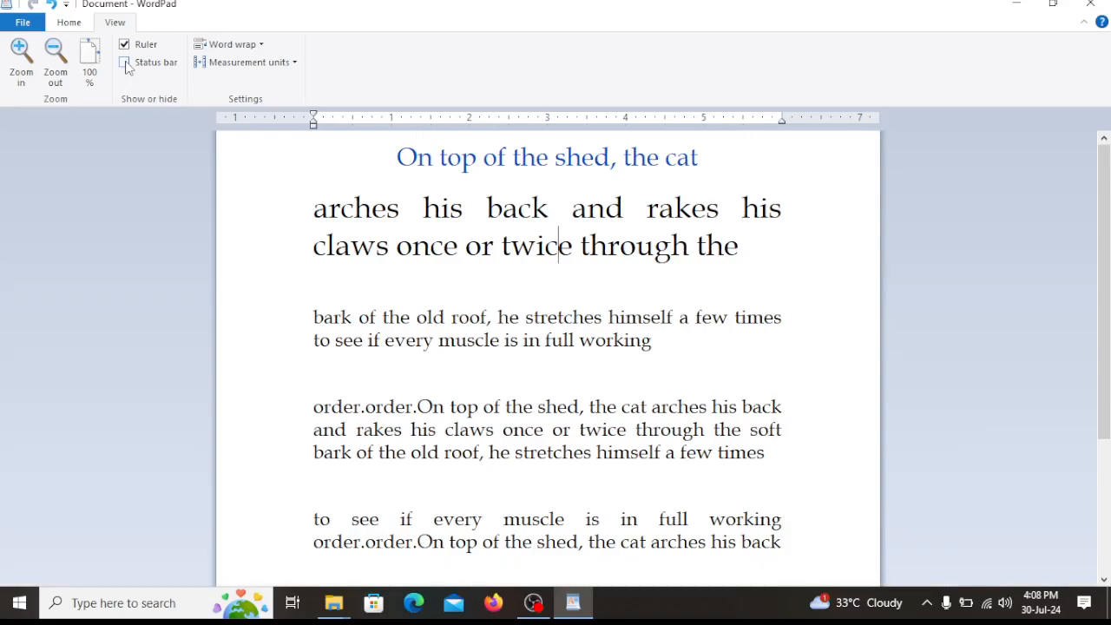
click(125, 62)
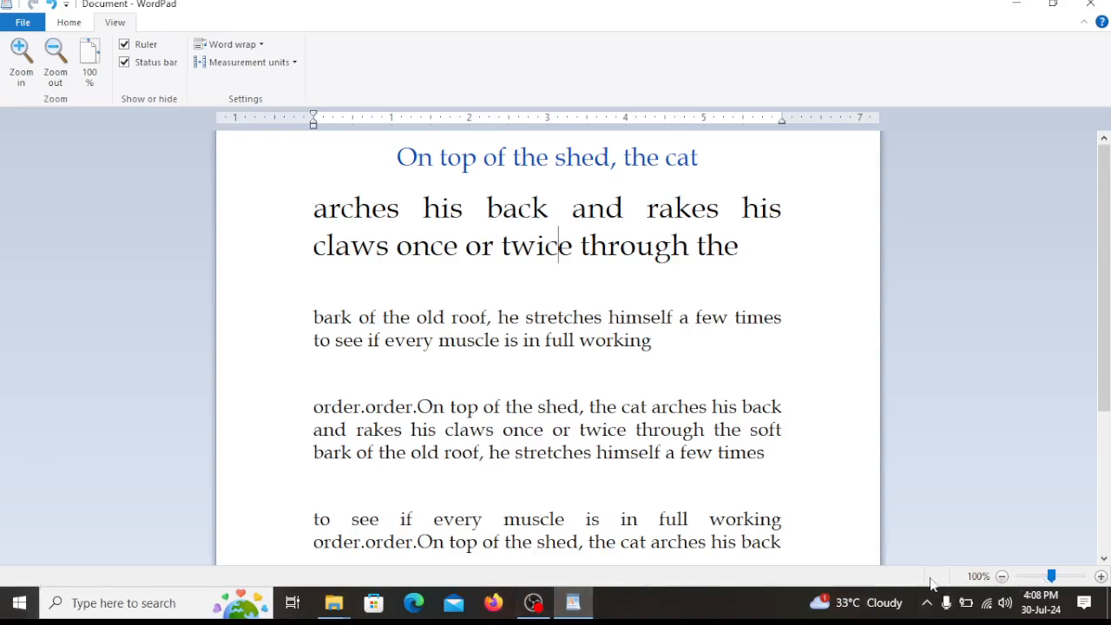
click(134, 67)
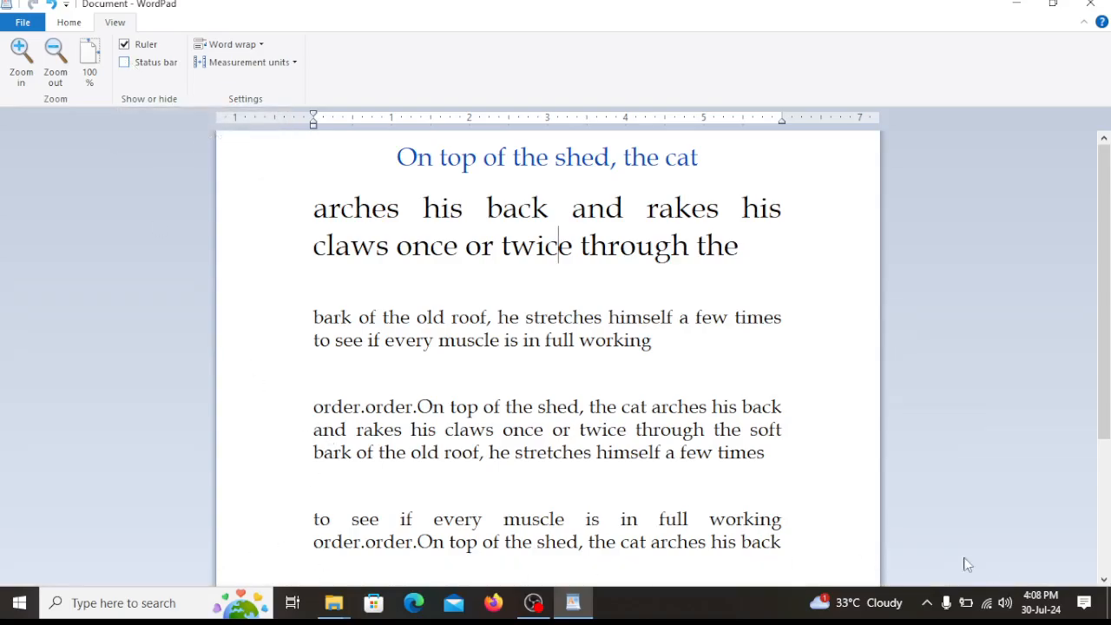
click(128, 65)
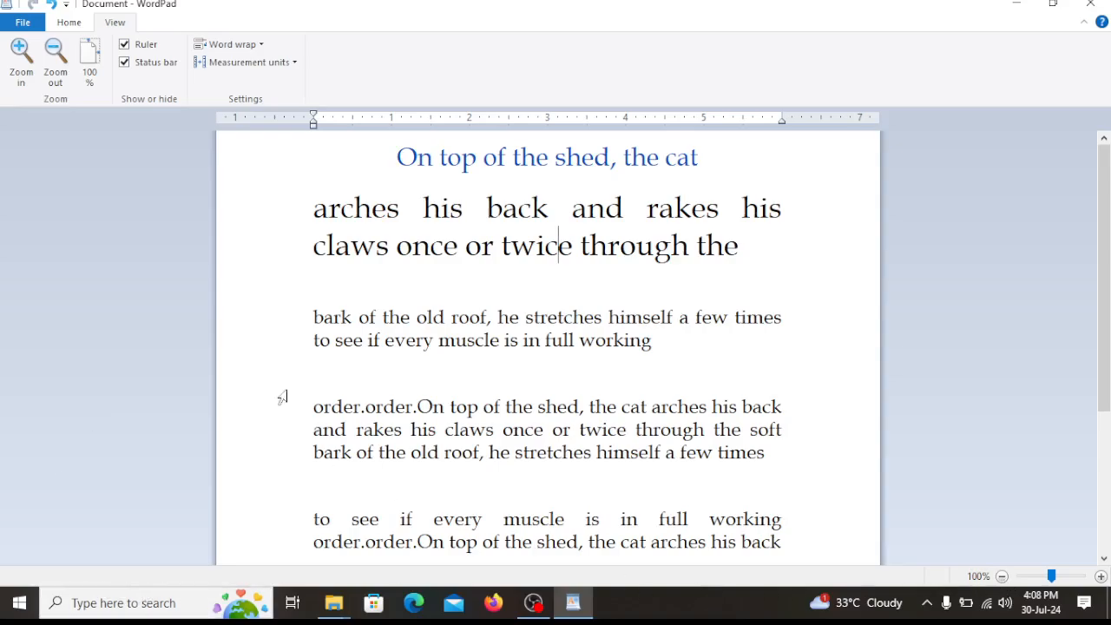
Switch the word wrap to No wrap and Wrap to window, and return it to Wrap to ruler
click(257, 45)
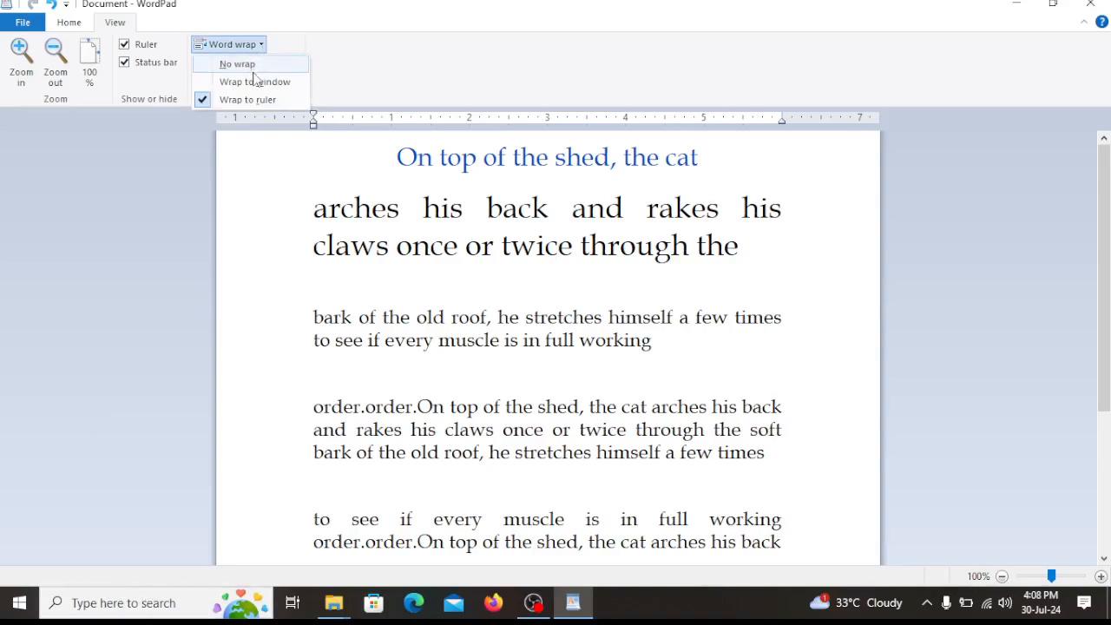
click(247, 66)
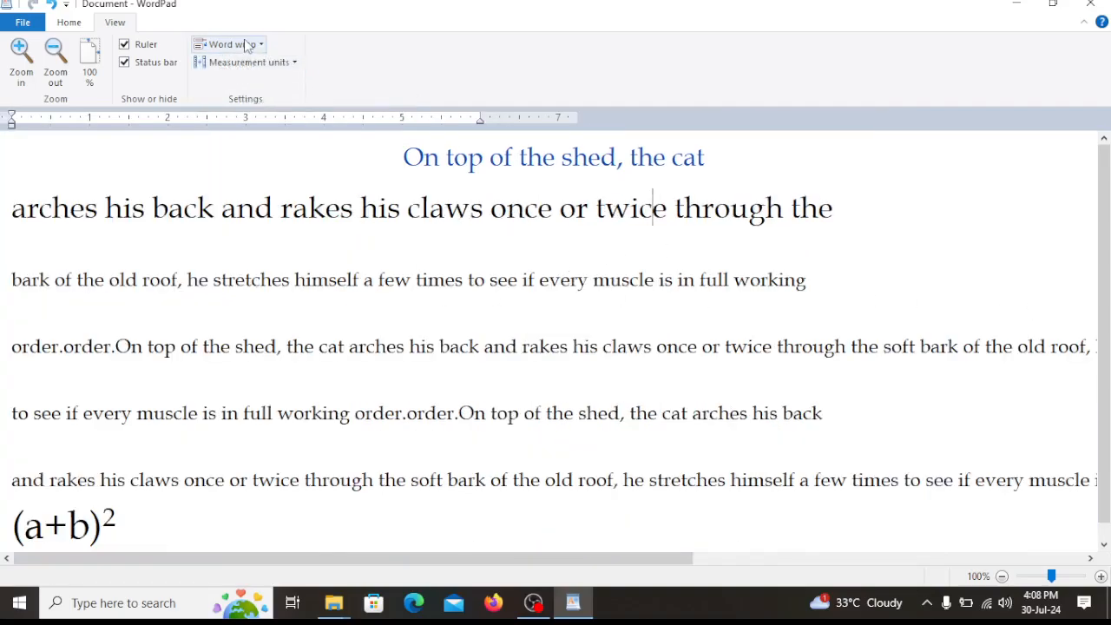
click(258, 44)
click(245, 83)
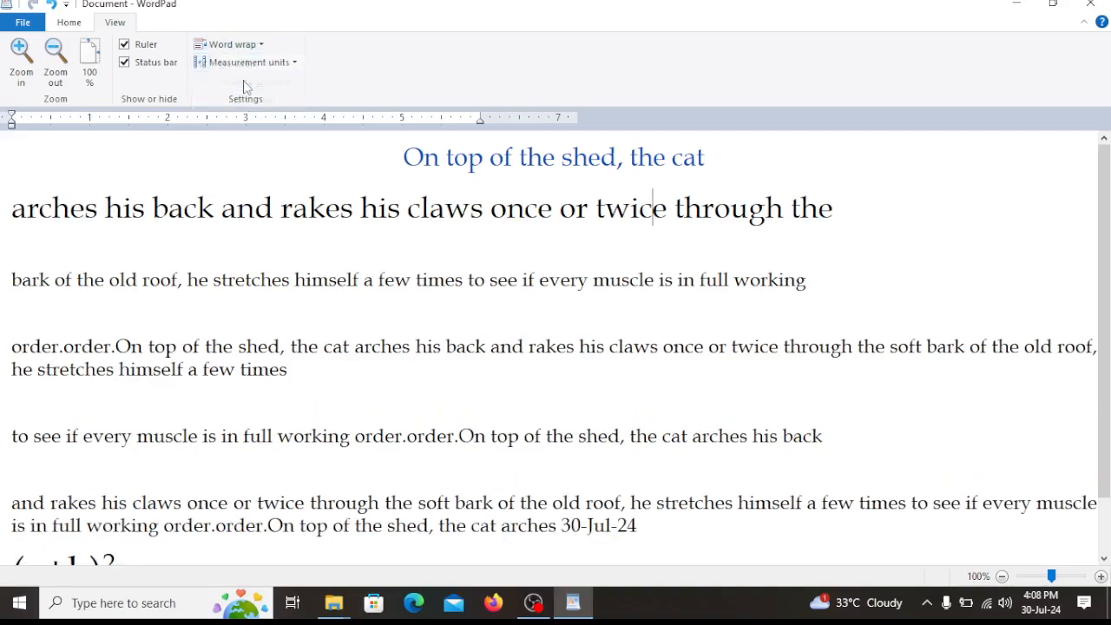
click(248, 44)
click(248, 100)
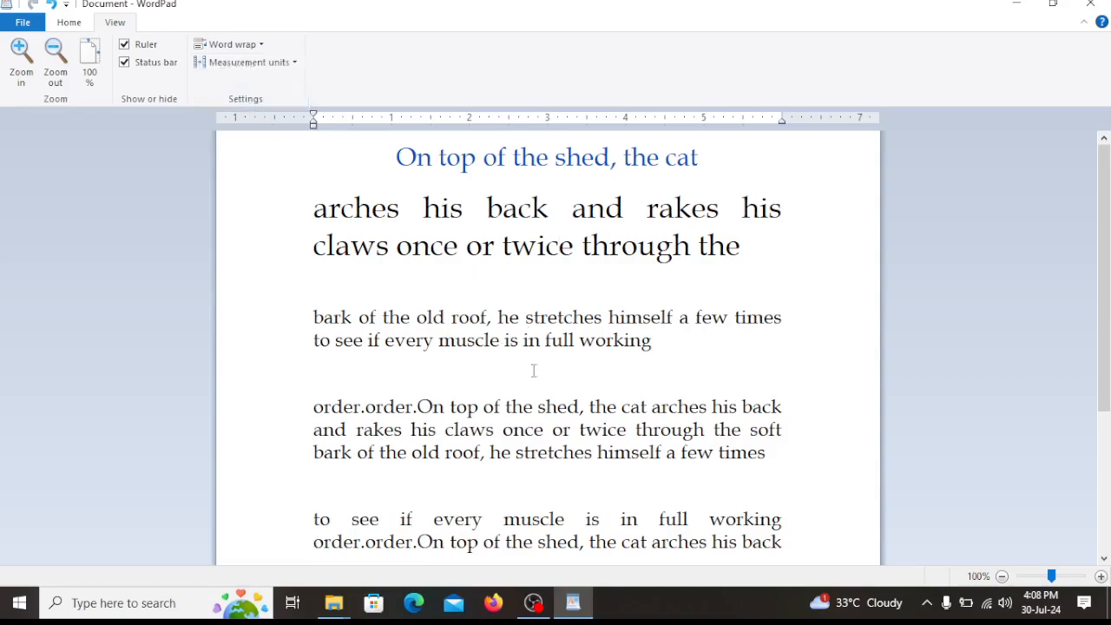
Examine the available file commands and the list of recent documents
click(71, 23)
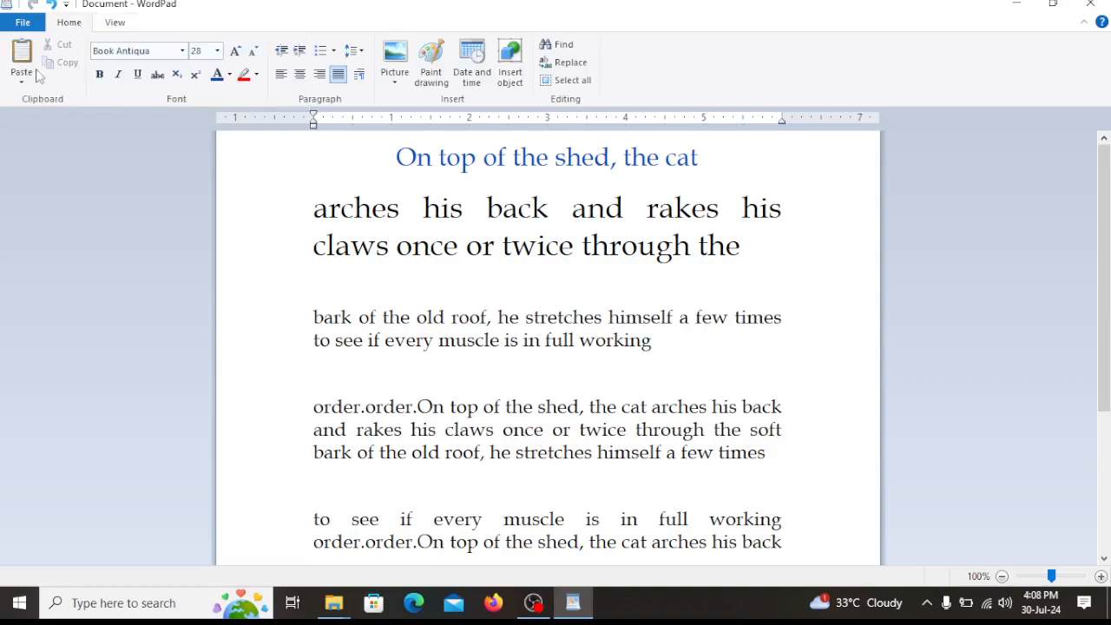
click(38, 24)
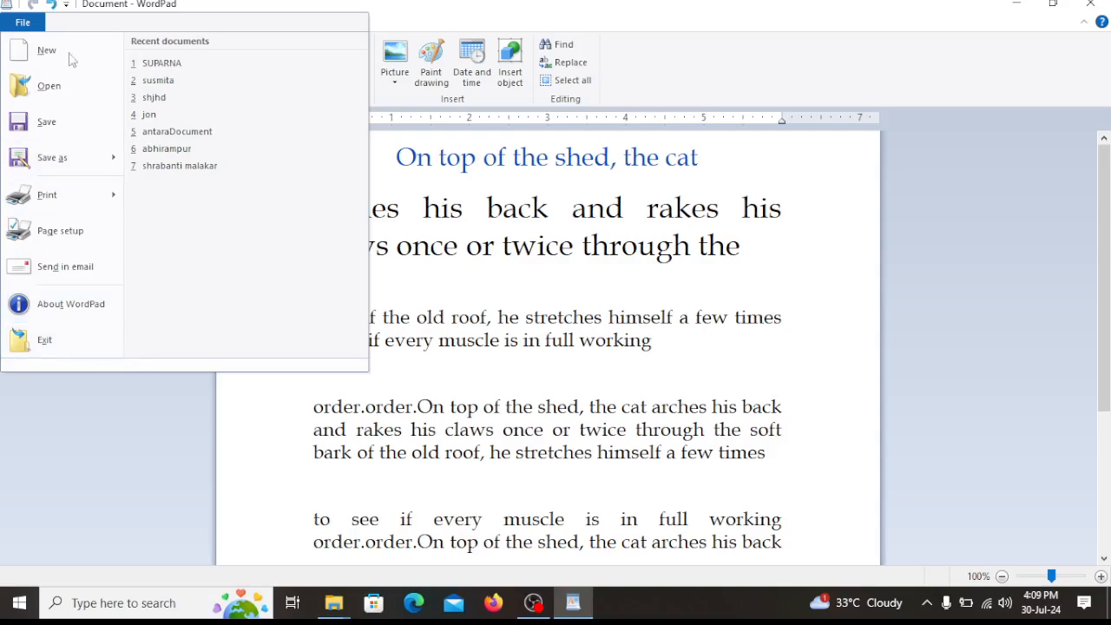
click(490, 260)
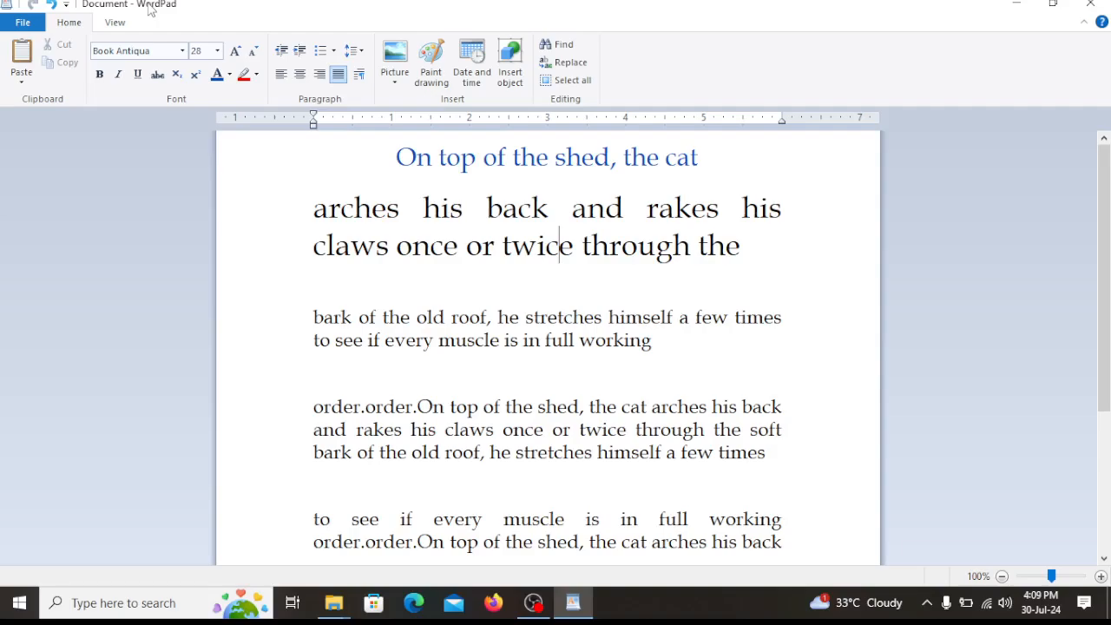
click(67, 6)
click(290, 238)
scroll(344, 283, up, 5)
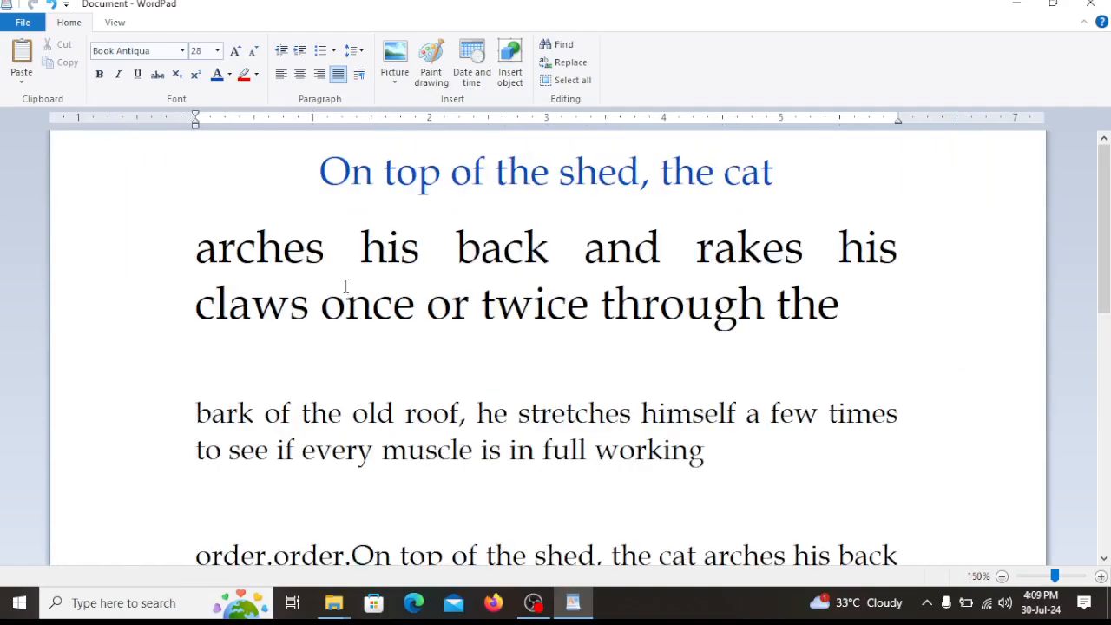
scroll(345, 284, down, 5)
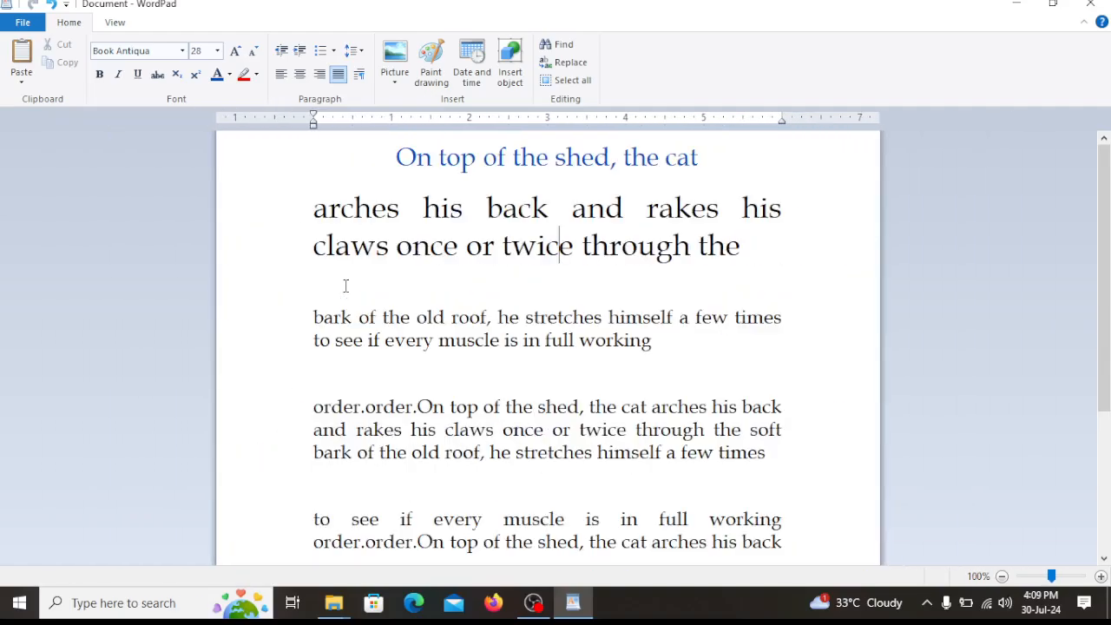
Add the New and Save commands to the Quick Access Toolbar
click(66, 5)
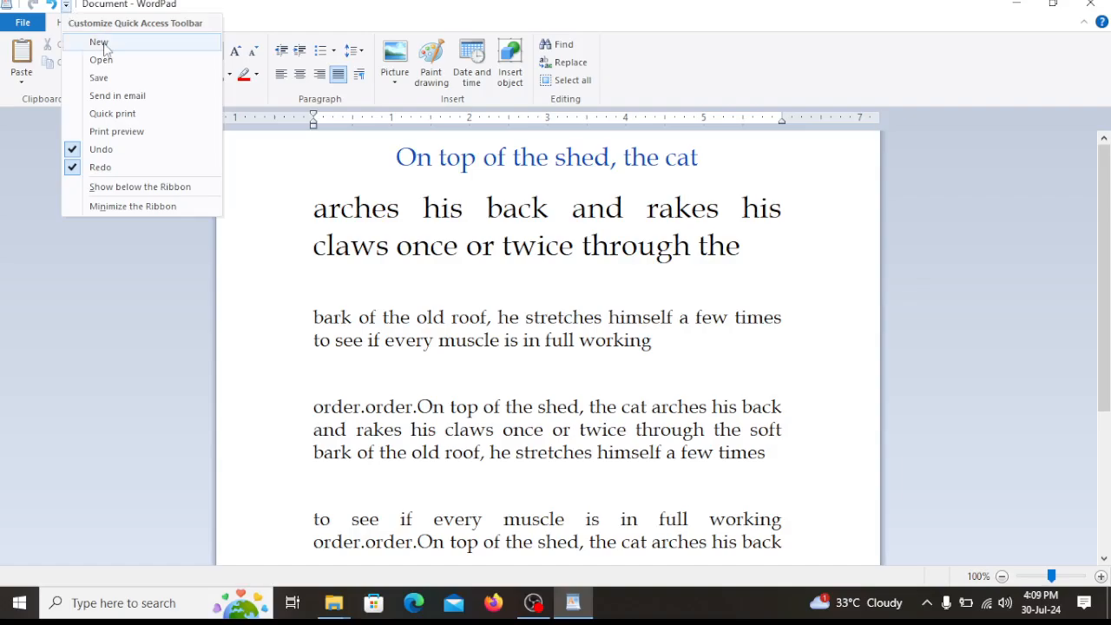
click(36, 27)
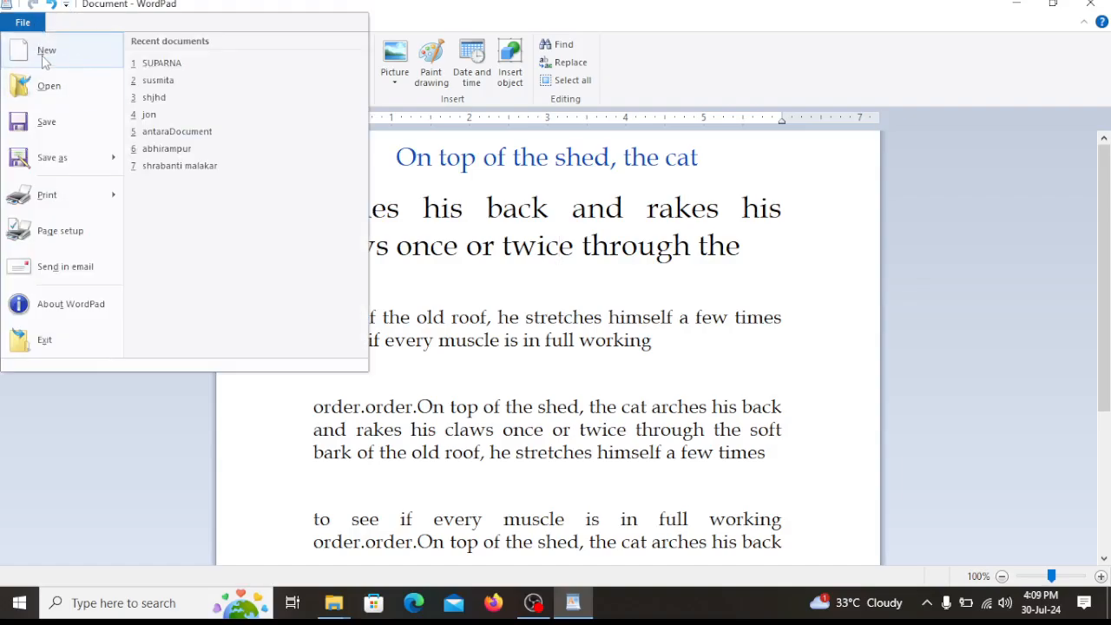
click(66, 5)
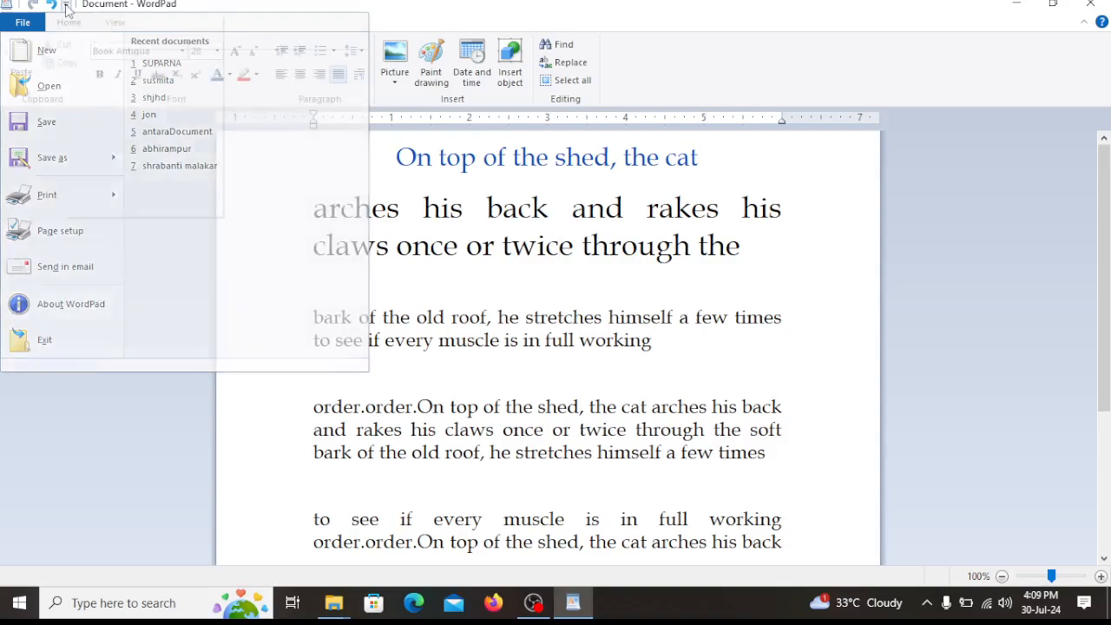
click(87, 40)
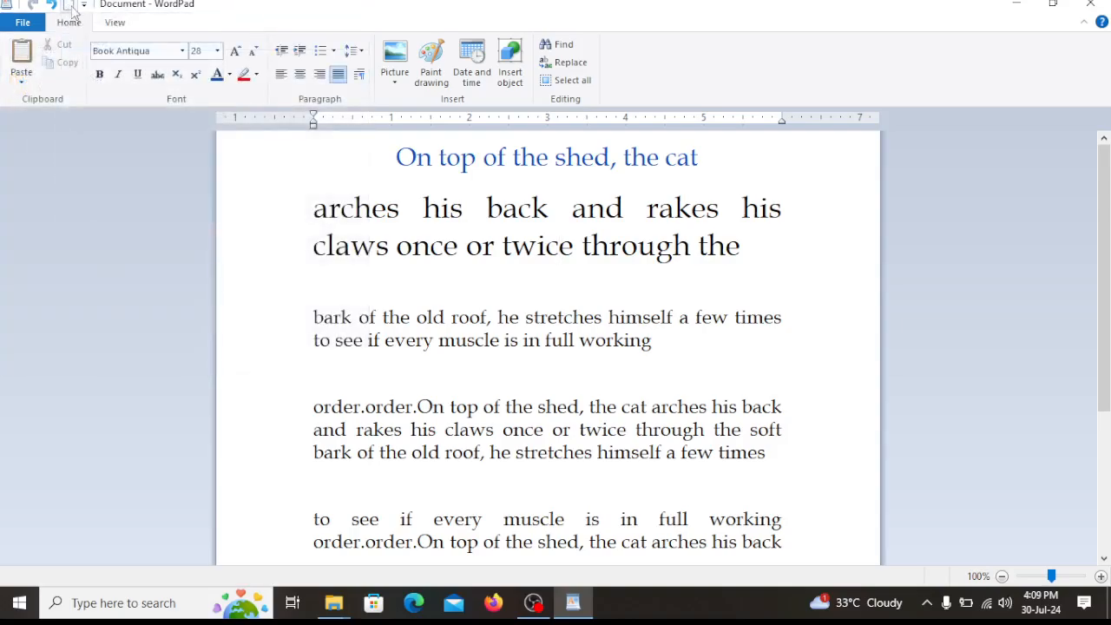
click(83, 5)
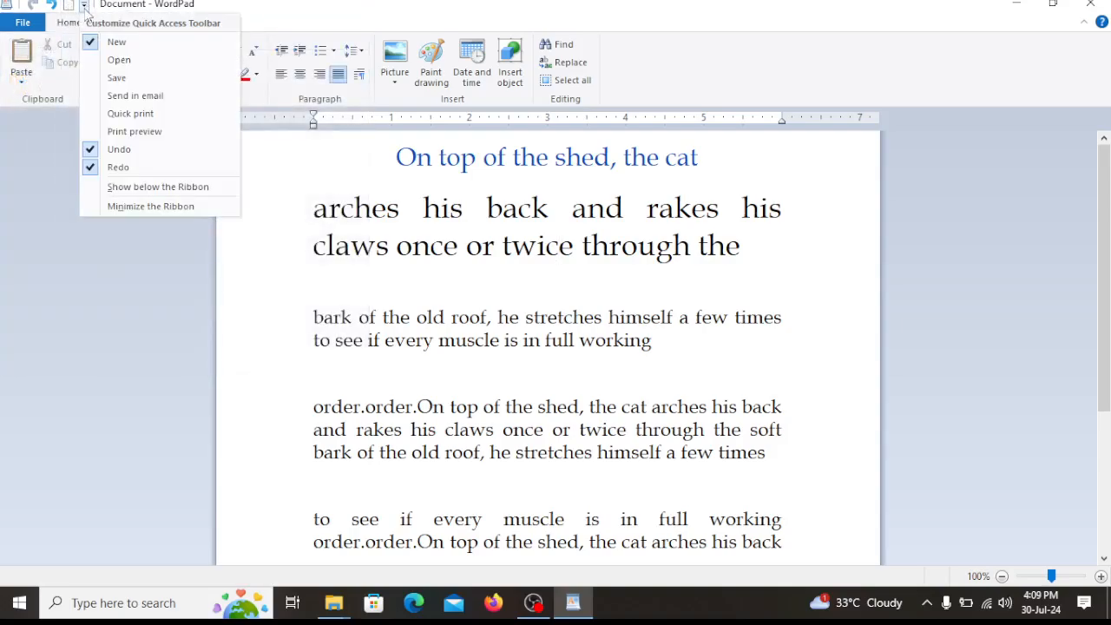
click(31, 27)
click(84, 7)
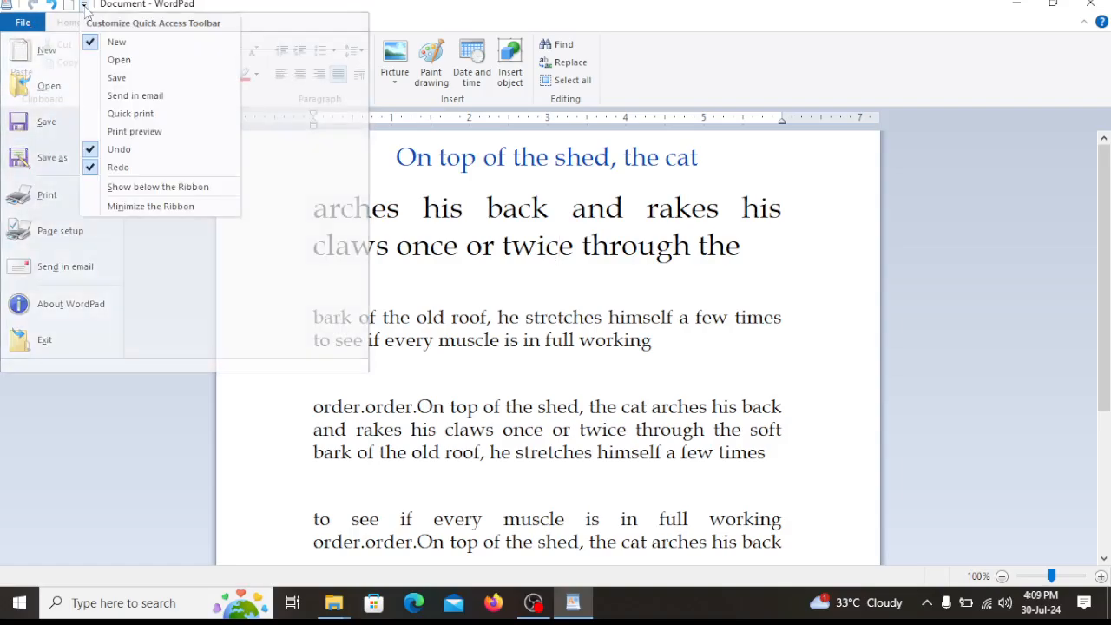
click(117, 77)
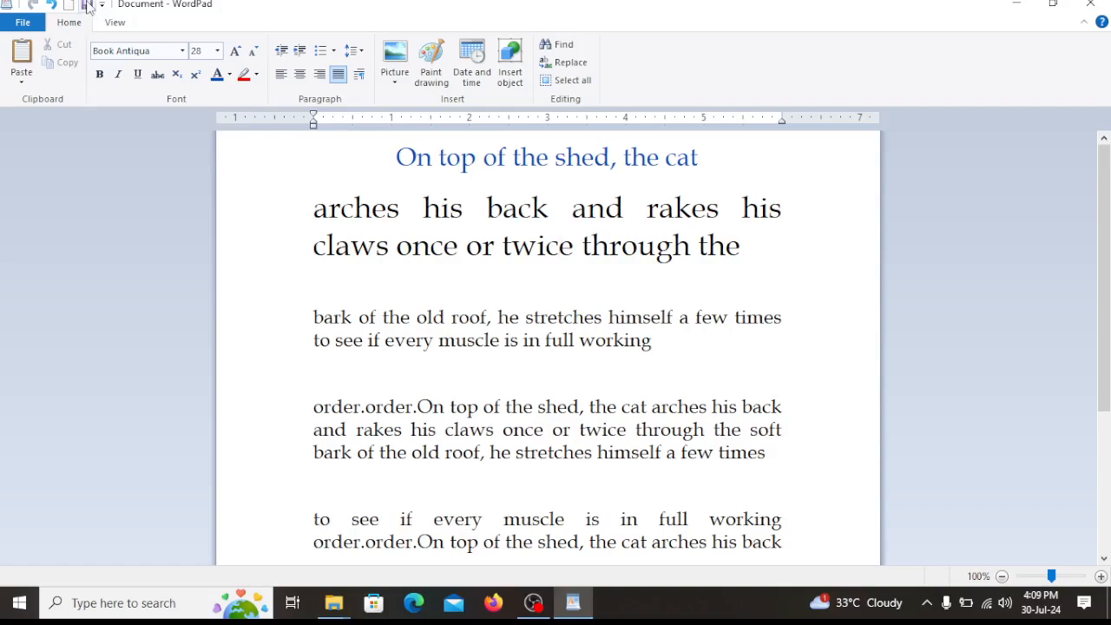
Add the Print preview command to the Quick Access Toolbar and remove it again
click(102, 4)
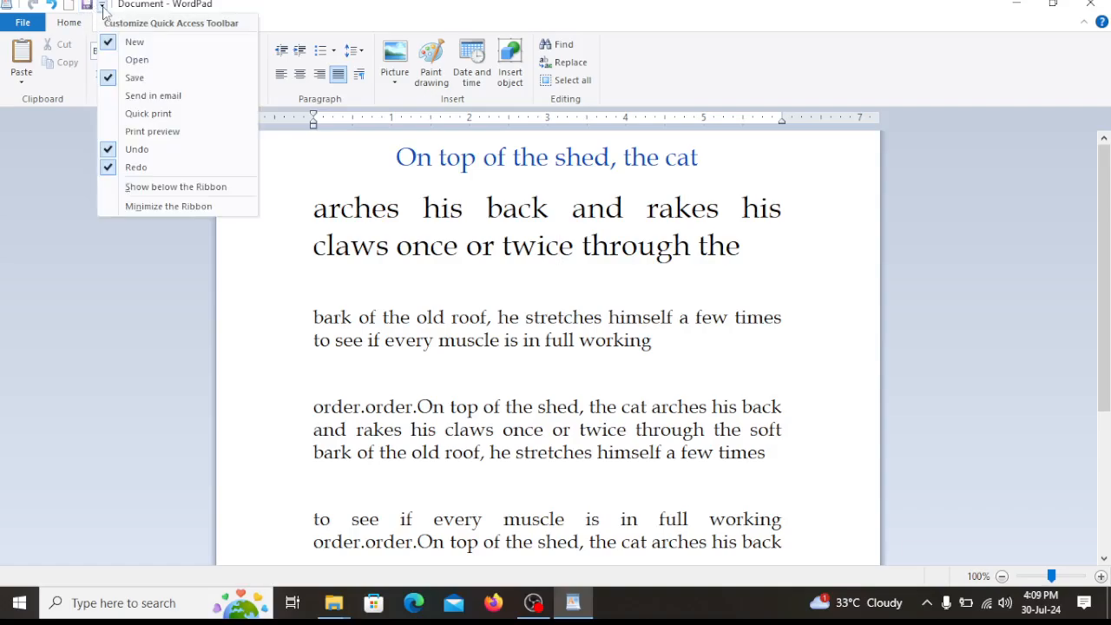
click(115, 135)
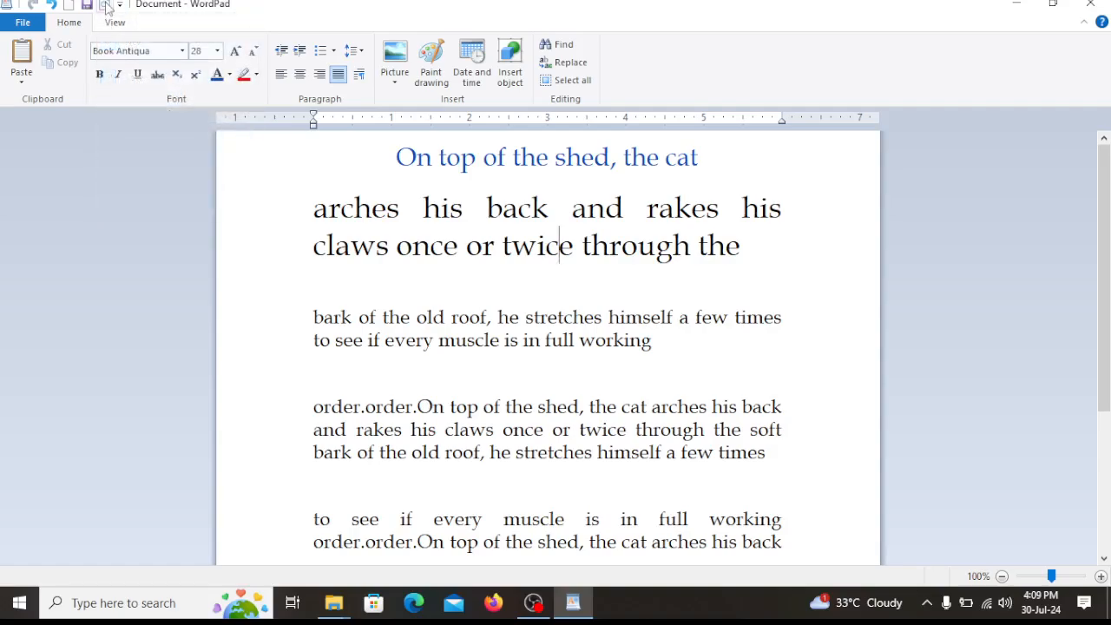
click(22, 22)
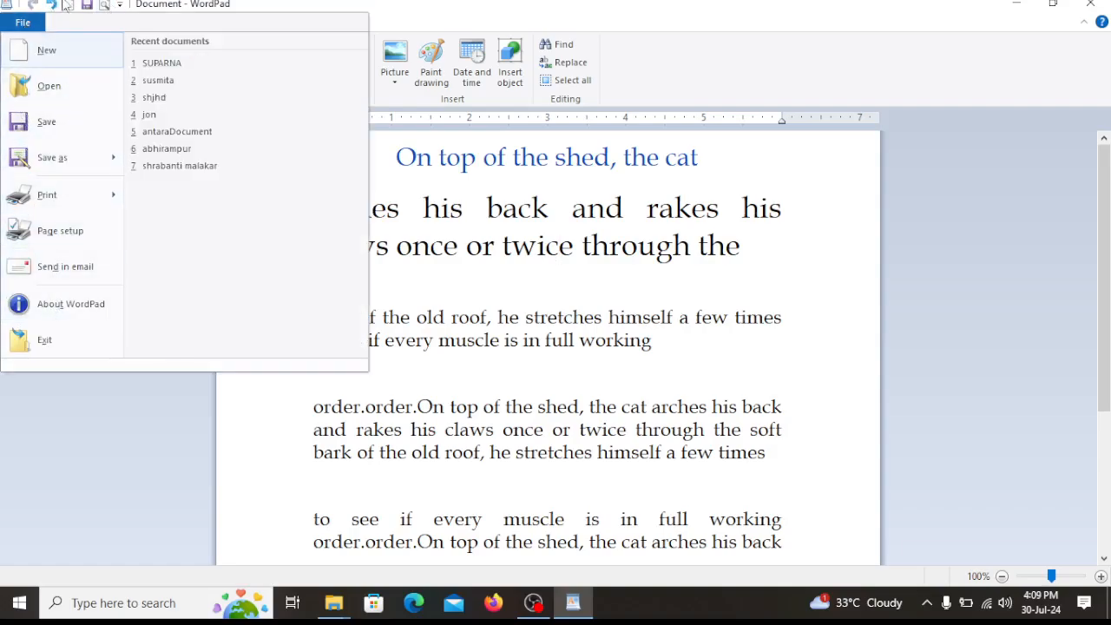
click(119, 5)
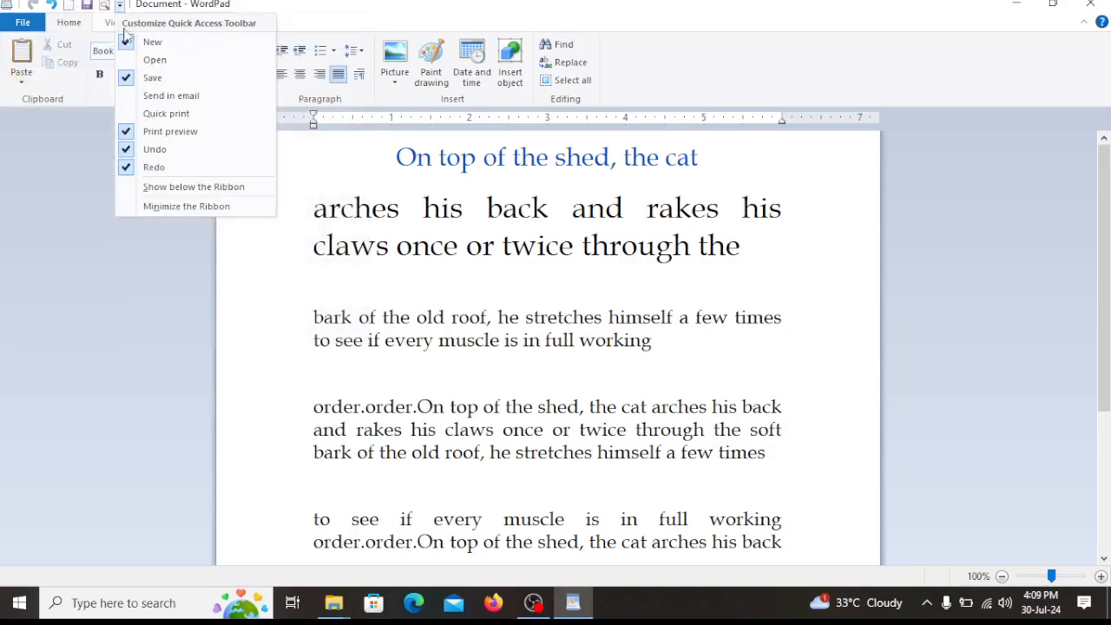
click(126, 132)
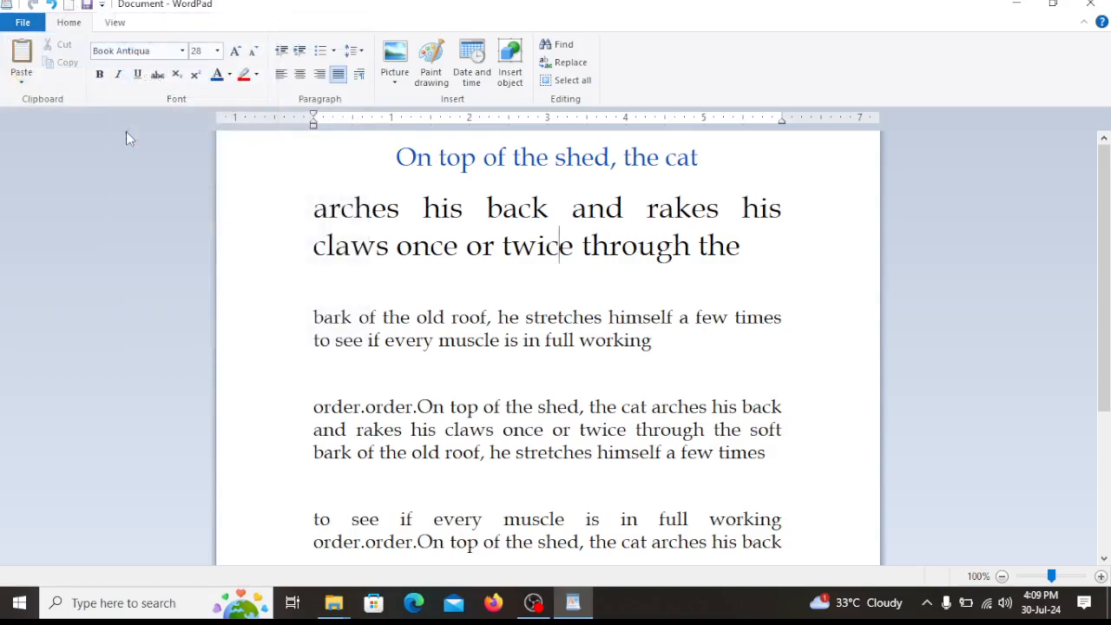
click(517, 260)
scroll(523, 286, down, 5)
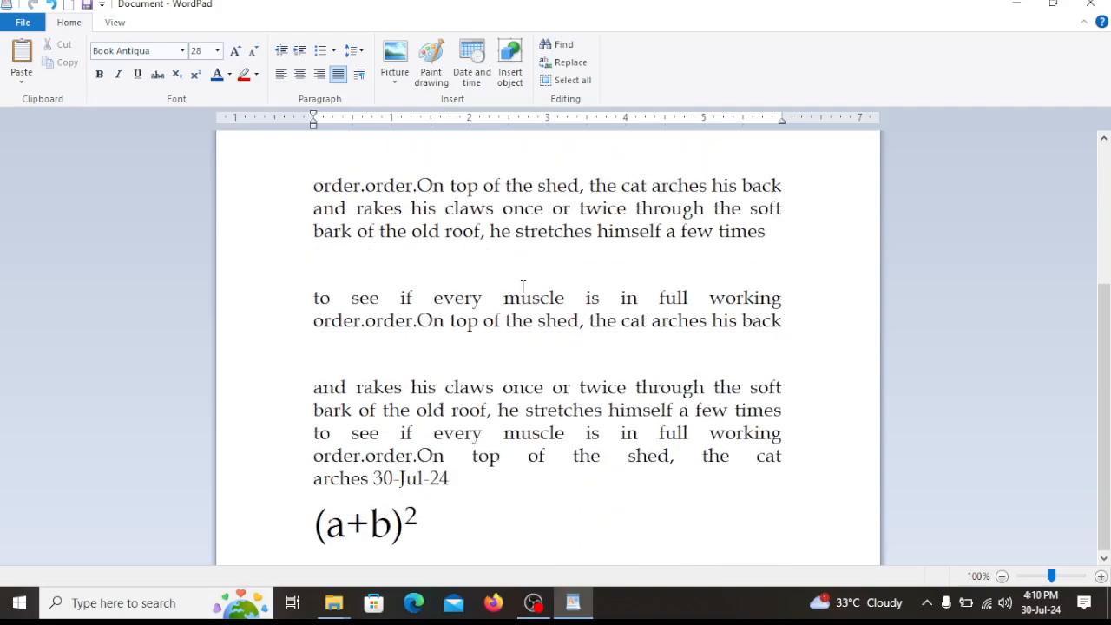
scroll(523, 286, up, 5)
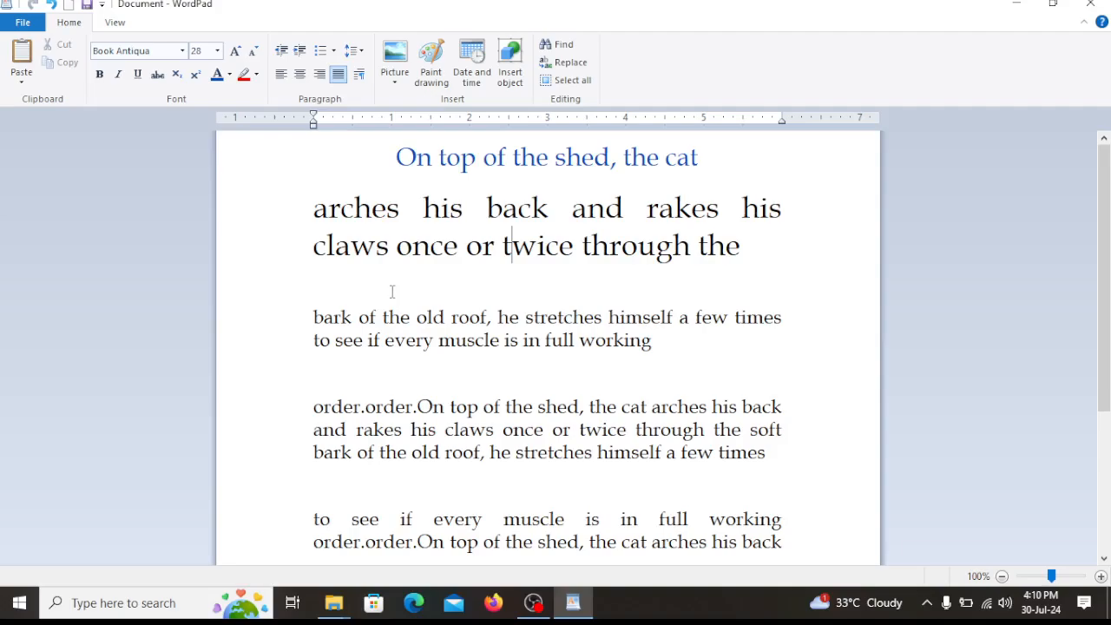
scroll(391, 291, down, 5)
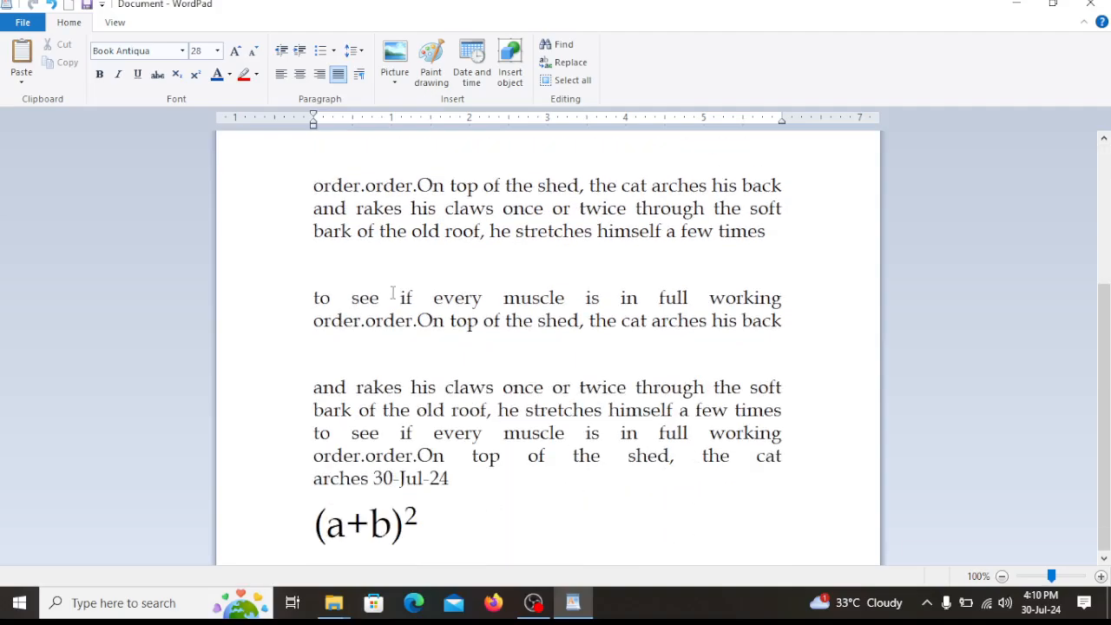
scroll(392, 293, up, 5)
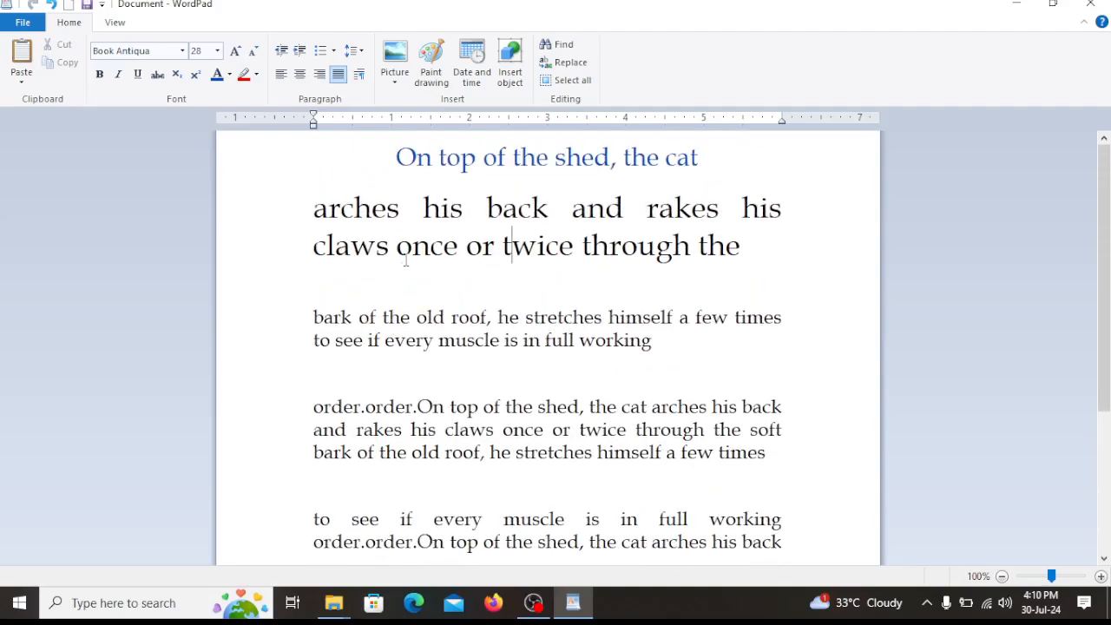